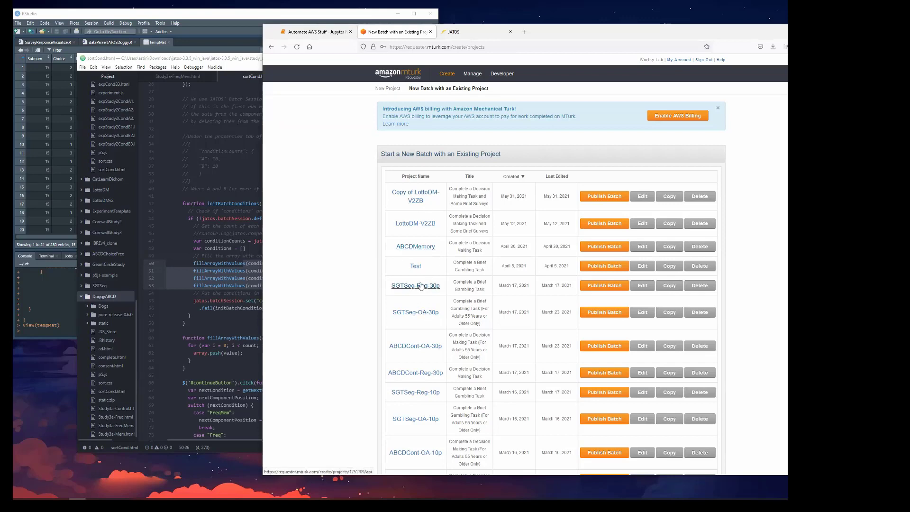
Create a copy of the existing ABCDMemory project.
drag(487, 254, 451, 243)
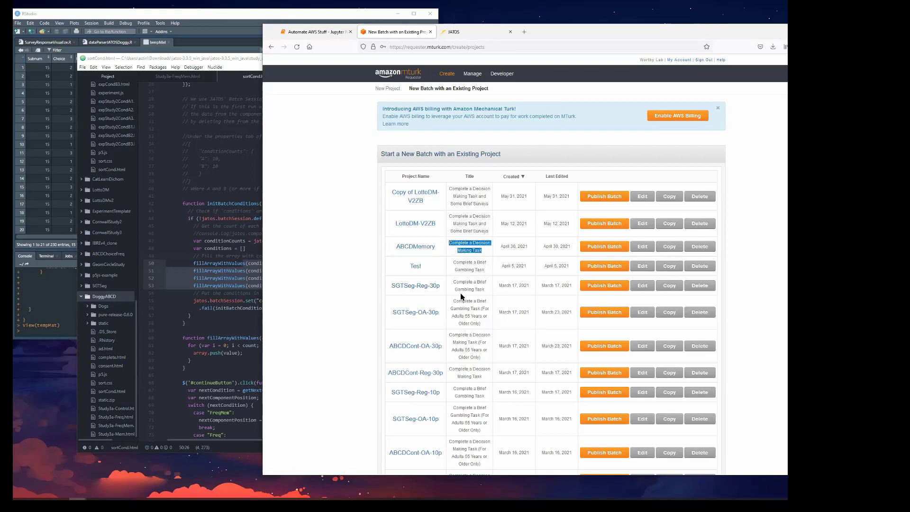
click(459, 247)
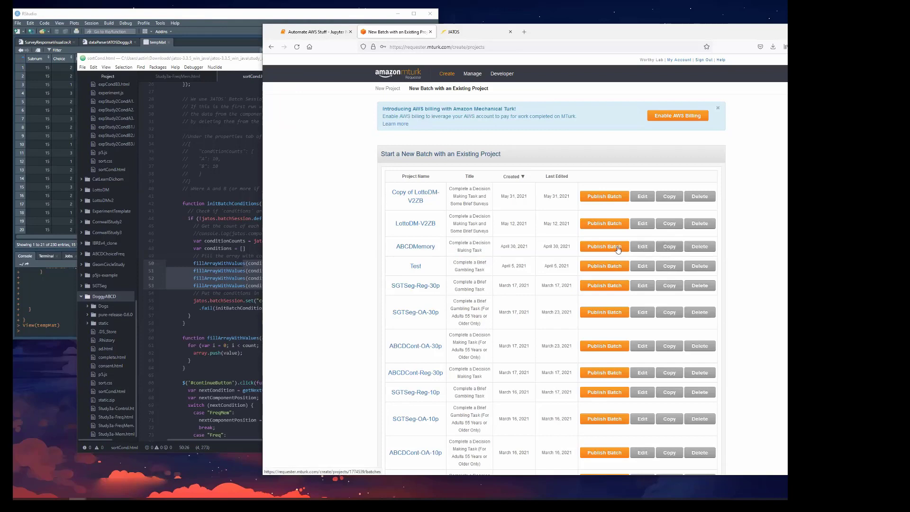
click(676, 251)
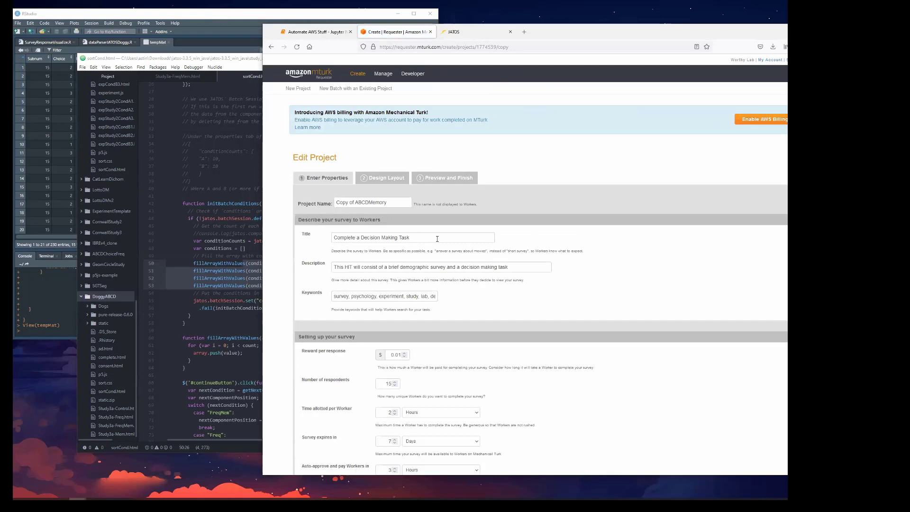
Rename the copied project as "ABCDMemory Doggy Full Run".
click(416, 238)
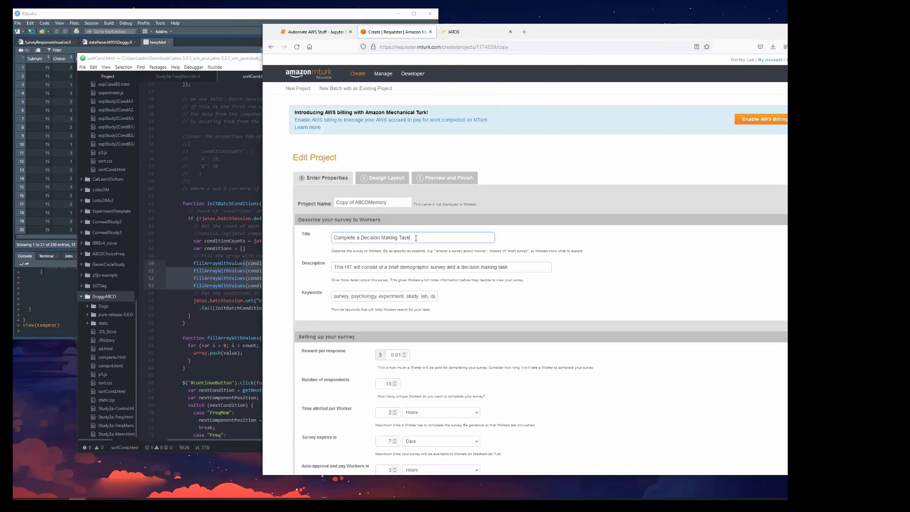
double_click(417, 239)
click(394, 202)
drag(357, 203, 246, 199)
key(BackSpace)
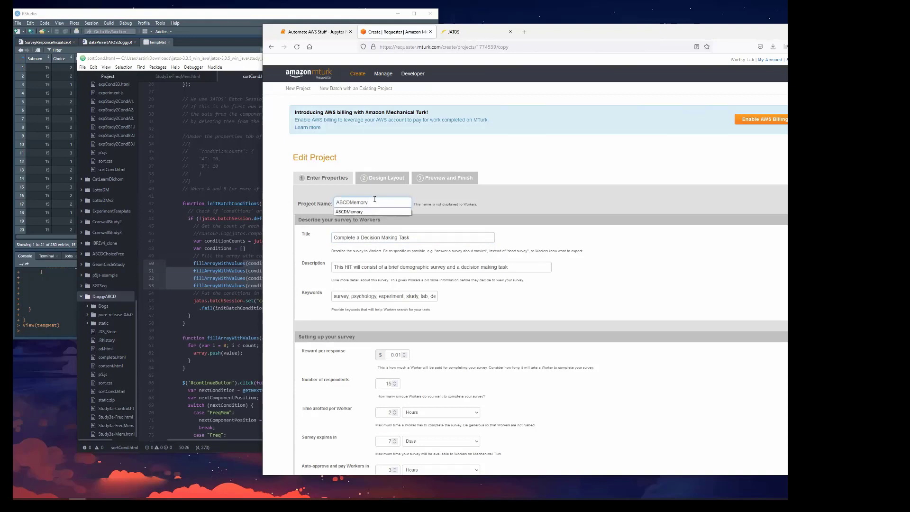
text(Doggy Full RUn)
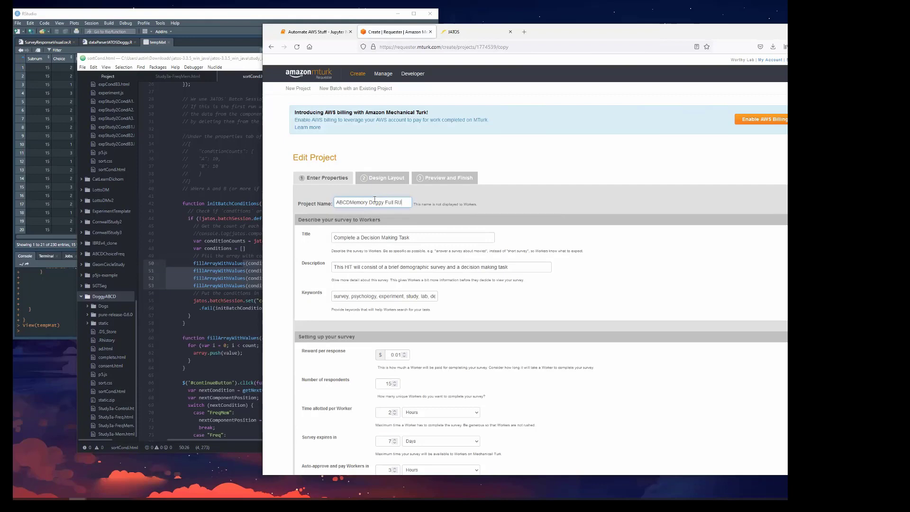
key(BackSpace)
text(un)
Review the survey's description, keywords and title as shown to workers.
drag(517, 267, 486, 303)
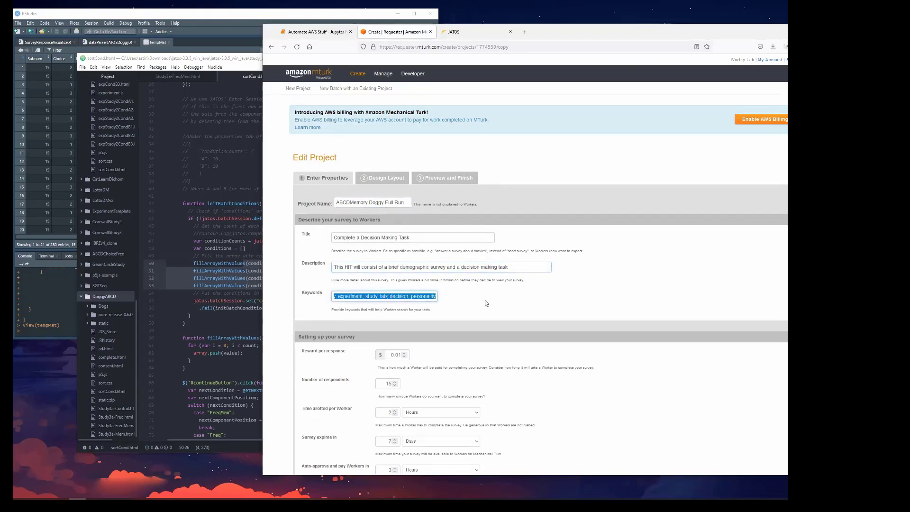
click(445, 300)
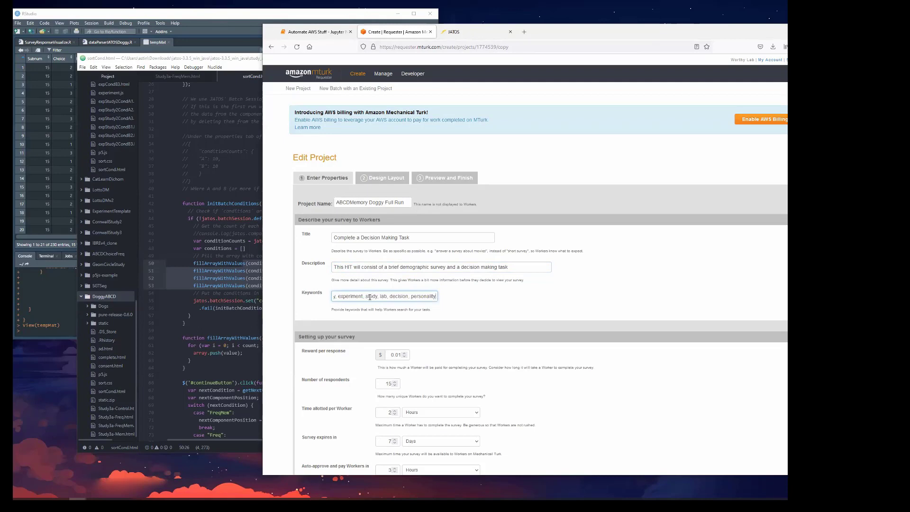
drag(370, 298, 318, 302)
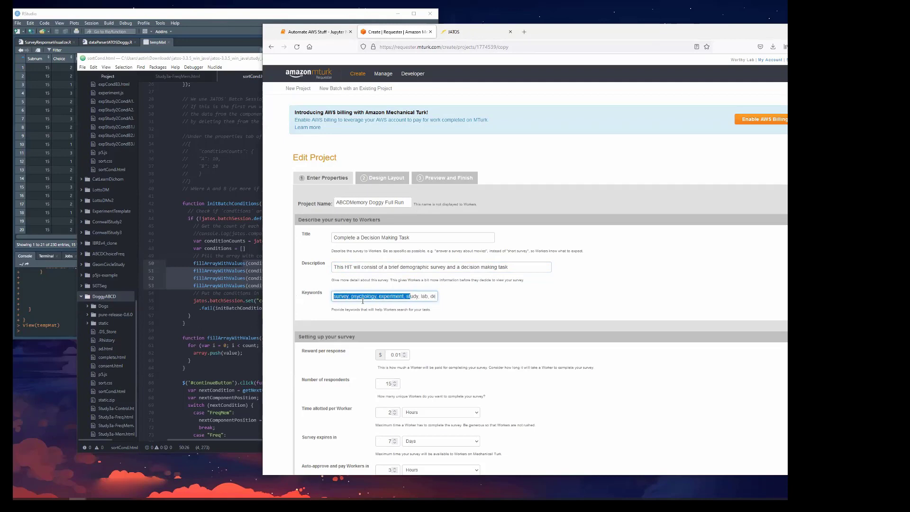
click(482, 302)
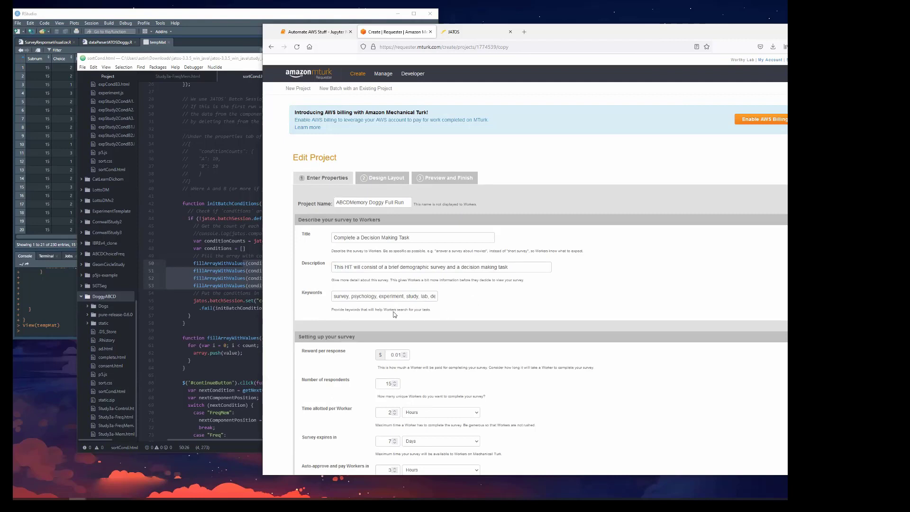
drag(408, 238, 326, 239)
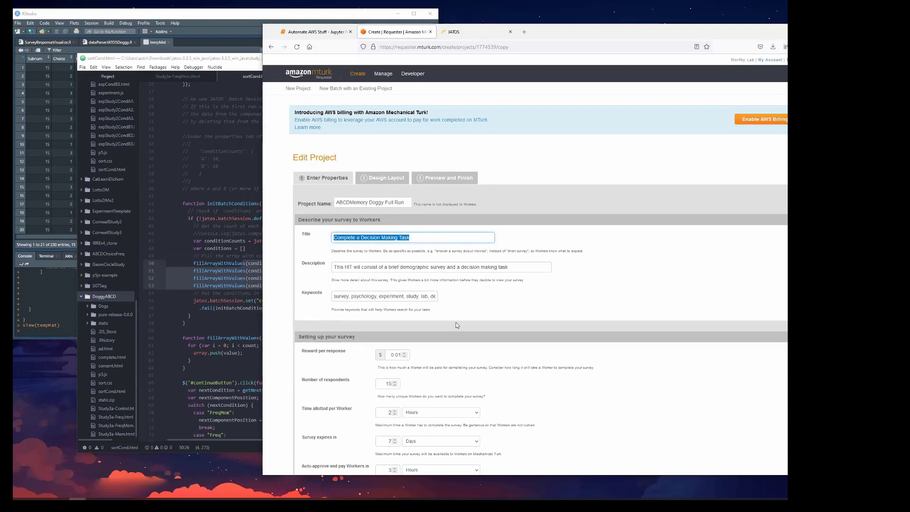
Set the number of respondents for the survey to 200.
scroll(458, 319, down, 1)
scroll(458, 319, down, 3)
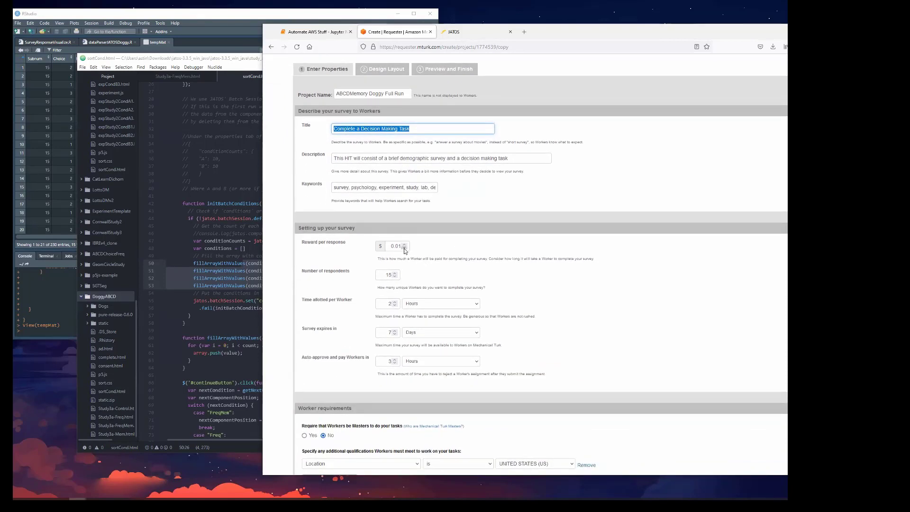
double_click(386, 275)
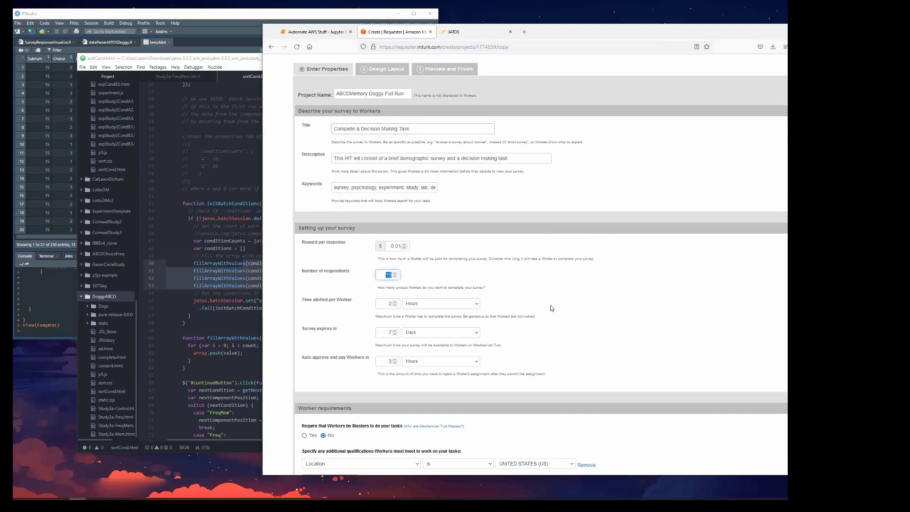
text(200)
scroll(440, 320, down, 1)
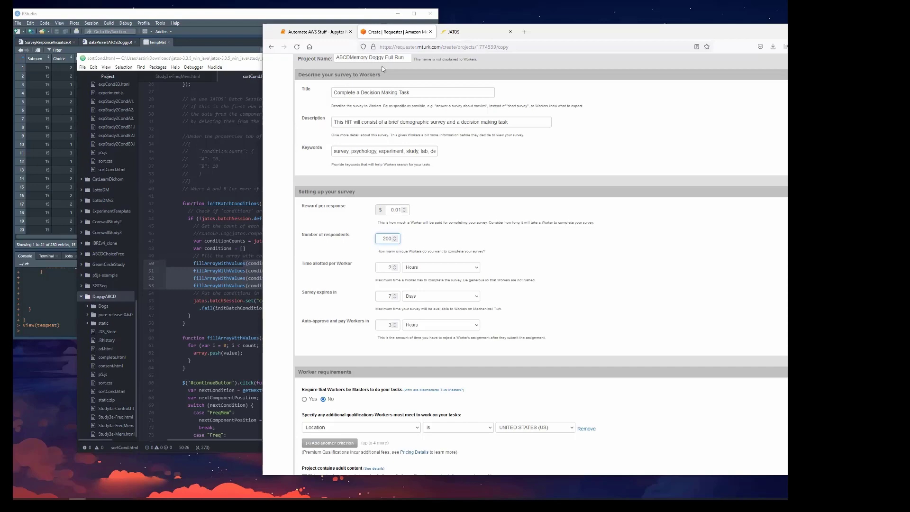
Open the batch management page separately and bring up the results of the ABCDMemory 2 batch.
scroll(450, 121, up, 3)
right_click(392, 80)
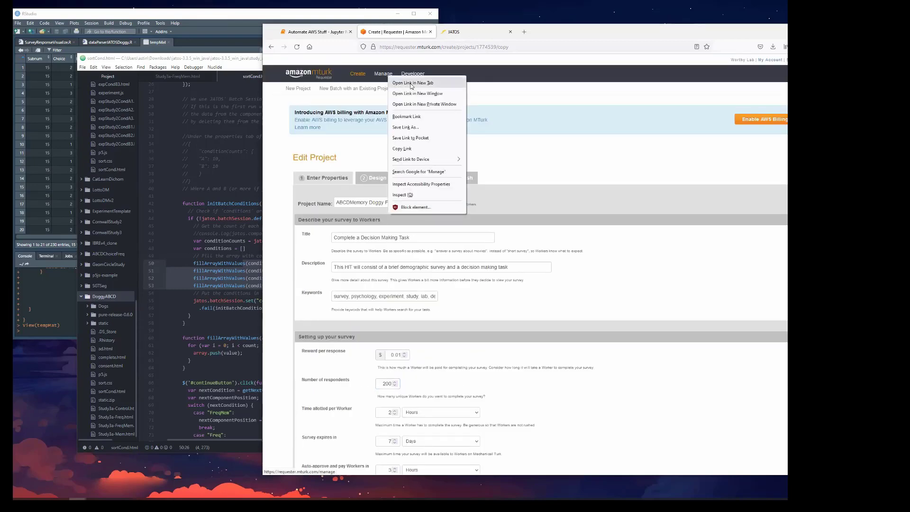
click(411, 84)
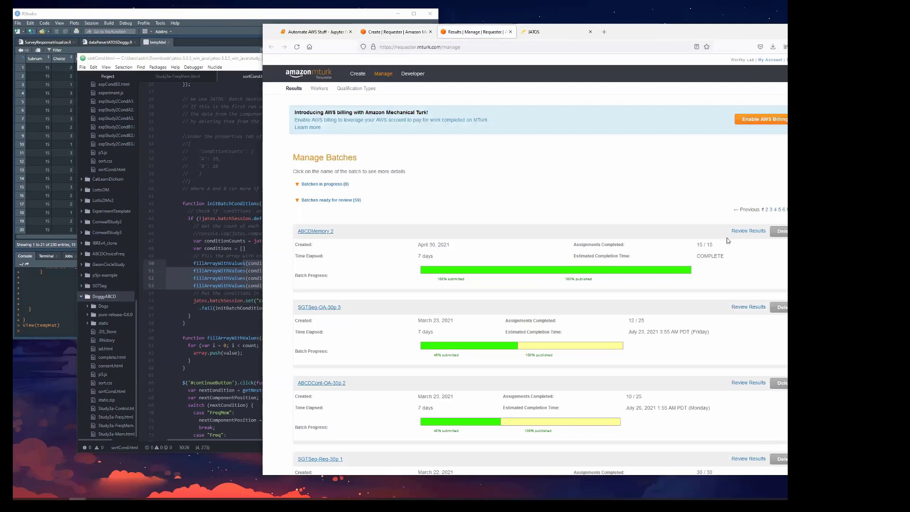
click(716, 232)
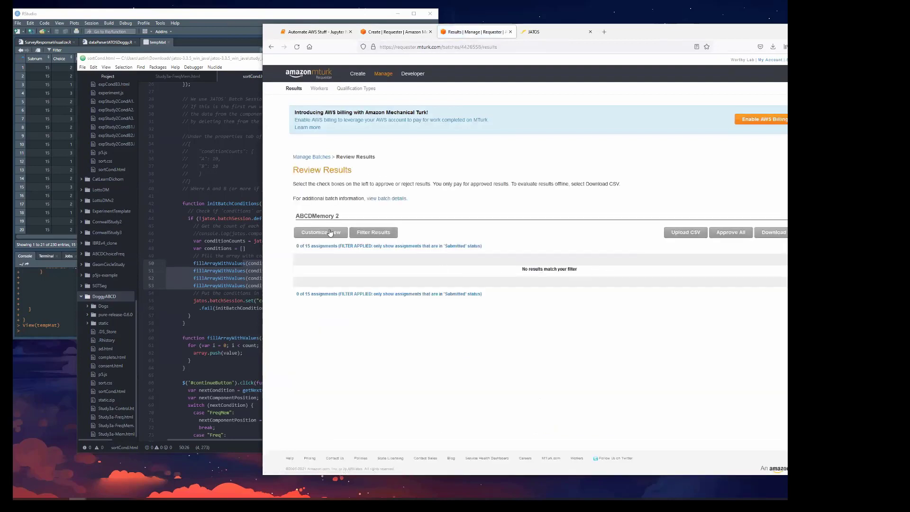
Filter the batch results to assignments with Approved status and highlight one worker's survey code.
click(379, 233)
click(575, 203)
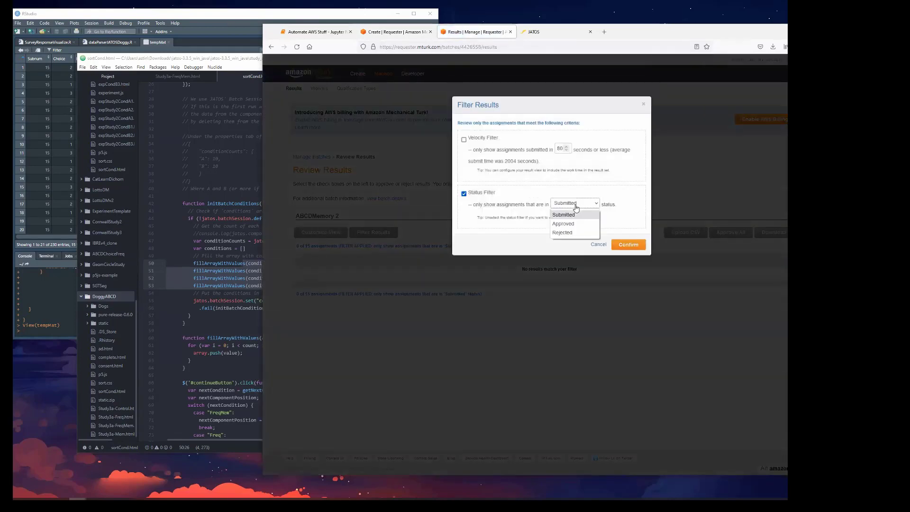
click(568, 220)
click(632, 248)
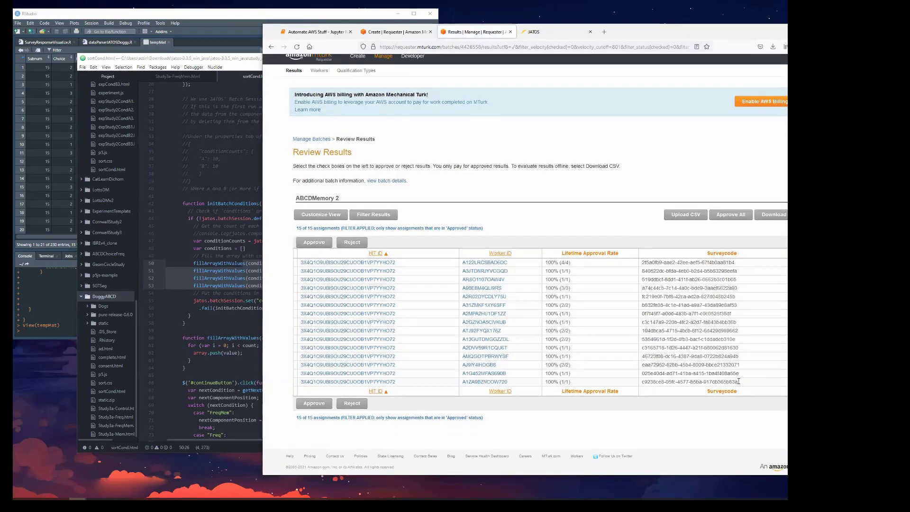
drag(738, 373, 639, 374)
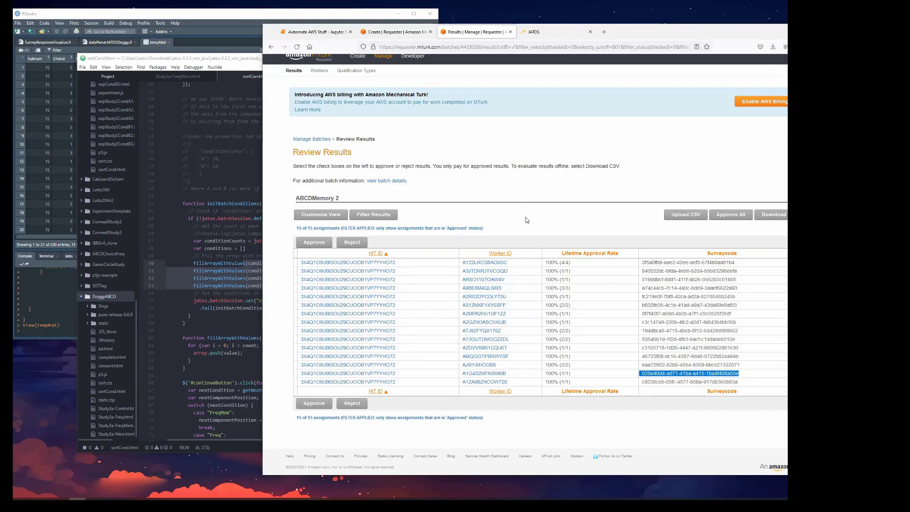
Return to the project's worker requirements, open the premium qualification pricing details and highlight the age-group fees.
key(ctrl+shift+Tab)
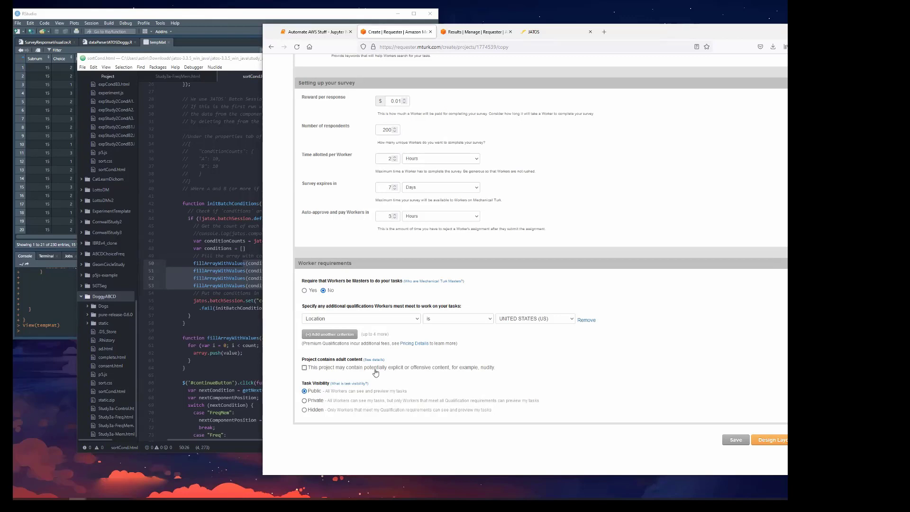
click(414, 343)
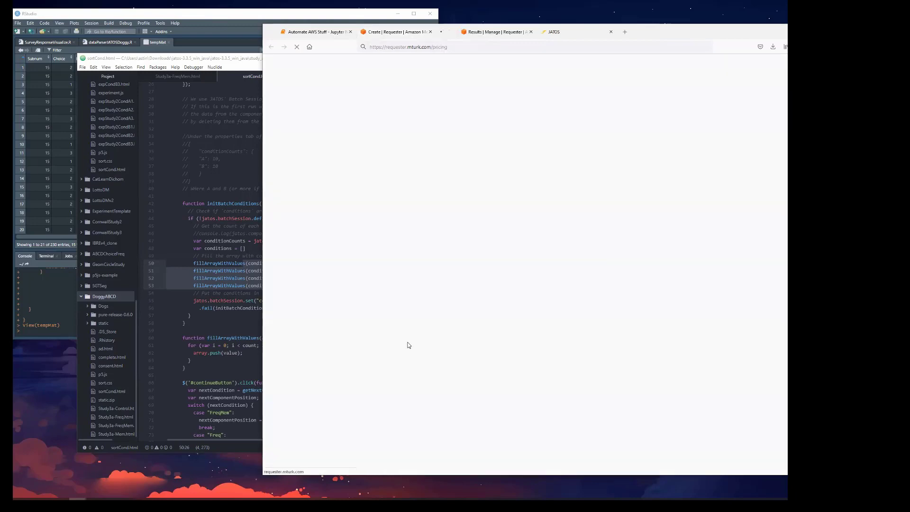
scroll(569, 245, down, 3)
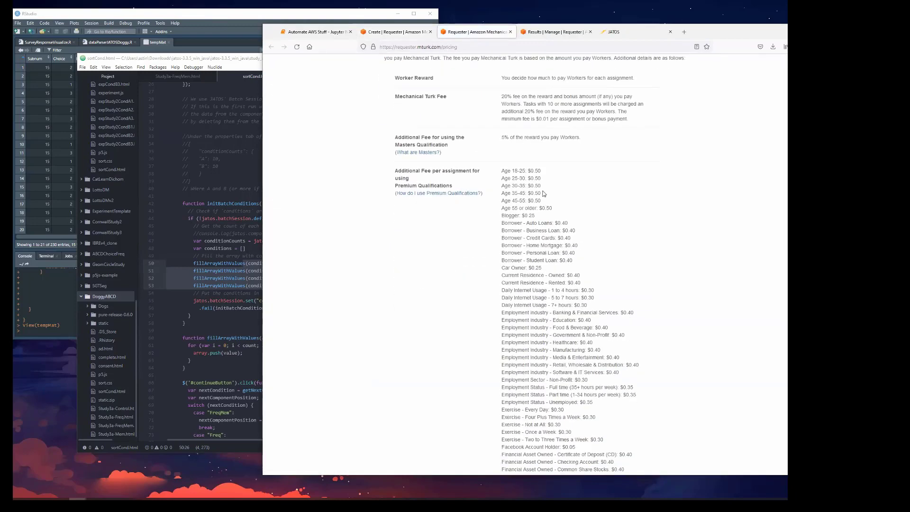
drag(545, 202, 501, 172)
drag(502, 170, 544, 203)
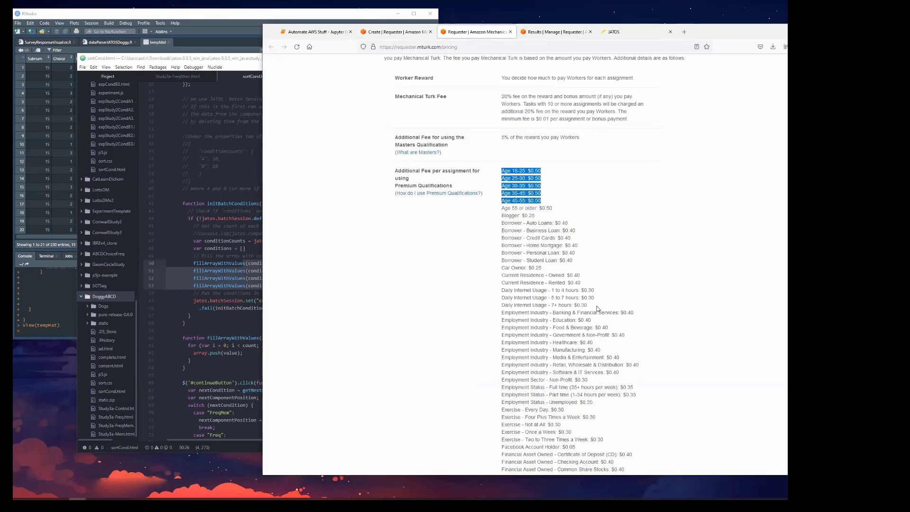
Examine the remaining premium qualification fees, including home residence and employment industry, and close the pricing page.
scroll(597, 308, down, 8)
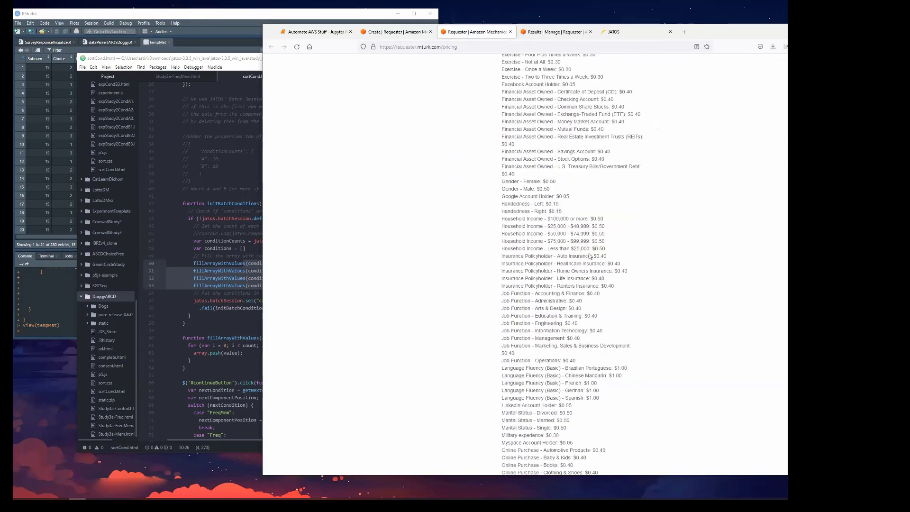
scroll(574, 302, down, 9)
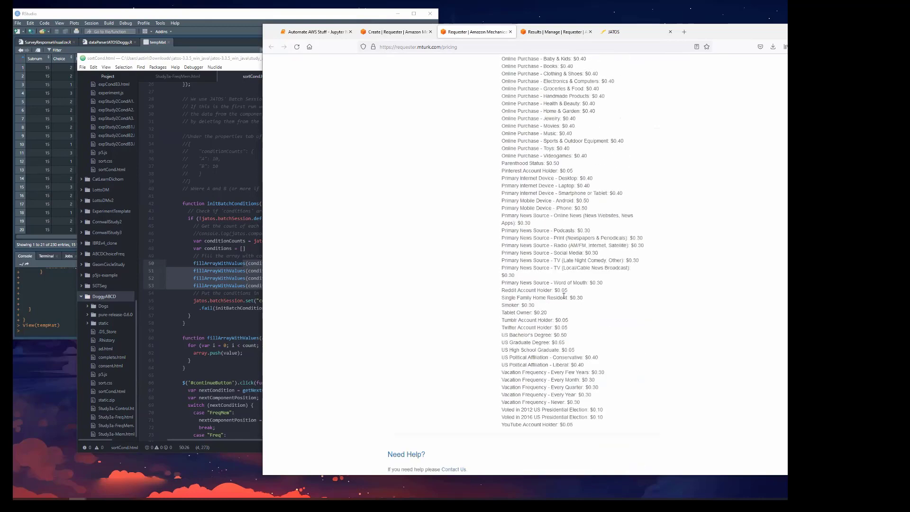
double_click(573, 298)
scroll(588, 321, up, 15)
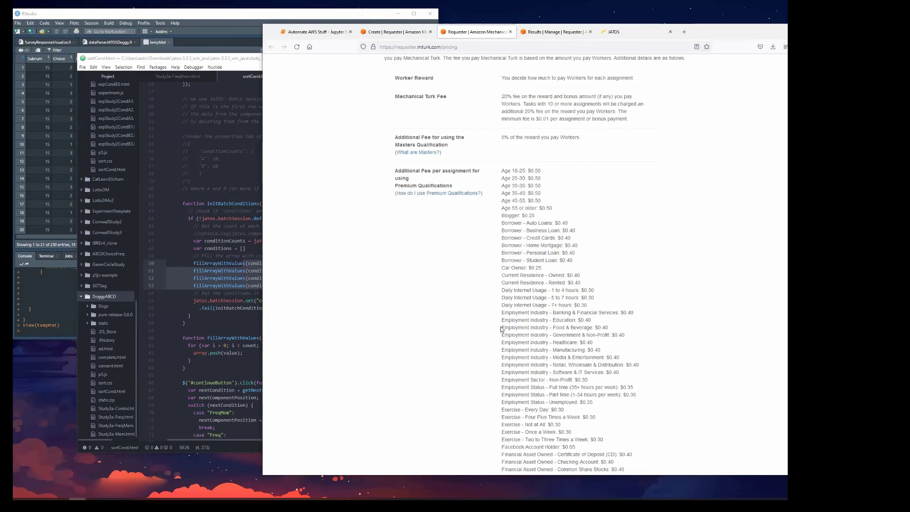
mouse_move(501, 327)
mouse_down()
mouse_move(559, 328)
mouse_move(502, 327)
mouse_up()
click(555, 328)
scroll(581, 351, up, 3)
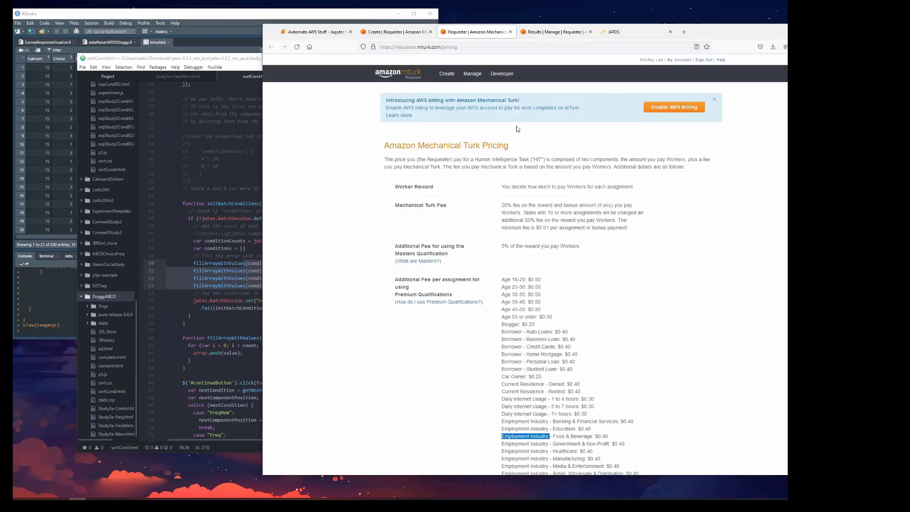
click(510, 31)
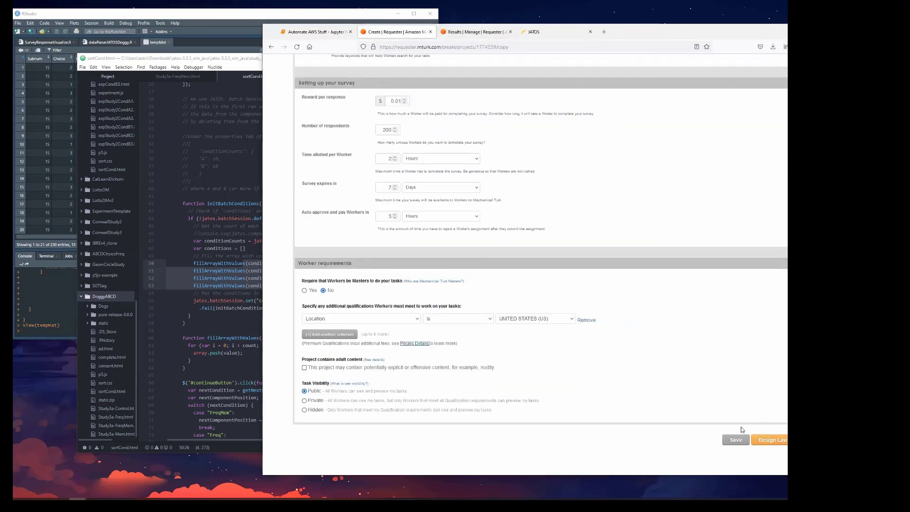
Proceed to the project's Design Layout stage and review the task instructions and survey code section.
click(778, 445)
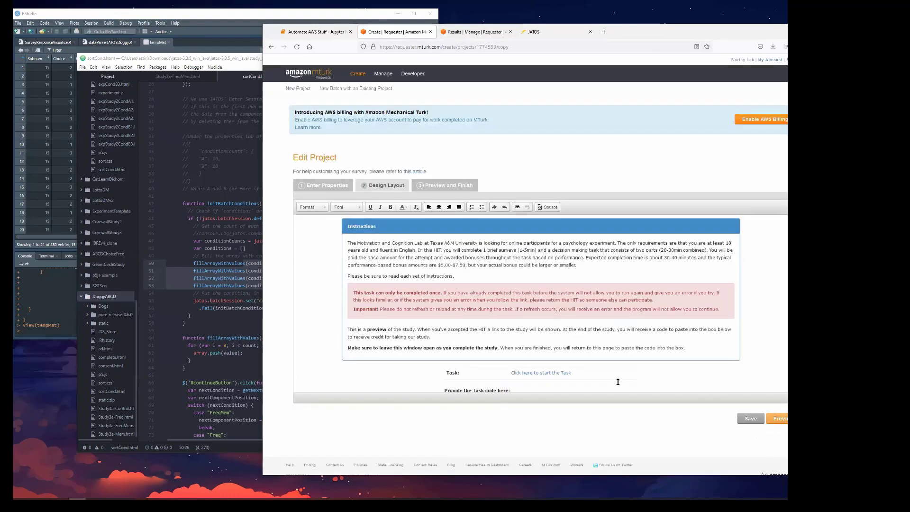
scroll(542, 323, down, 2)
scroll(543, 321, up, 2)
Switch to JATOS, open the Worker & Batch Manager of the DoggyABCD study and start a new batch.
click(551, 31)
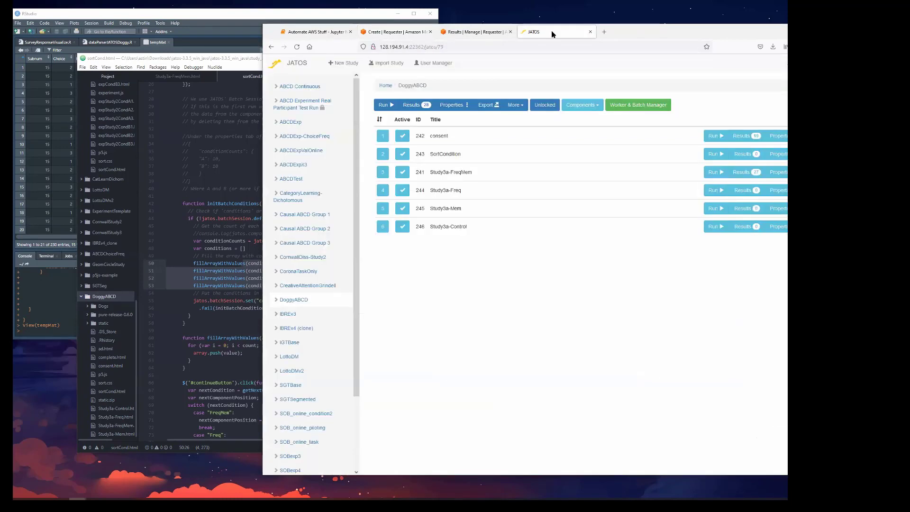
click(640, 105)
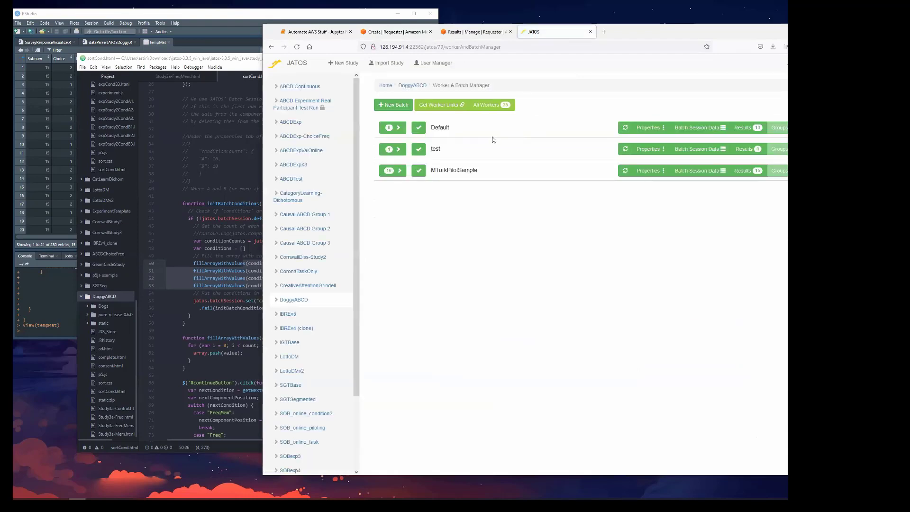
click(391, 106)
Title the new batch "MTurk Run Doggy 200p" and create it.
click(527, 98)
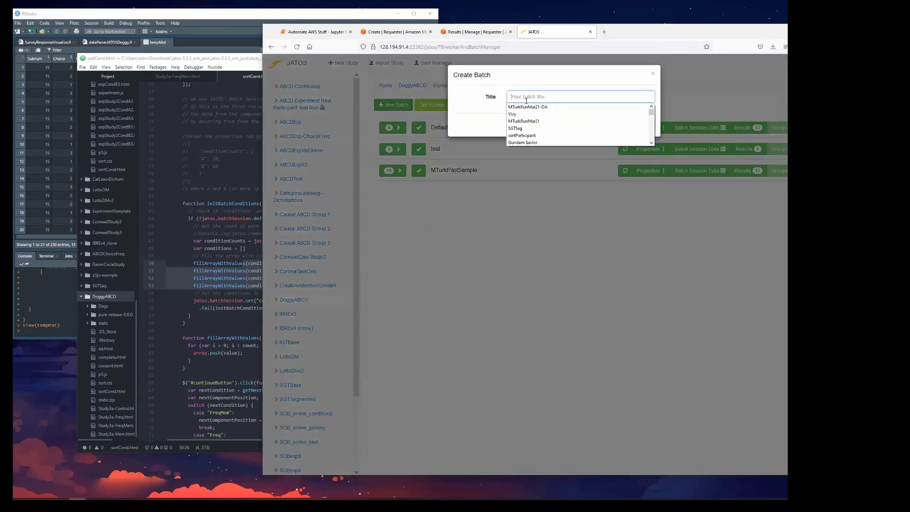
text(dMtu)
key(BackSpace)
key(BackSpace)
key(BackSpace)
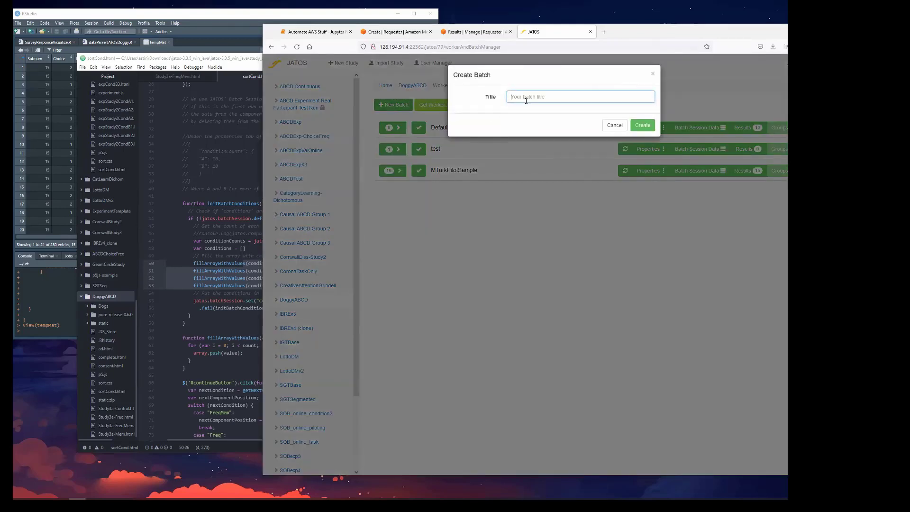
text(MTurk)
key(BackSpace)
text(rk )
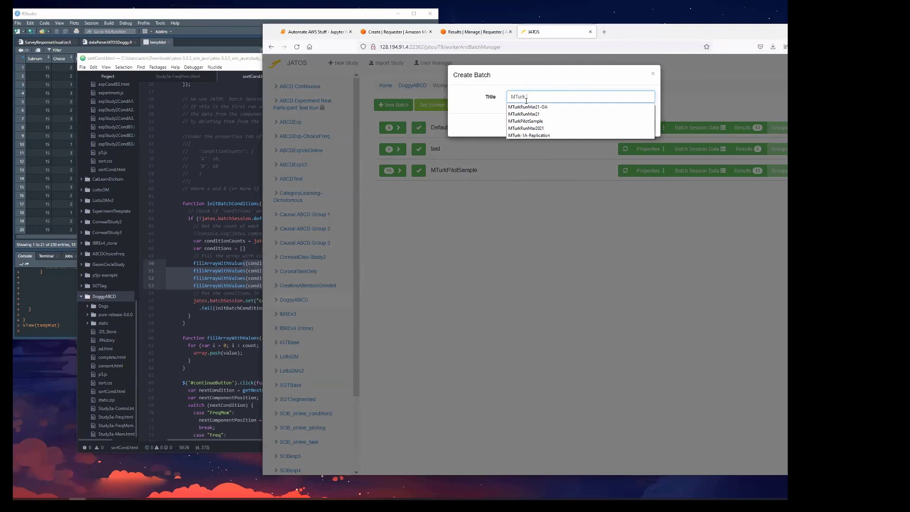
text(Run Doggy)
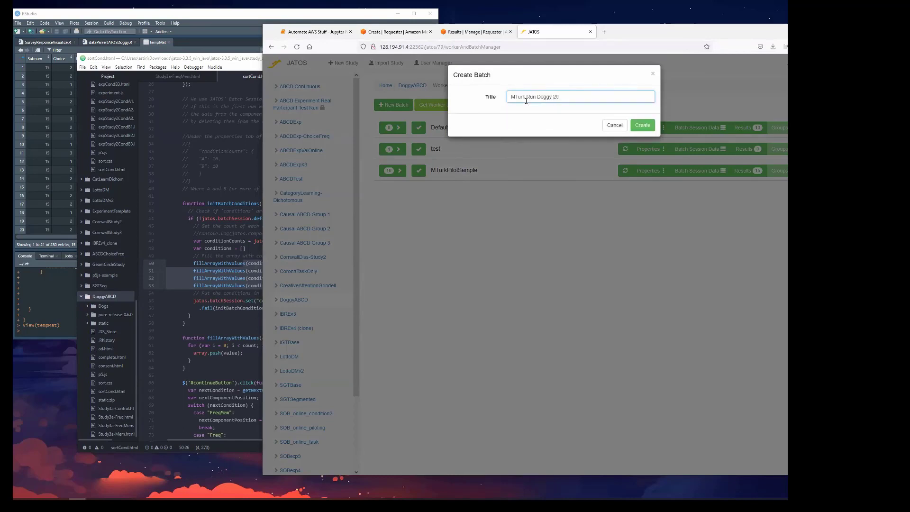
text( 200p Run)
drag(576, 97, 563, 97)
key(BackSpace)
click(634, 124)
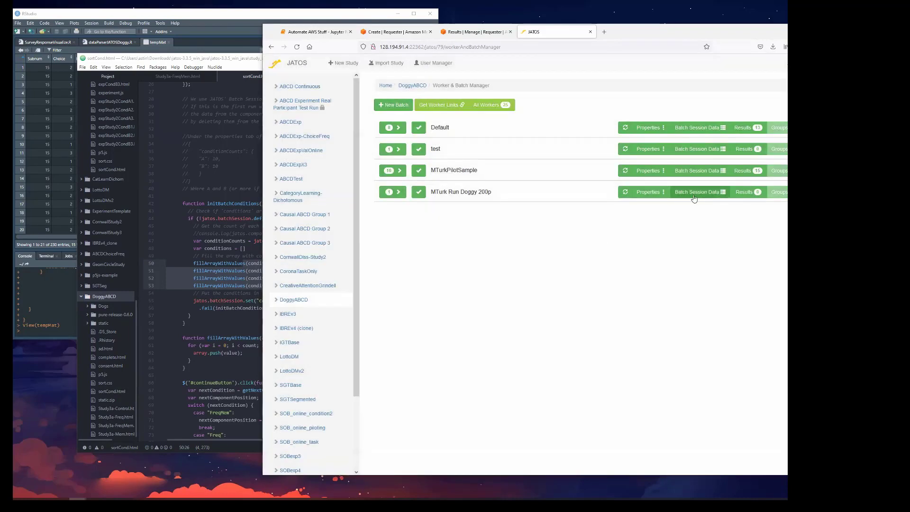
Check the new batch's session data, and allow its MTurk, General Multiple and General Single worker types.
click(695, 195)
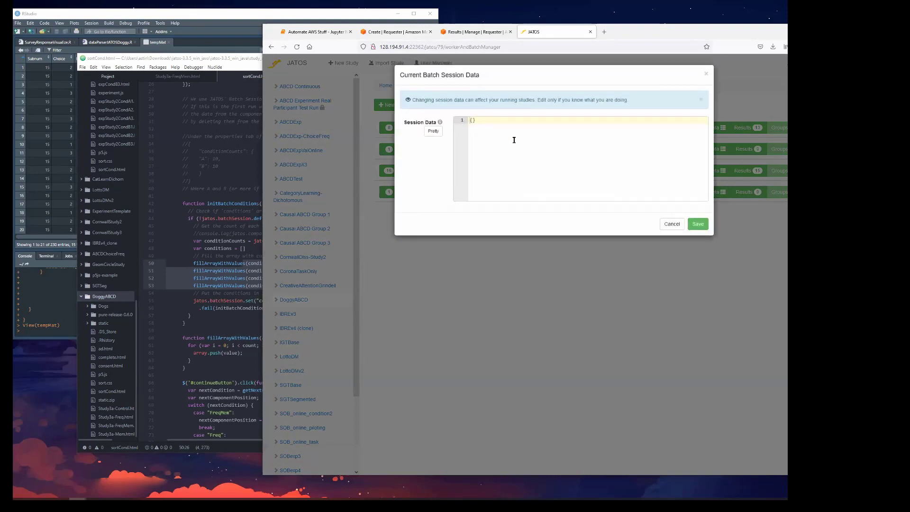
click(672, 224)
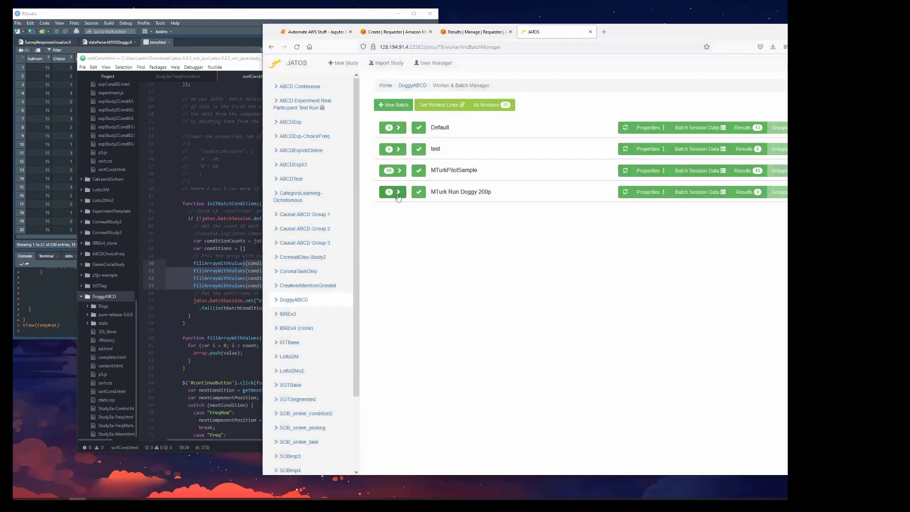
click(402, 195)
click(420, 324)
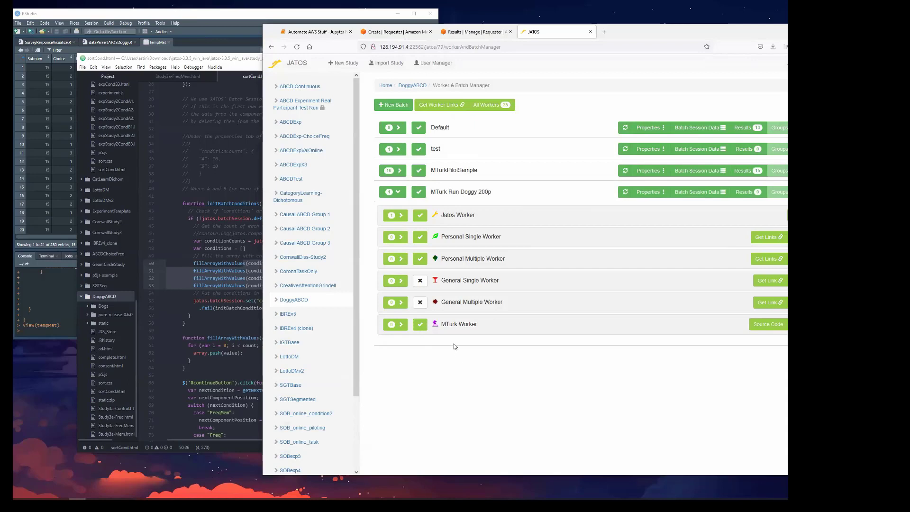
click(422, 305)
click(420, 280)
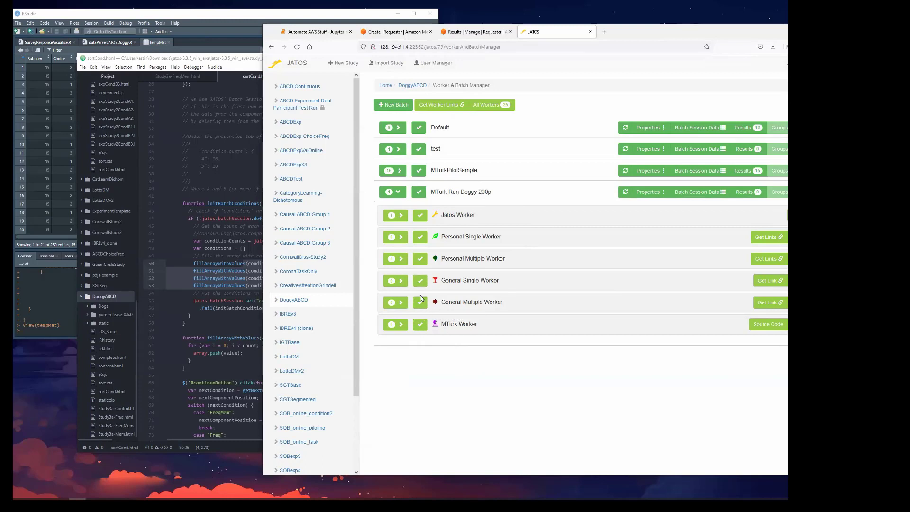
View the General Multiple Worker link of the MTurk Run Doggy 200p batch, highlight the run URL and close the link window.
drag(474, 306, 440, 306)
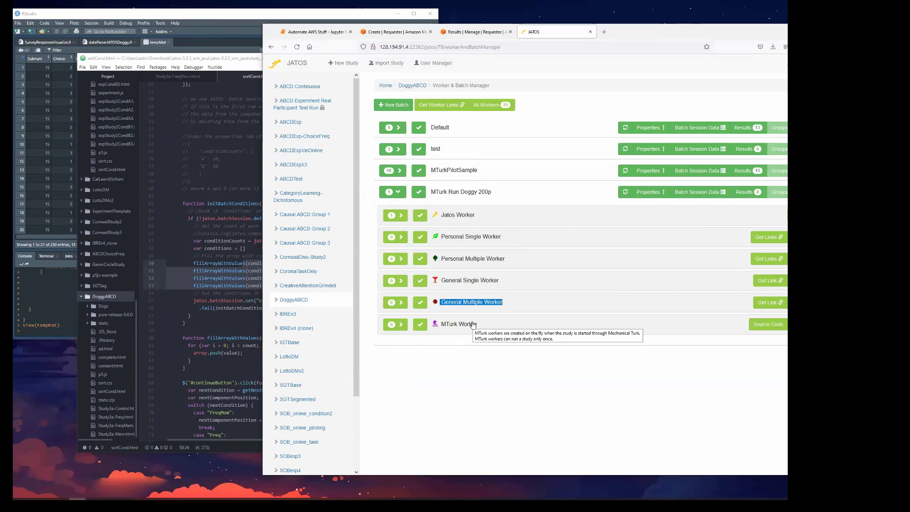
click(757, 305)
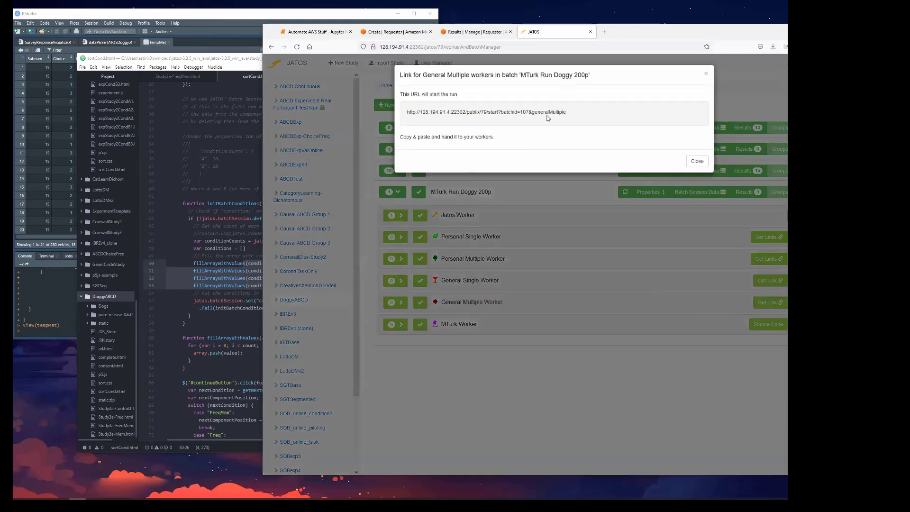
drag(572, 113, 402, 112)
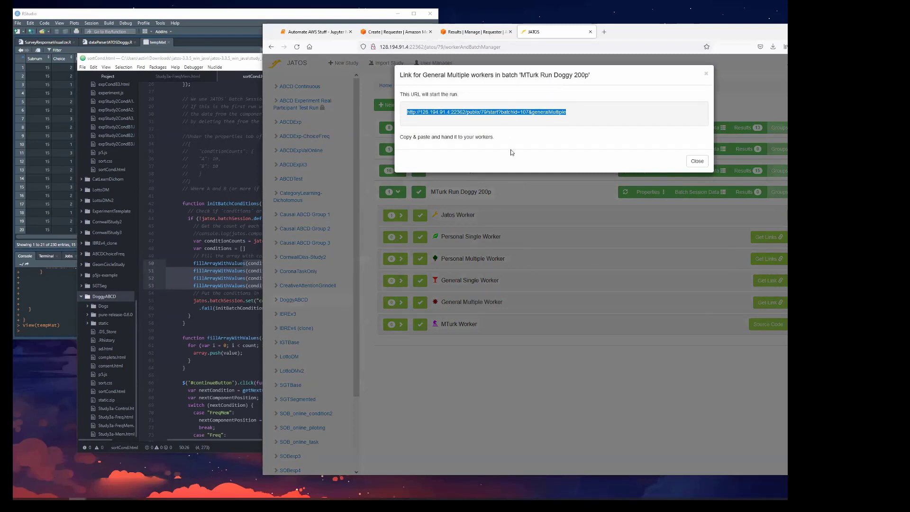
click(604, 369)
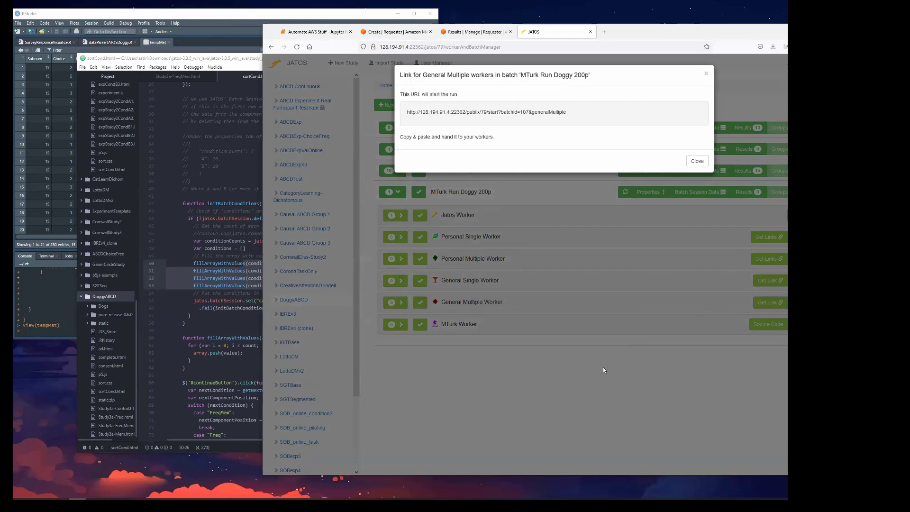
click(697, 161)
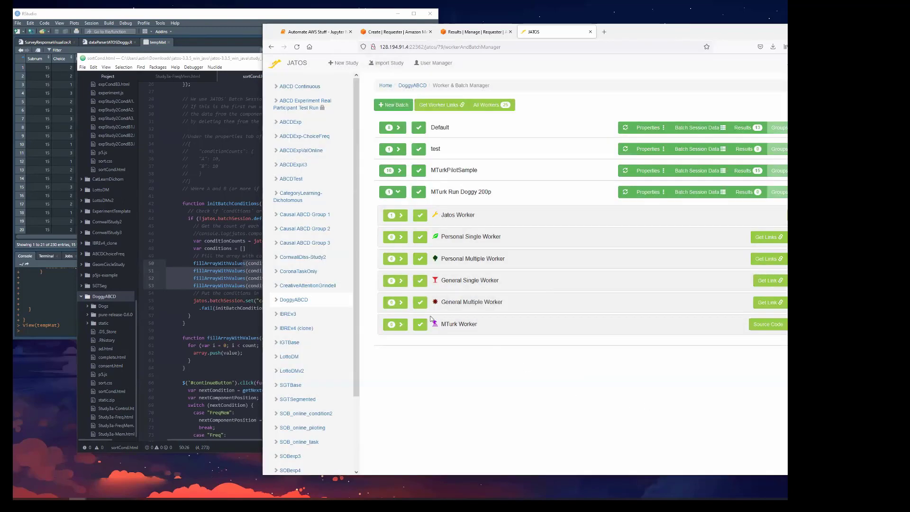
Display the batch's MTurk Worker source code, return to the MTurk project's Design Layout and briefly view its HTML source.
drag(477, 325, 465, 324)
click(767, 326)
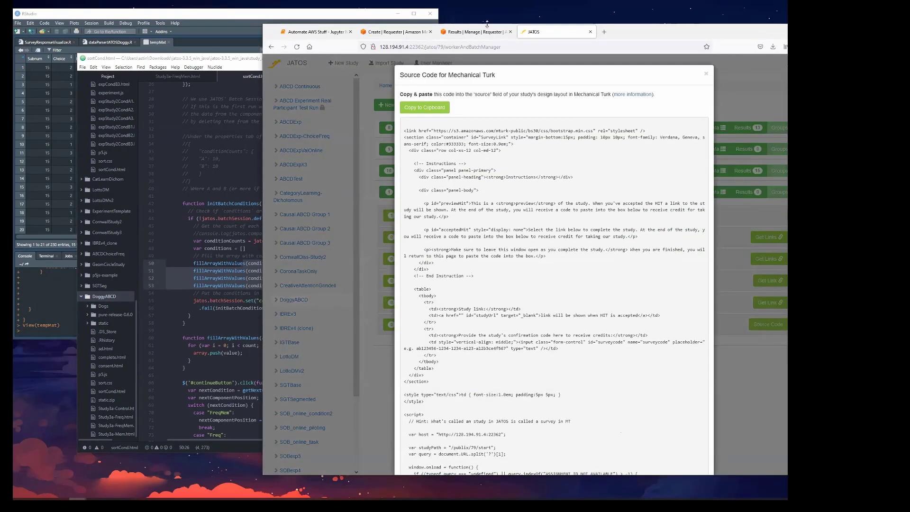
click(474, 32)
click(419, 32)
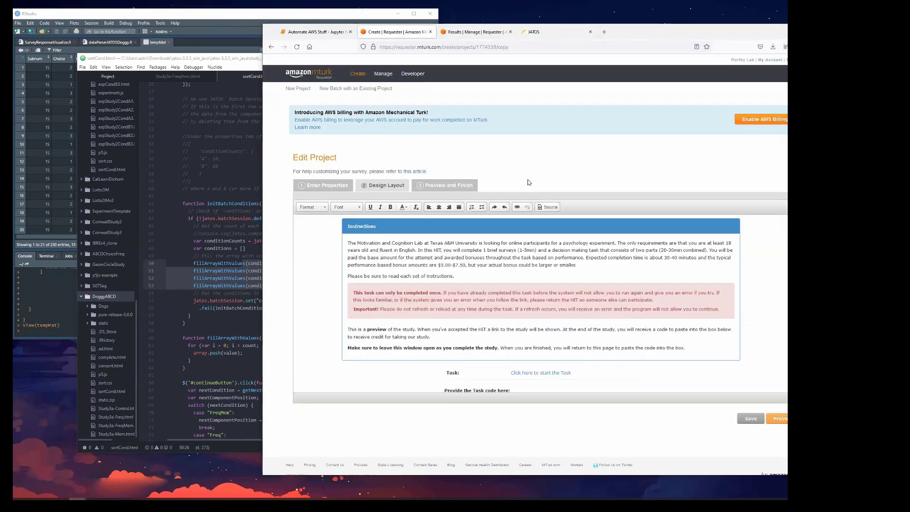
click(550, 207)
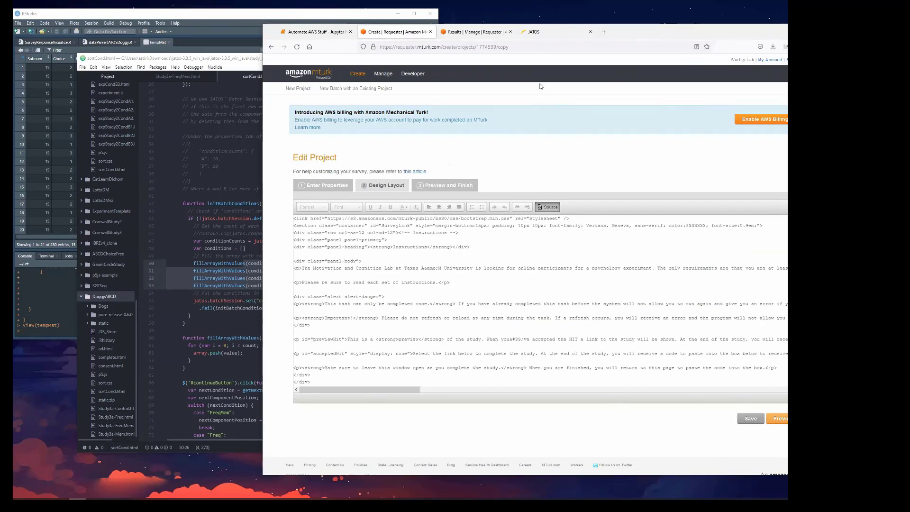
click(549, 207)
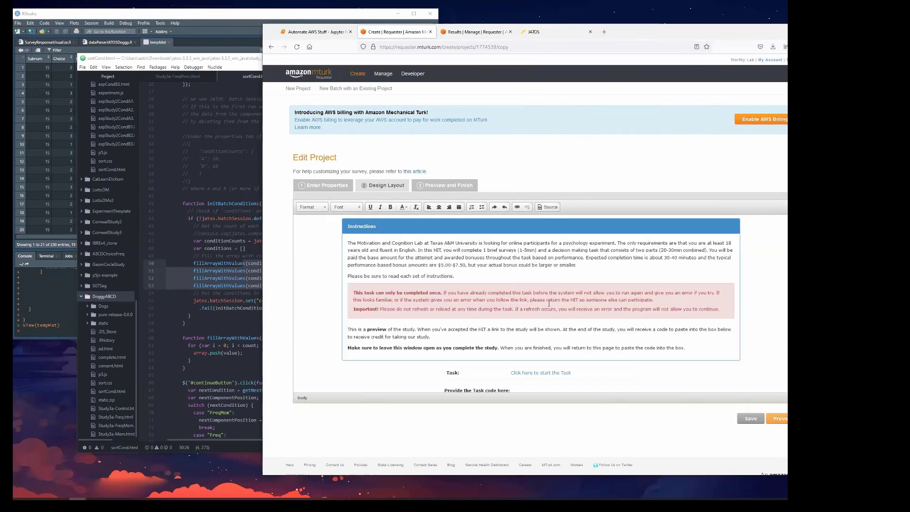
Review the red warning box about single completion and not refreshing, along with the task link and code field below it.
drag(722, 308, 366, 292)
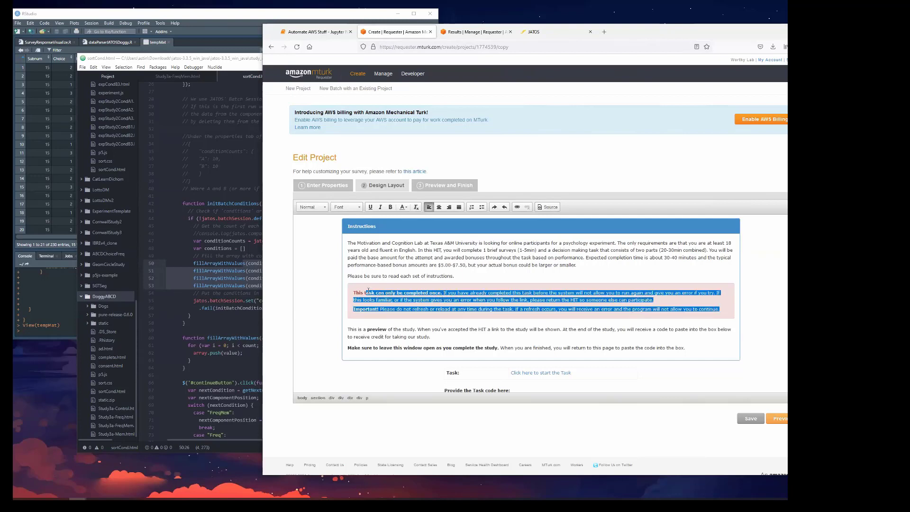
click(510, 297)
drag(654, 300, 458, 294)
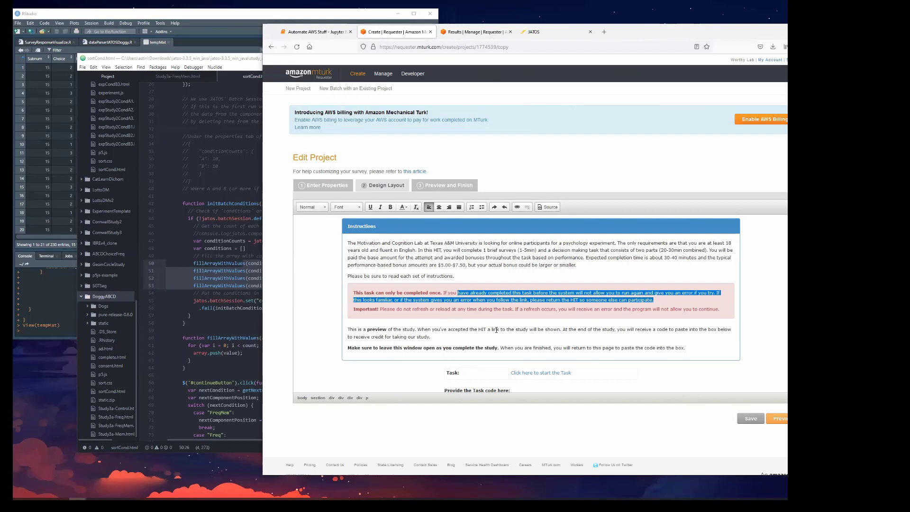
drag(721, 309, 349, 309)
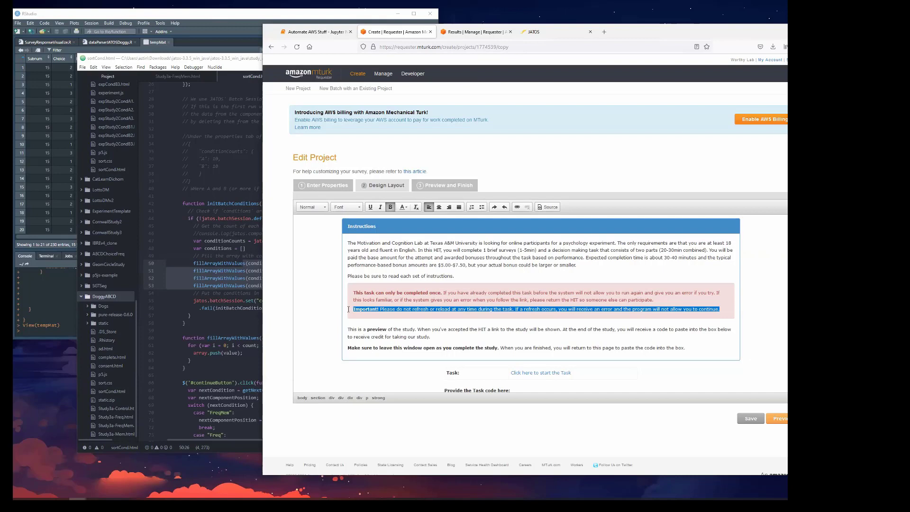
click(391, 308)
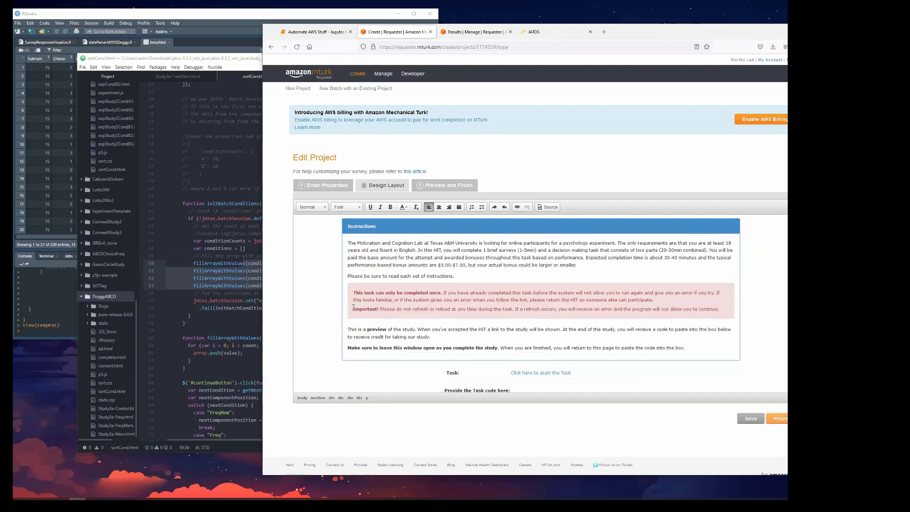
drag(353, 310, 733, 309)
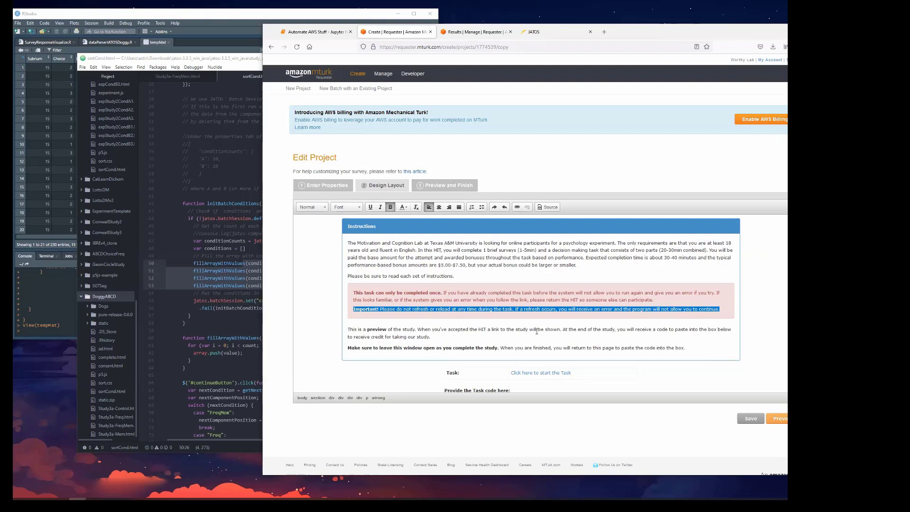
scroll(515, 342, down, 2)
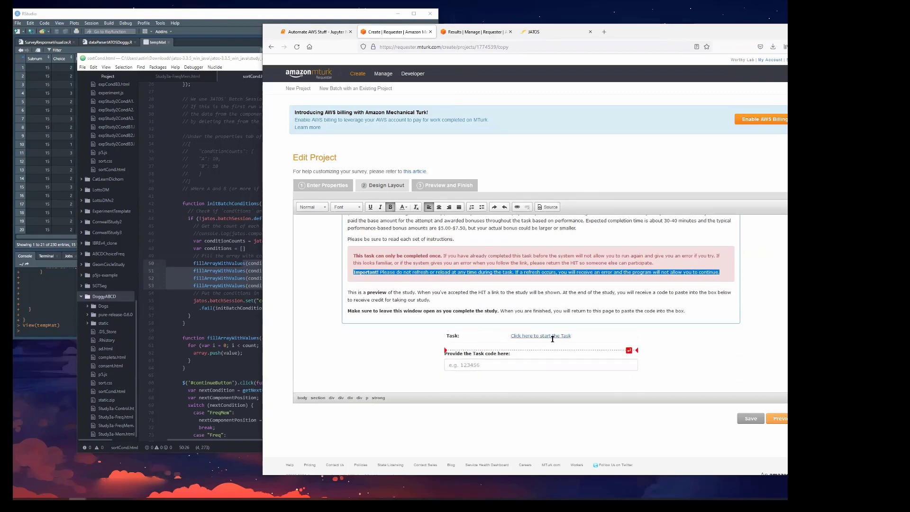
scroll(550, 275, up, 2)
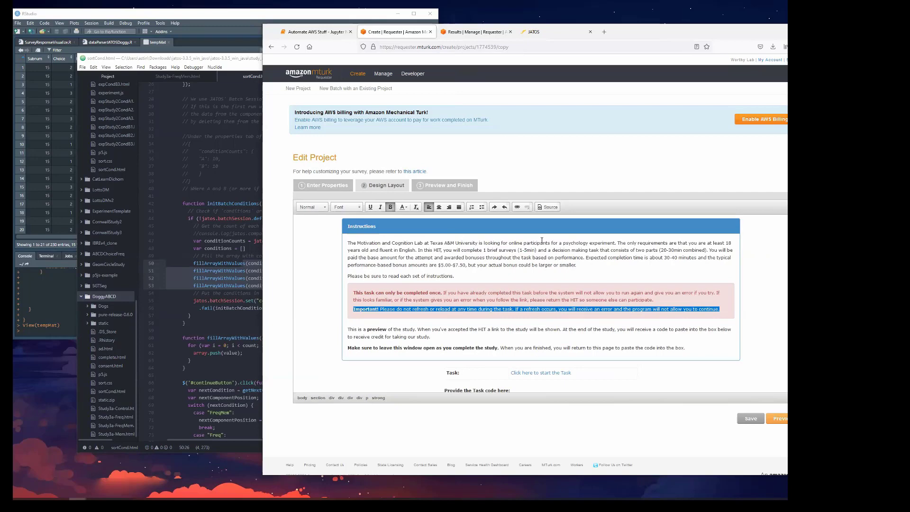
Show the layout's HTML source and highlight the script lines from the host variable through studyUrlHref2.
click(548, 207)
scroll(368, 244, down, 3)
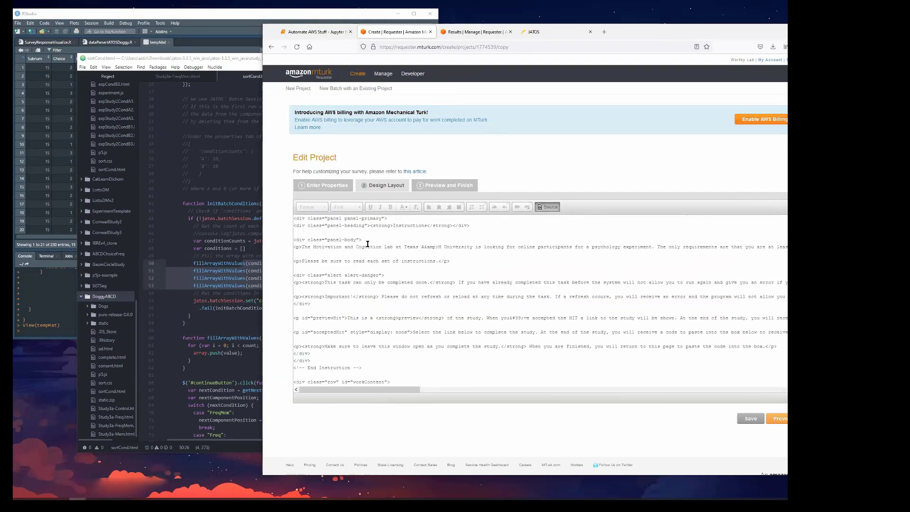
scroll(368, 243, down, 8)
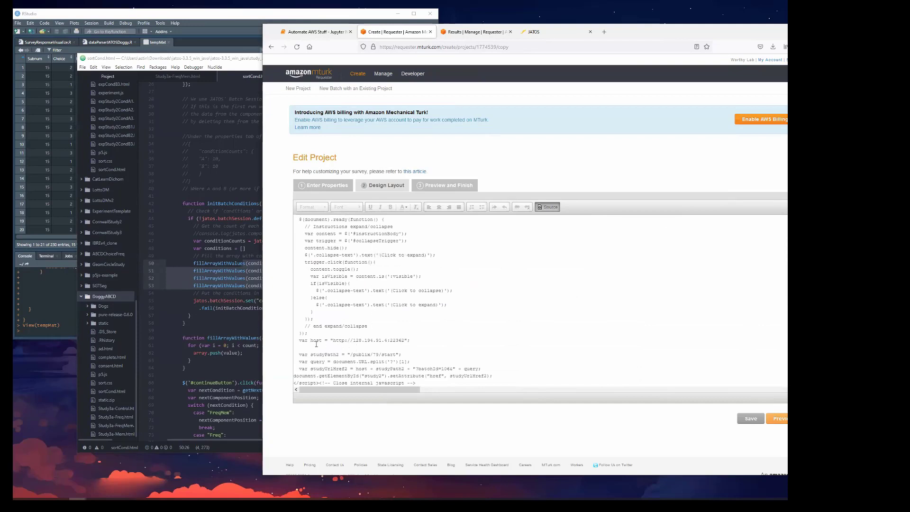
triple_click(316, 341)
drag(481, 372, 482, 370)
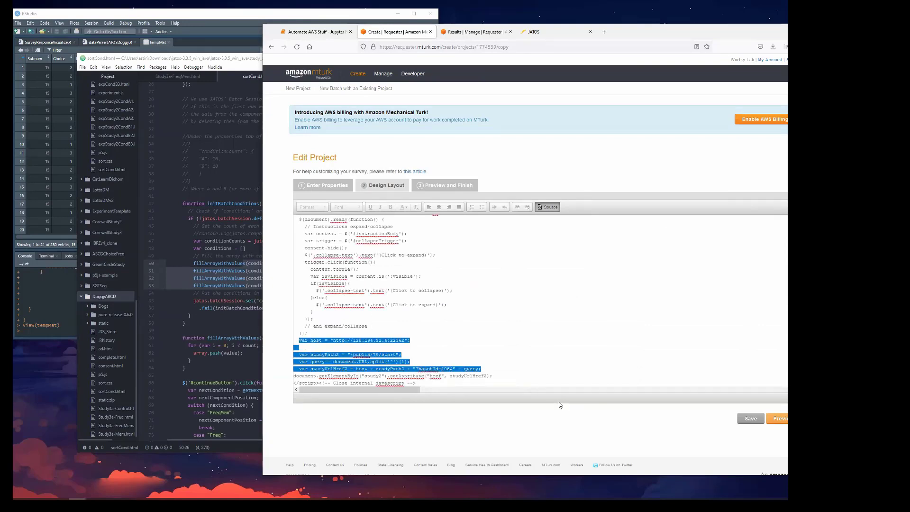
Examine the script portion of the JATOS Mechanical Turk source code, select all of the code and return to the MTurk layout source.
click(543, 33)
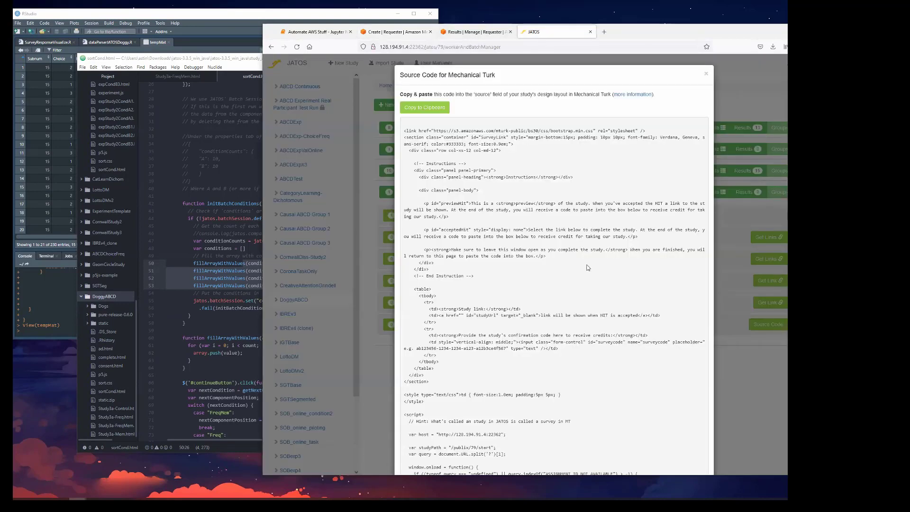
scroll(589, 268, down, 5)
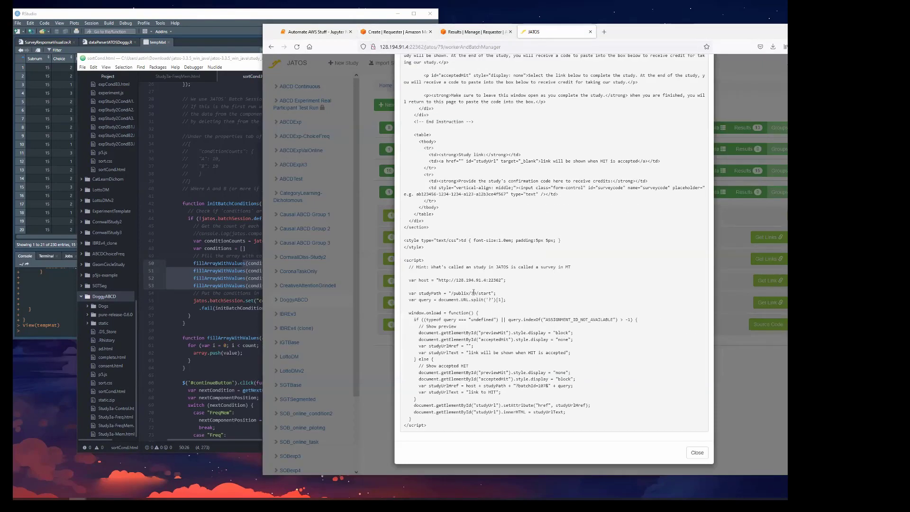
key(ctrl+a)
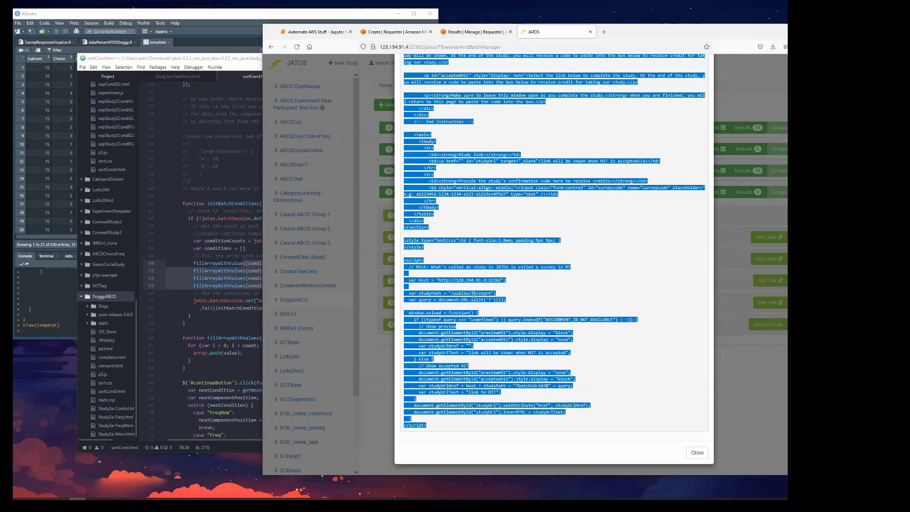
drag(579, 387, 612, 407)
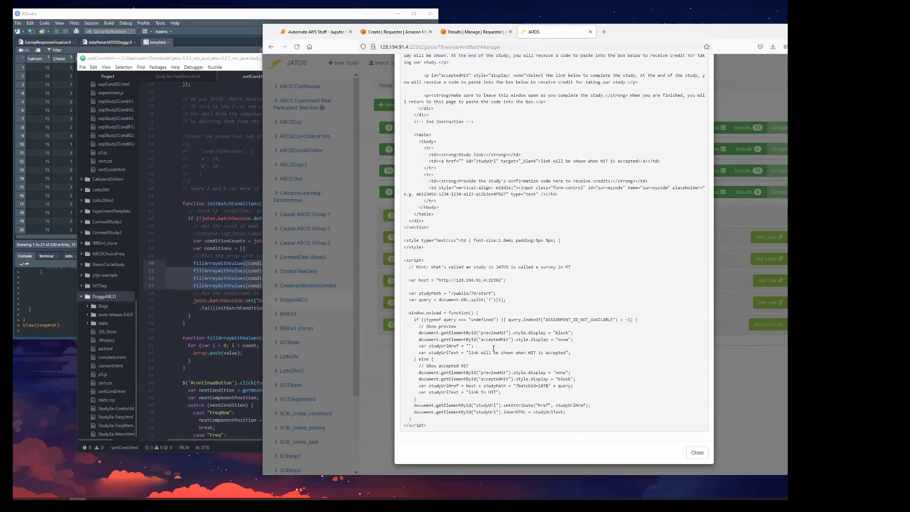
double_click(473, 293)
key(ctrl+a)
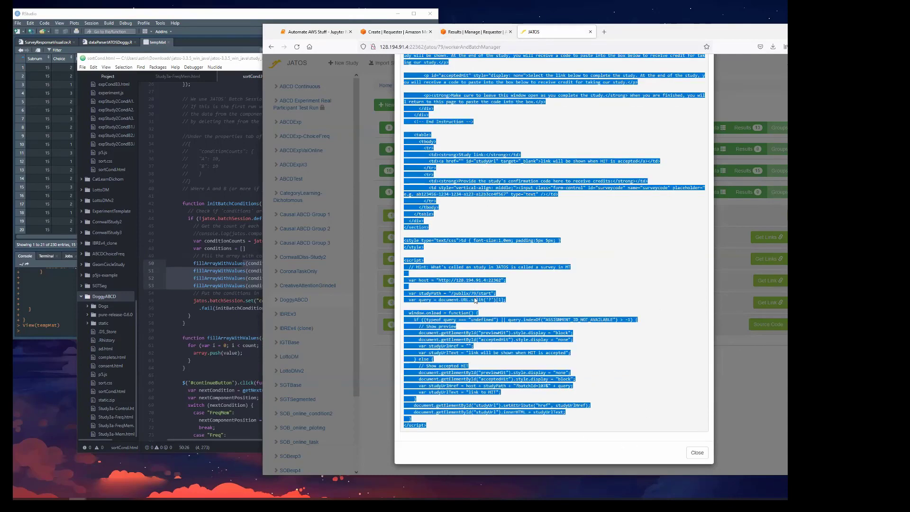
click(394, 32)
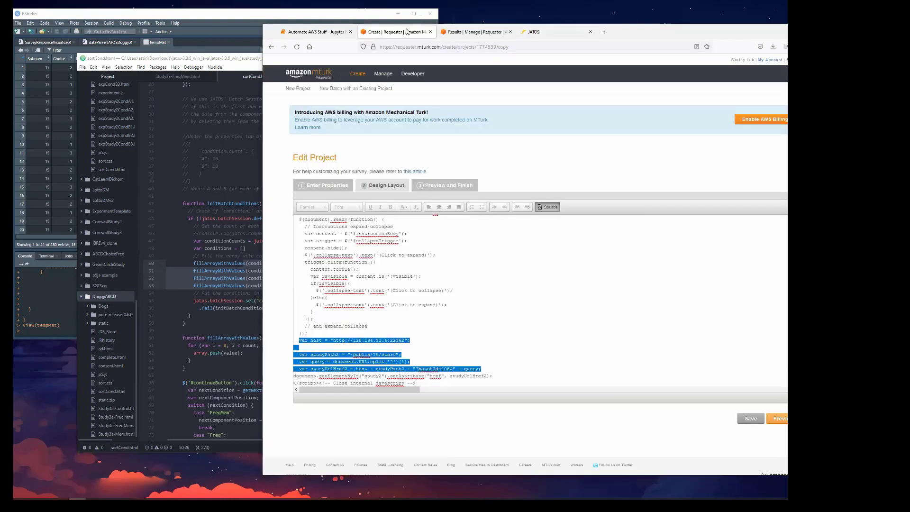
Highlight the study number in the studyPath2 line and the batch ID in the studyUrlHref2 line of the layout source.
click(395, 354)
double_click(377, 355)
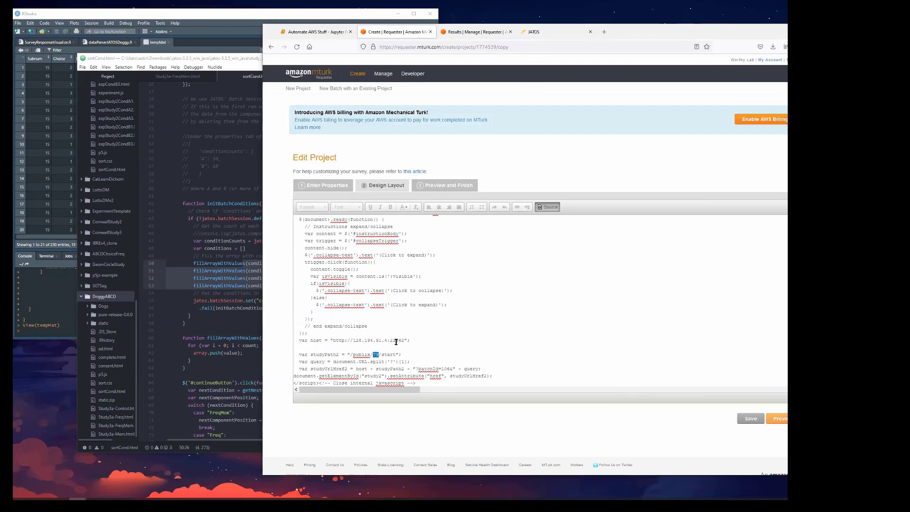
drag(451, 369, 441, 369)
Look up the batch ID in the studyUrlHref line of the JATOS Mechanical Turk source code.
click(536, 32)
click(499, 362)
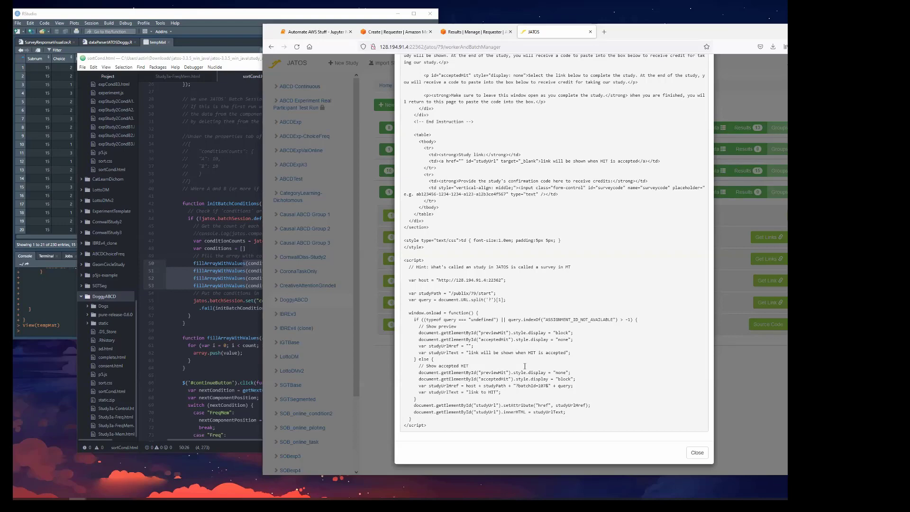
key(ctrl+a)
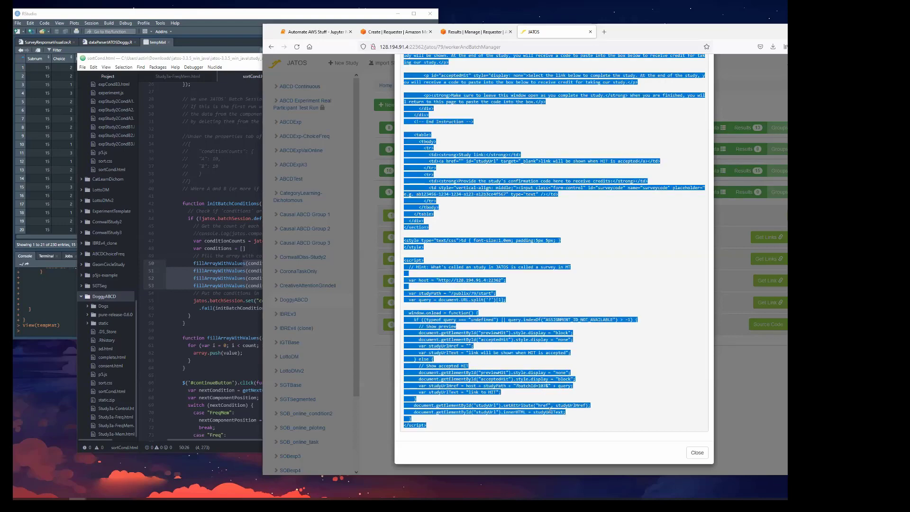
click(545, 386)
double_click(545, 386)
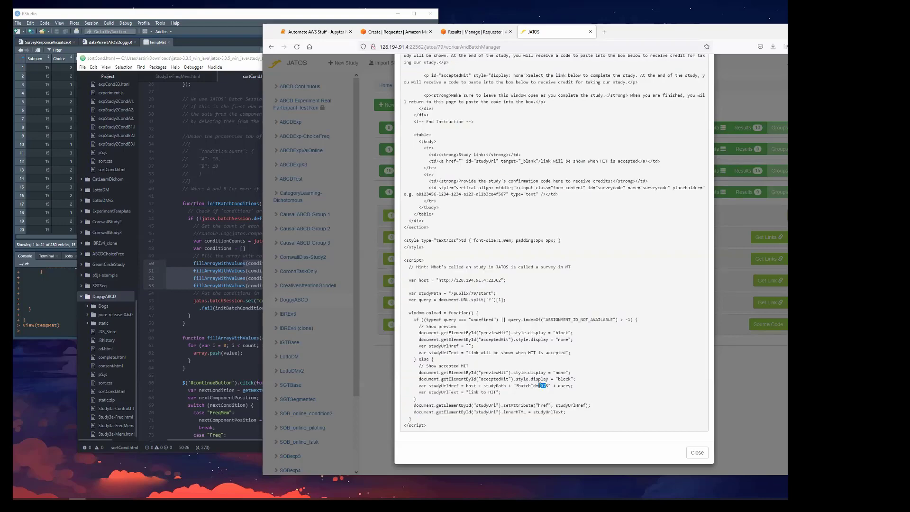
key(ctrl+a)
click(532, 333)
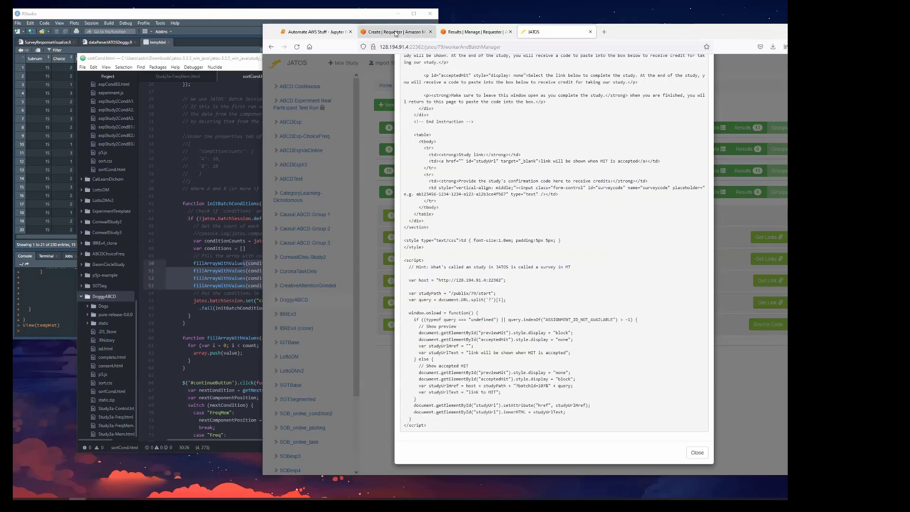
Return to the MTurk layout source and set the batchId in the studyUrlHref2 line to 107.
click(393, 32)
drag(451, 369, 448, 369)
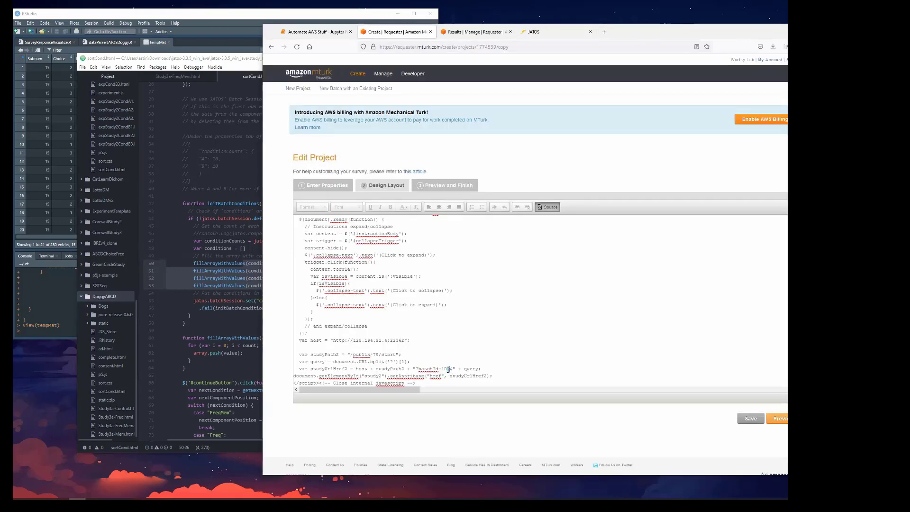
text(7)
click(451, 363)
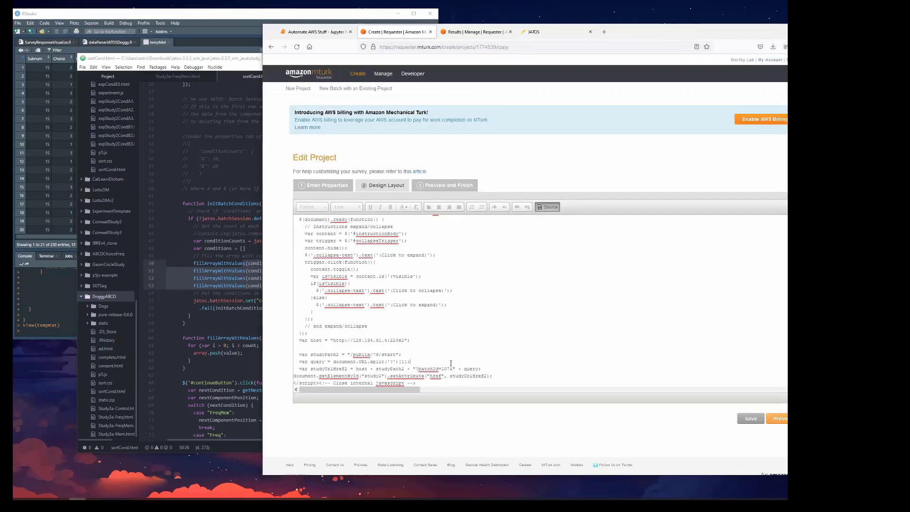
Recheck the study number, the batch ID and the host address in the layout's script lines.
drag(381, 356, 378, 355)
click(374, 355)
drag(441, 369, 454, 369)
drag(405, 340, 333, 340)
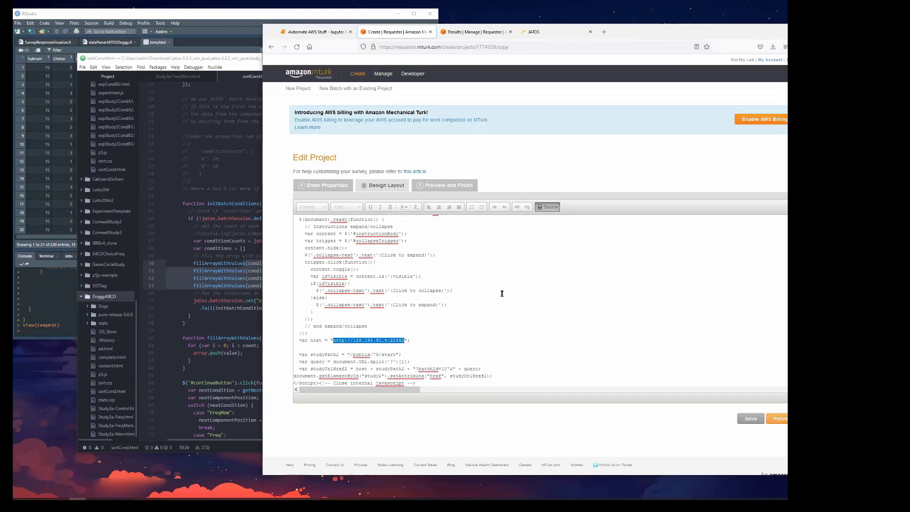
click(371, 341)
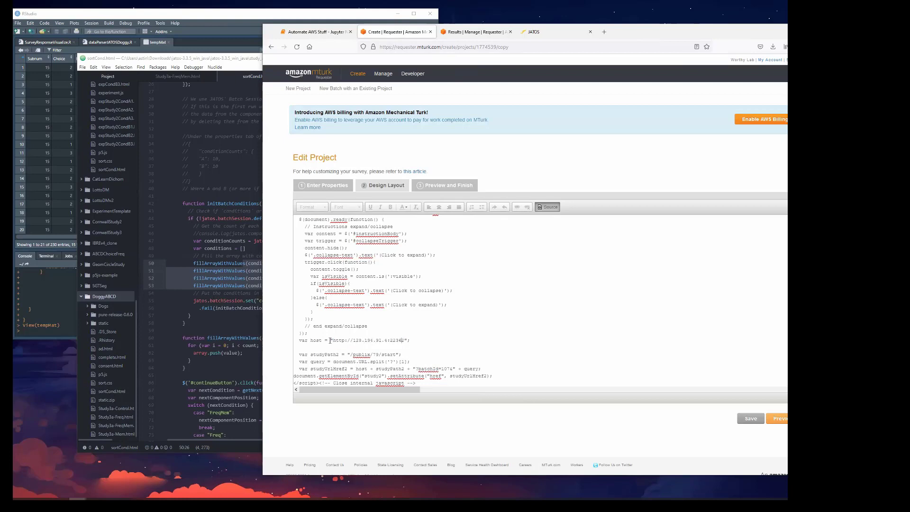
drag(334, 340, 405, 339)
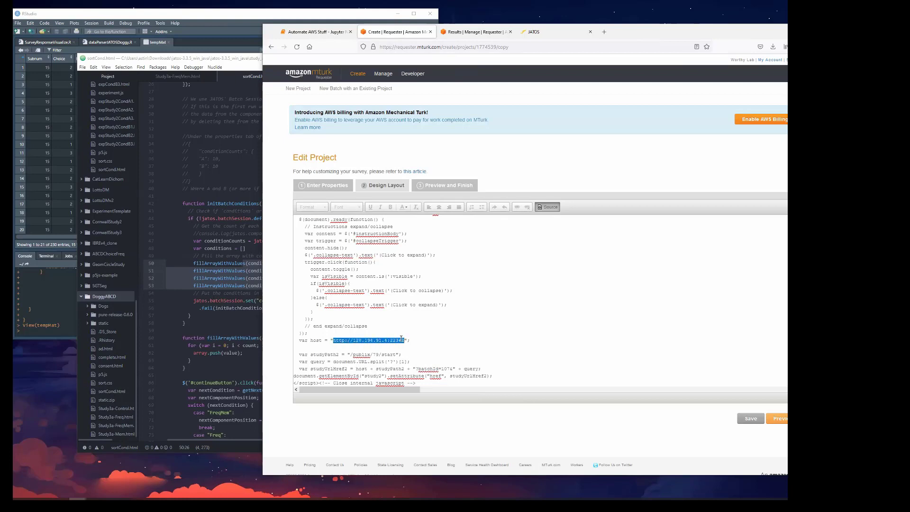
click(423, 360)
Display the rendered layout and review the instructions, the task link and the code field.
scroll(426, 350, down, 1)
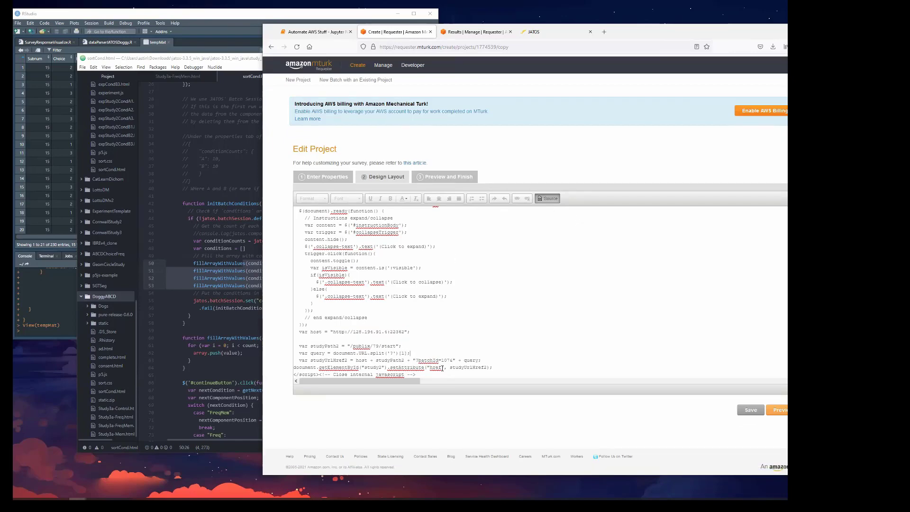
click(555, 202)
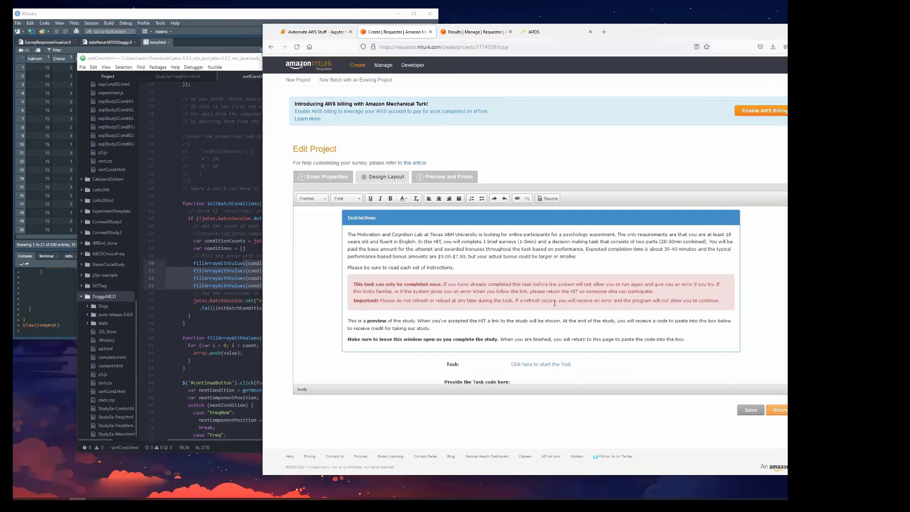
scroll(471, 280, down, 2)
scroll(470, 281, up, 2)
click(466, 257)
Highlight the Motivation and Cognition Lab introduction paragraph in the HTML source and again in the rendered layout.
click(549, 198)
scroll(536, 268, up, 1)
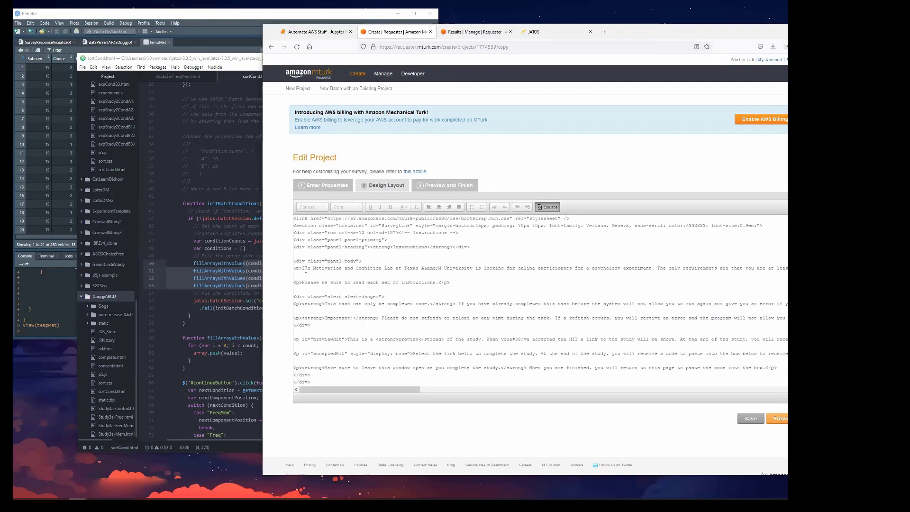
drag(302, 269, 785, 269)
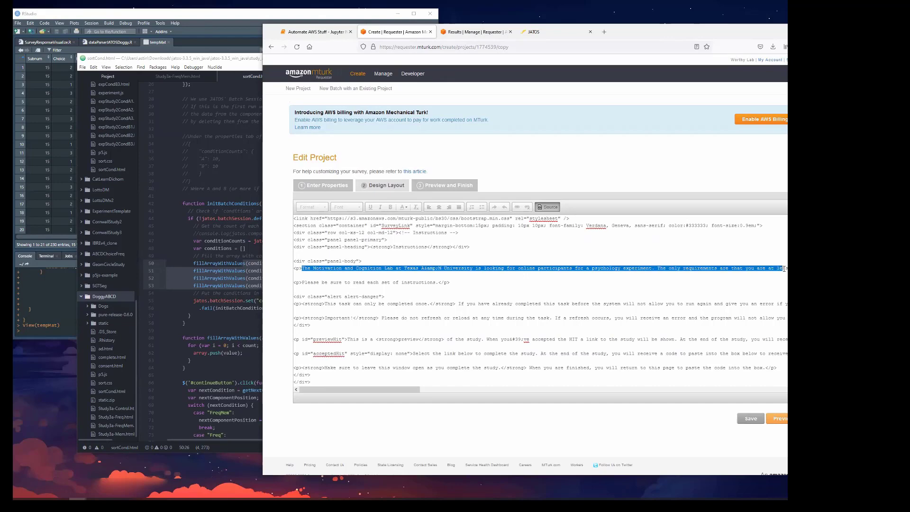
click(553, 210)
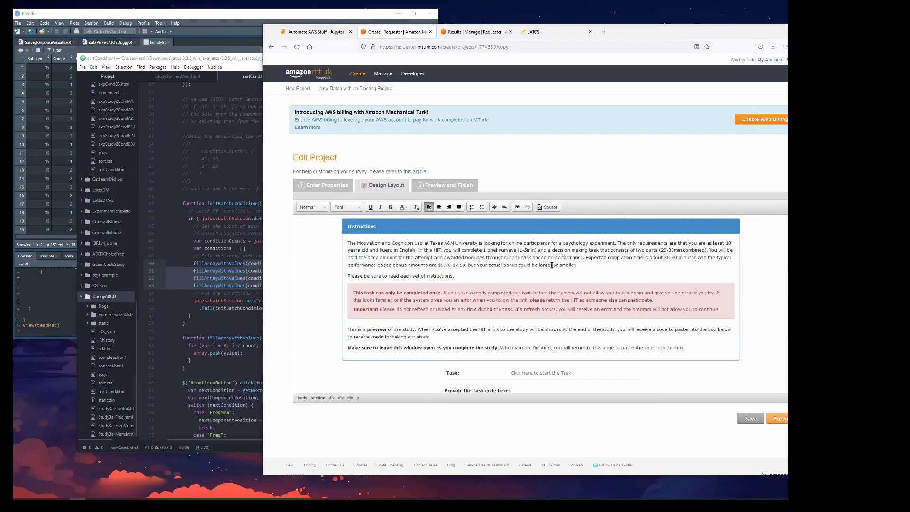
drag(579, 266, 350, 241)
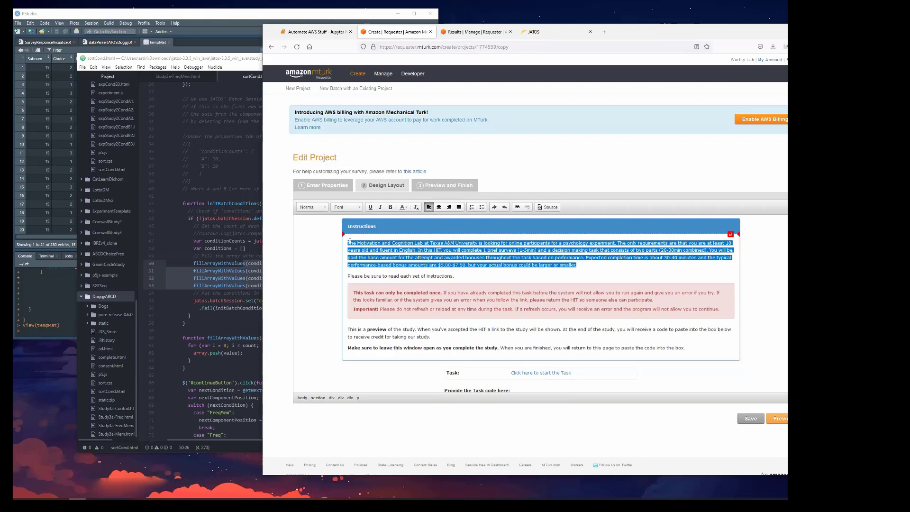
click(577, 265)
drag(577, 265, 357, 239)
Save the project by previewing it, test the task start link in a new tab and close that tab.
click(778, 420)
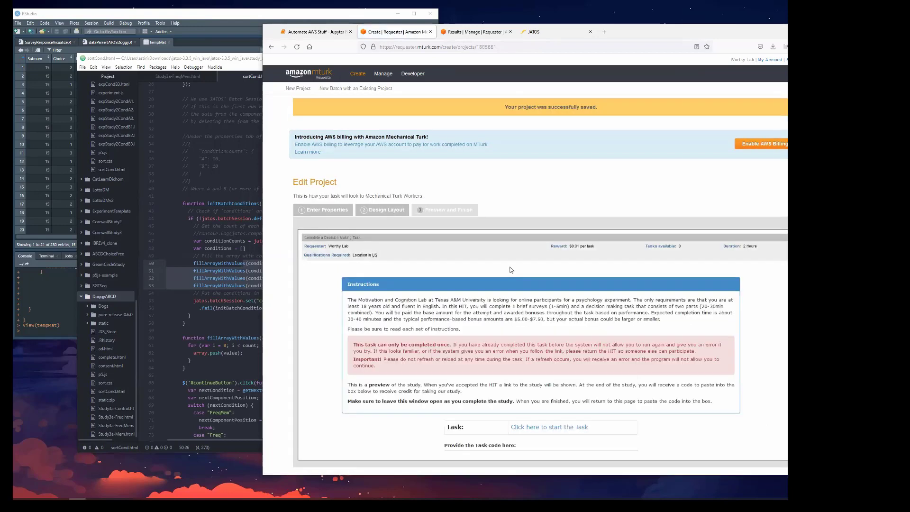
scroll(511, 270, down, 3)
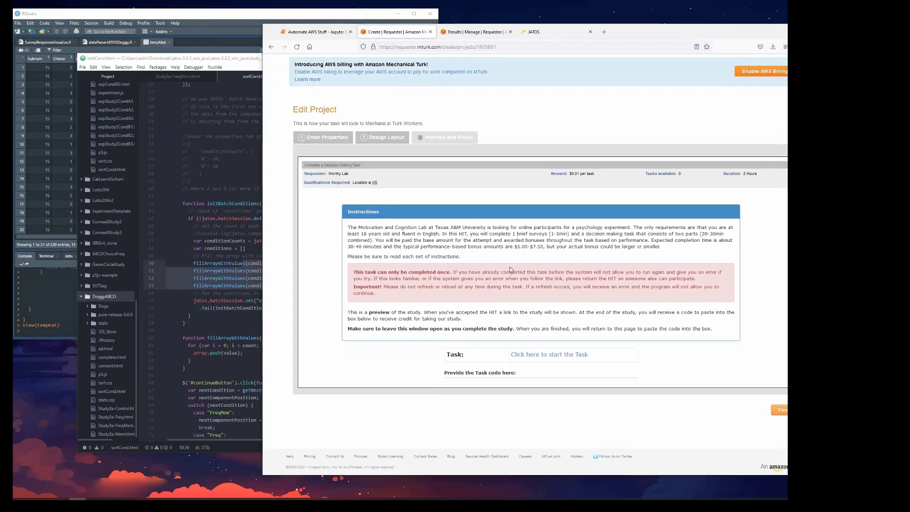
right_click(555, 358)
click(583, 364)
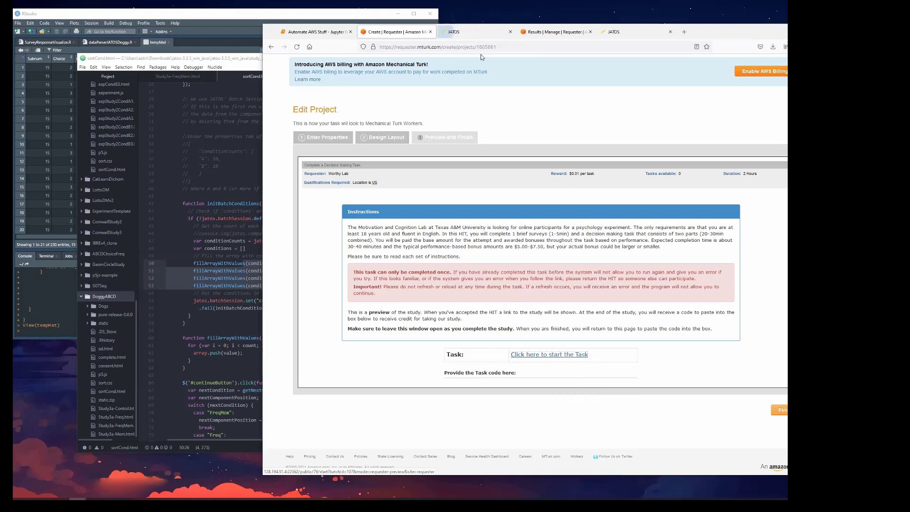
click(475, 30)
drag(326, 75, 265, 61)
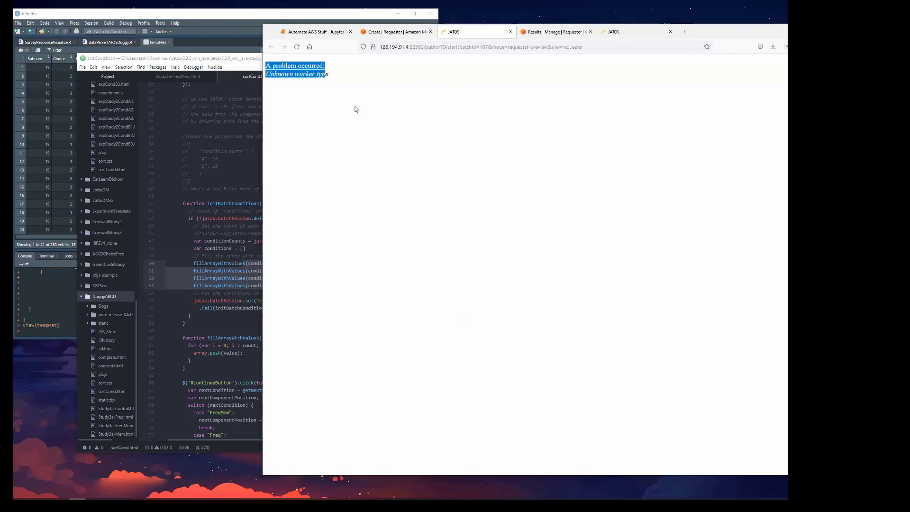
click(511, 32)
Check the preview down to the task code field and submit button, and finish the project.
scroll(538, 323, down, 1)
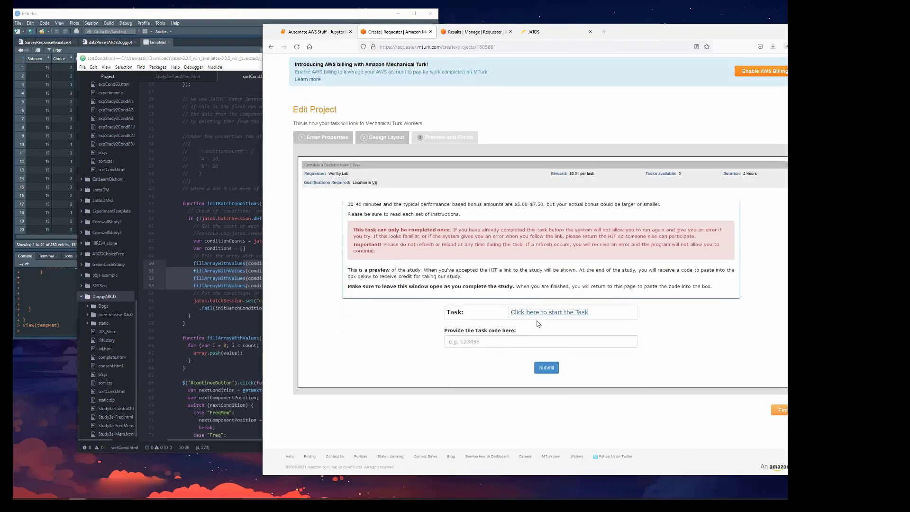
scroll(558, 313, up, 1)
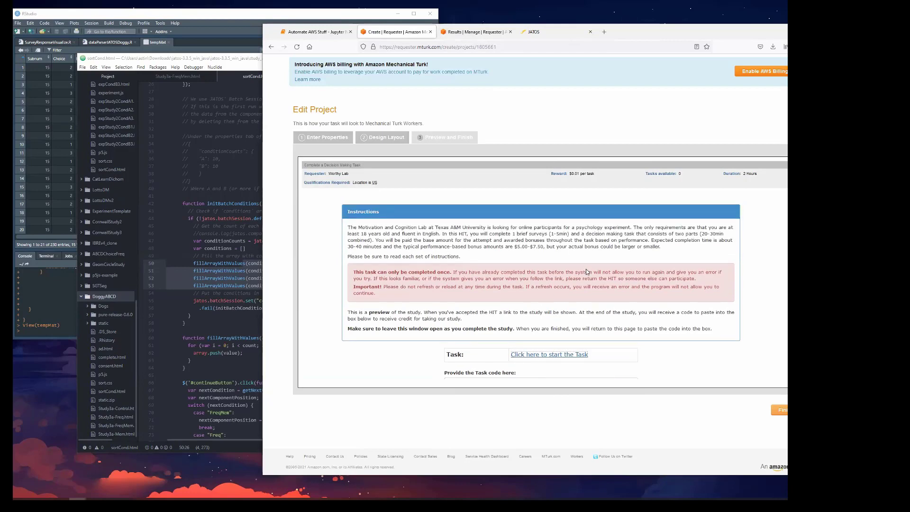
click(783, 411)
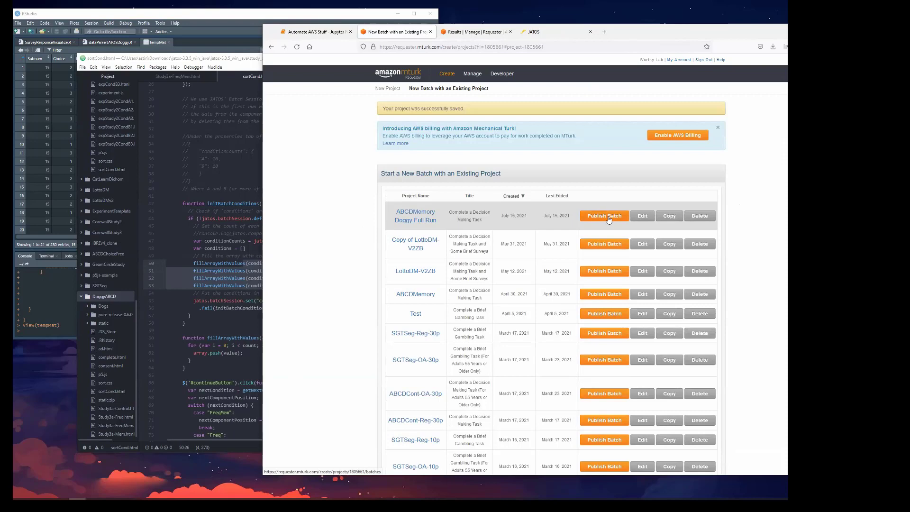
Start publishing a batch of ABCDMemory Doggy Full Run and continue past the survey preview to the batch confirmation.
click(608, 217)
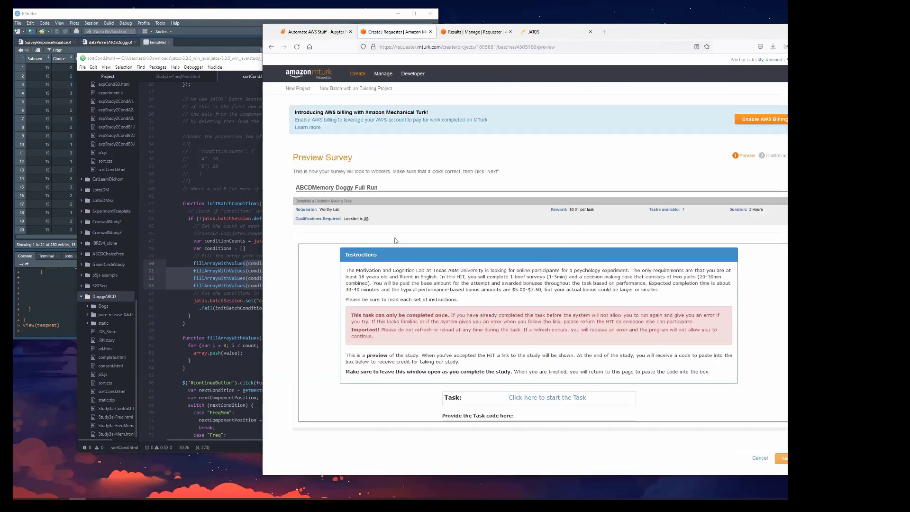
scroll(616, 332, down, 2)
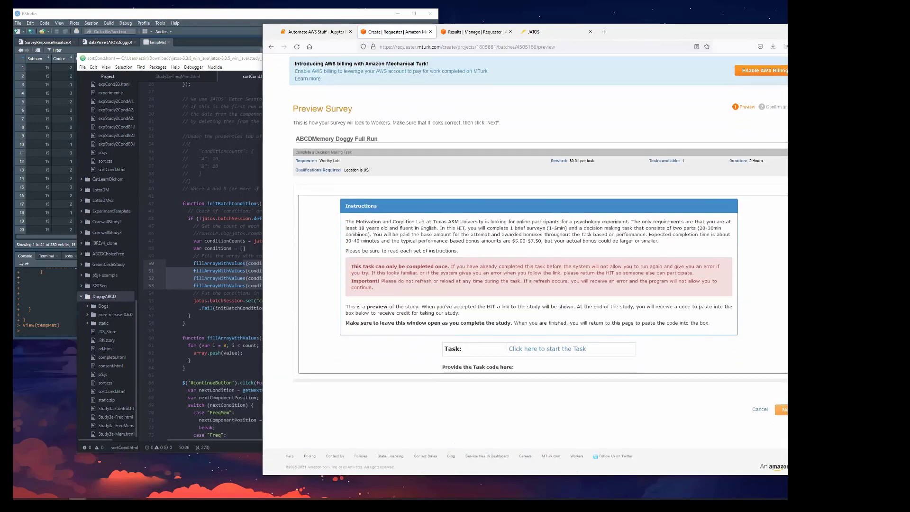
click(782, 409)
scroll(561, 341, down, 2)
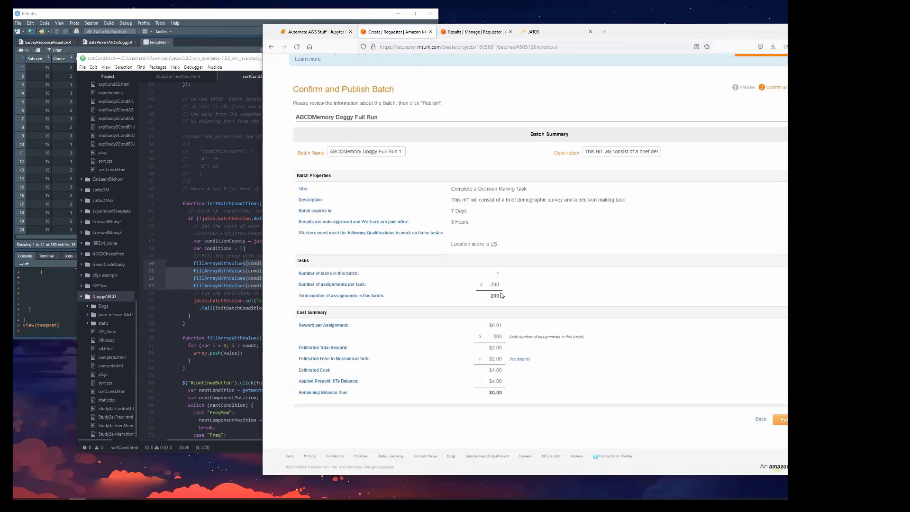
Review the batch's total assignments, expiry, auto-approval time and estimated cost.
drag(502, 296, 476, 300)
drag(469, 223, 453, 216)
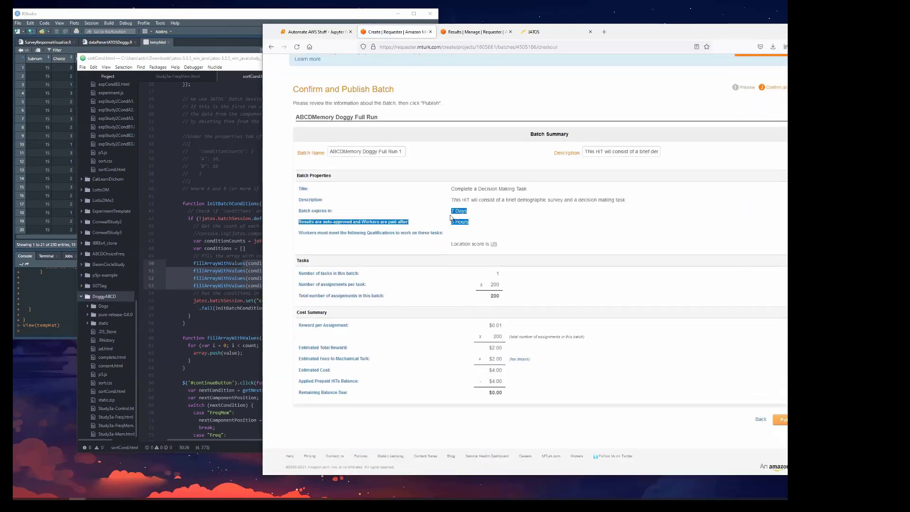
click(462, 211)
triple_click(462, 210)
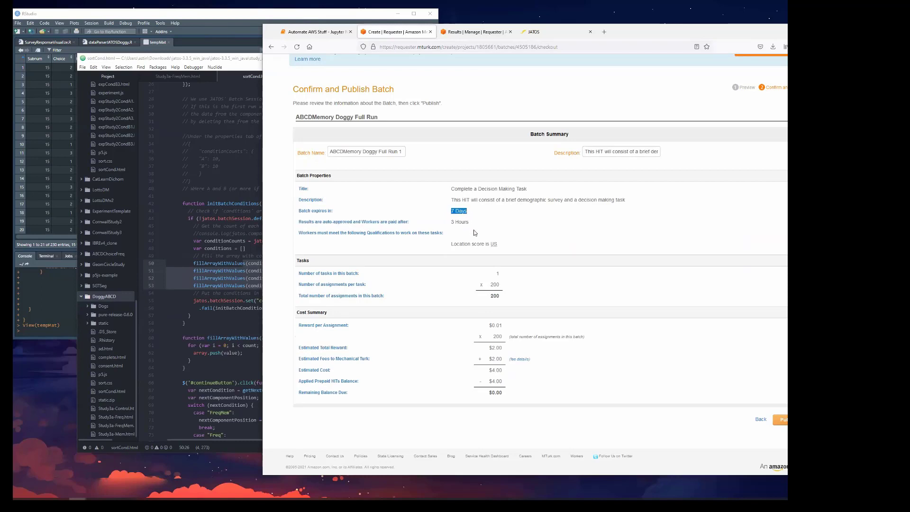
drag(469, 223, 450, 222)
drag(503, 371, 489, 371)
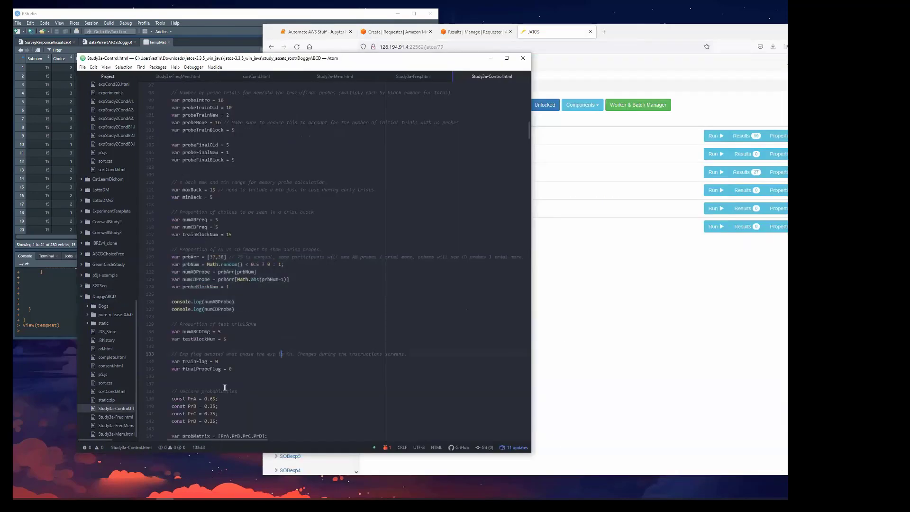
Examine Study3a-Control.html in Atom and highlight its opening code from the html tag through the script tag.
scroll(232, 357, down, 10)
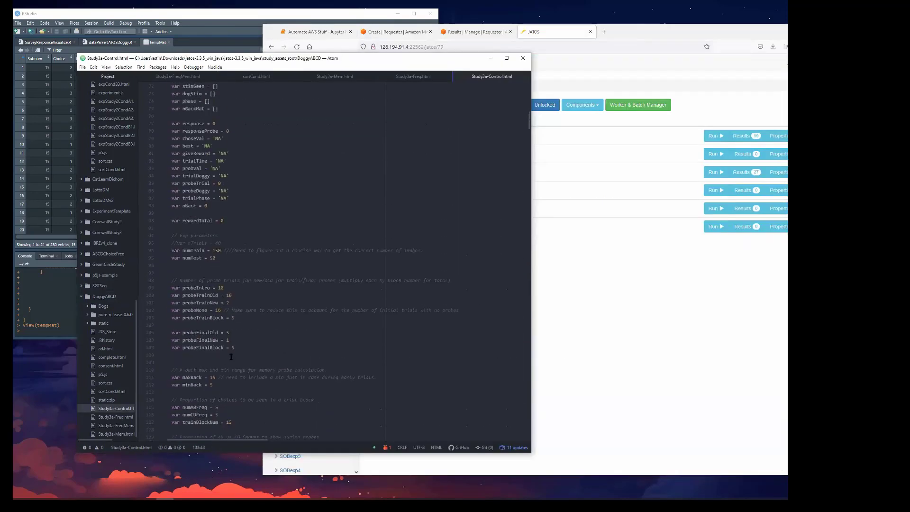
scroll(231, 357, up, 15)
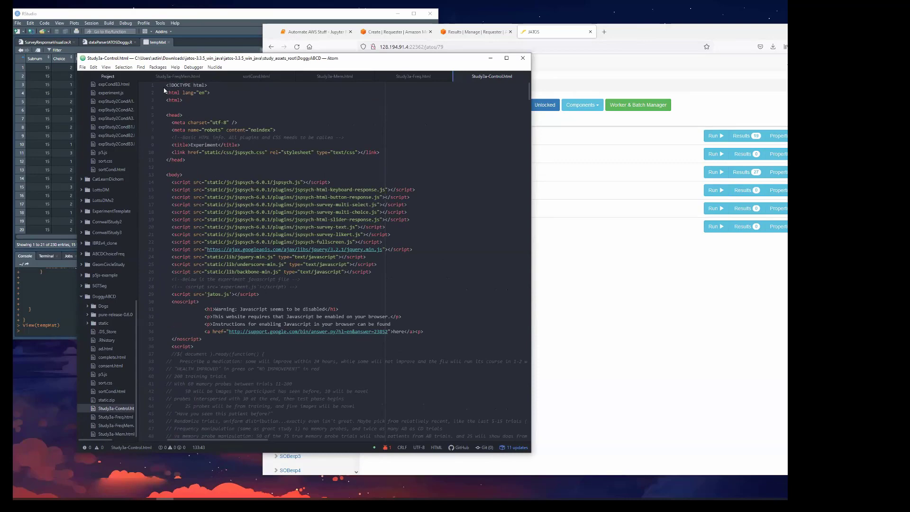
drag(164, 92, 290, 343)
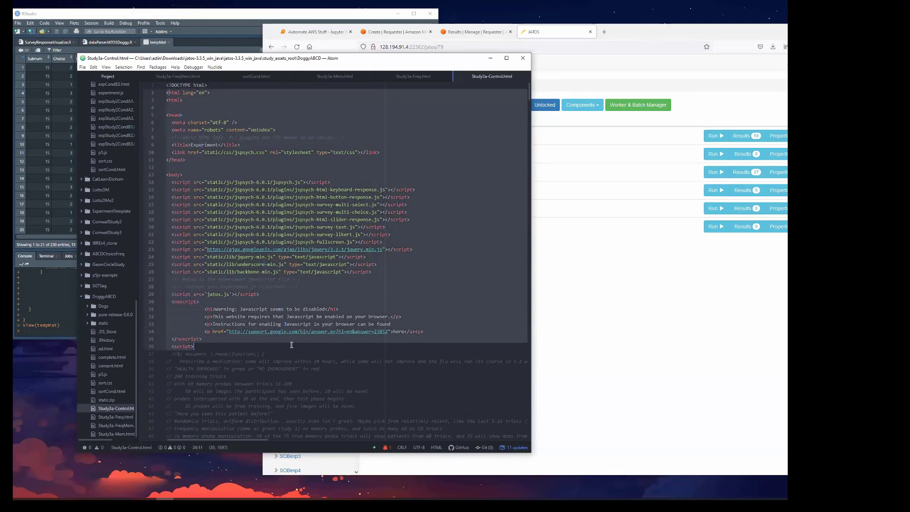
Highlight the opening script tag and the disabled-JavaScript warning text in the noscript block of Study3a-Control.html.
scroll(294, 327, down, 1)
scroll(292, 285, down, 8)
drag(201, 161, 166, 161)
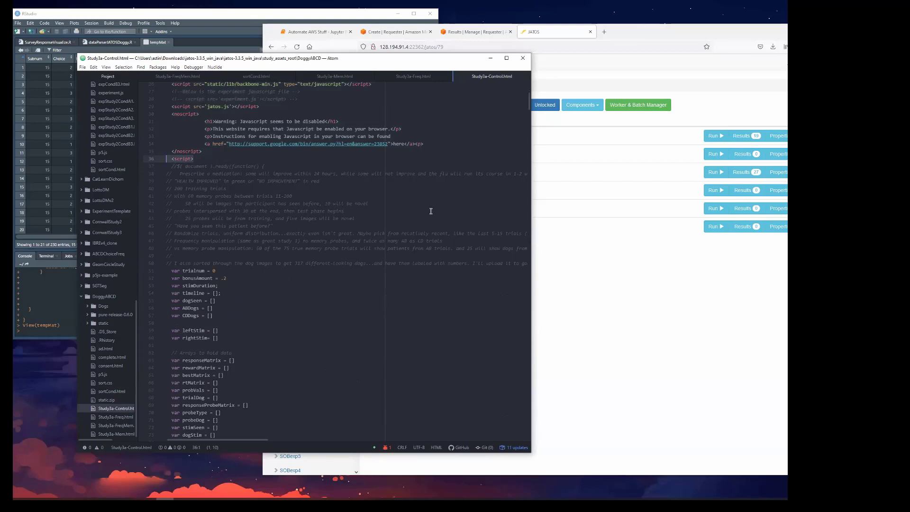
click(505, 134)
click(215, 153)
drag(326, 122, 232, 121)
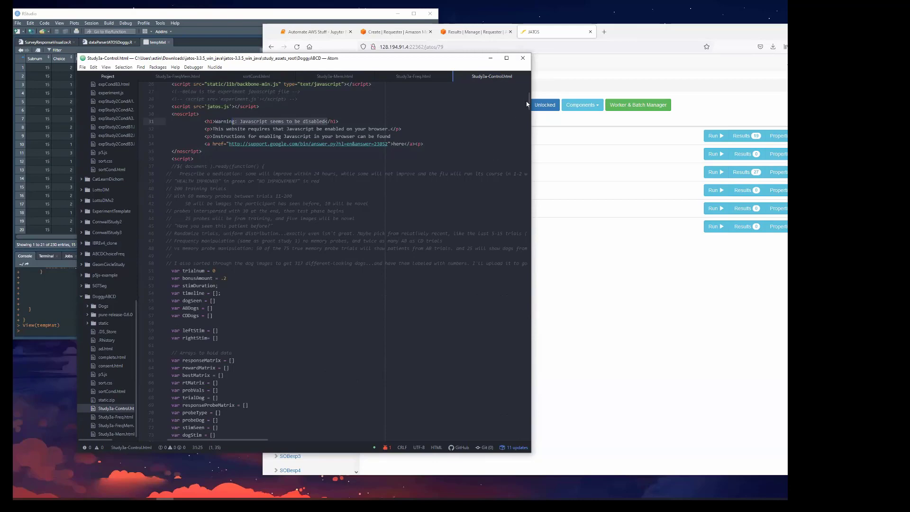
Find the on_finish function near the end of Study3a-Control.html and highlight the whole dataMat object.
drag(529, 98, 524, 399)
scroll(242, 226, up, 1)
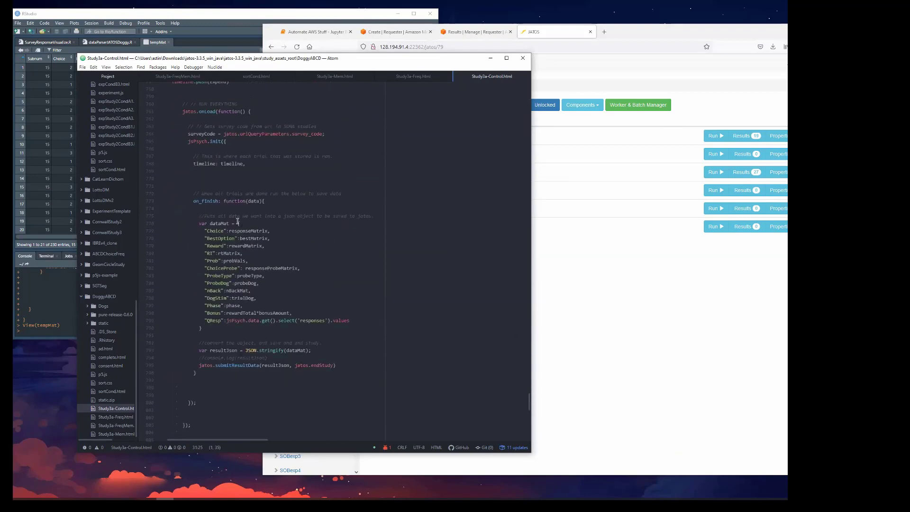
drag(198, 221, 294, 330)
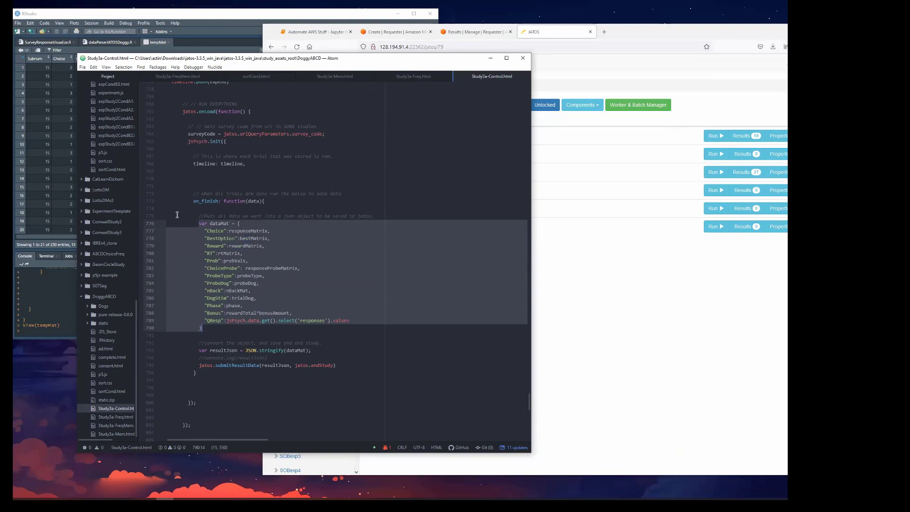
Highlight responseMatrix, the whole dataMat object and the JSON.stringify(dataMat) call in the on_finish function of Study3a-Control.html.
click(203, 214)
drag(268, 231, 229, 232)
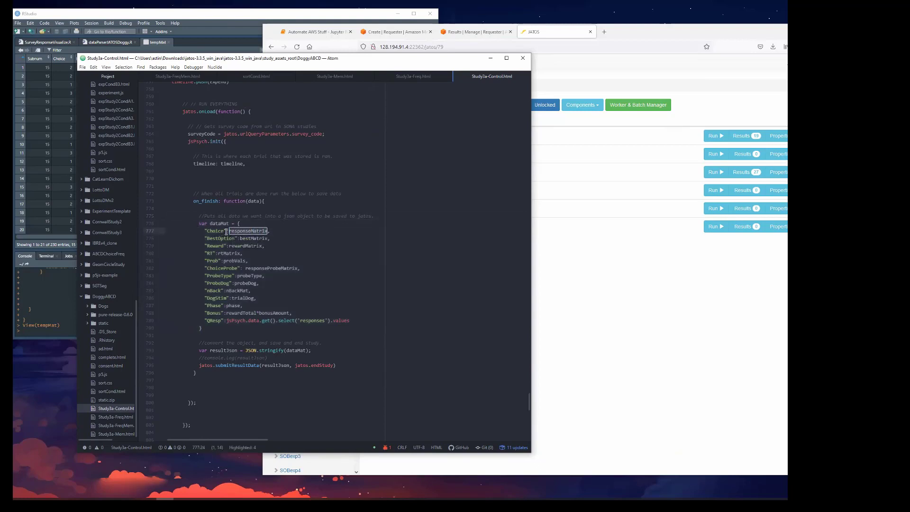
drag(213, 329, 199, 223)
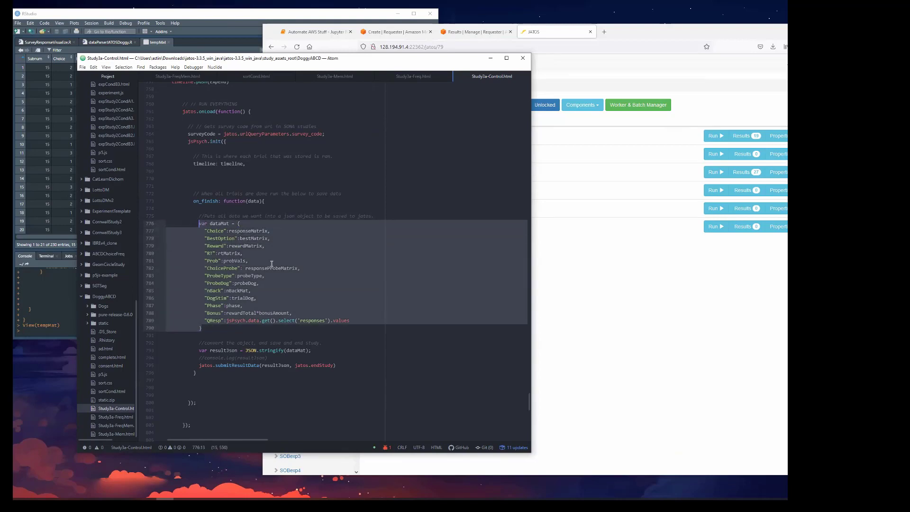
drag(311, 351, 246, 351)
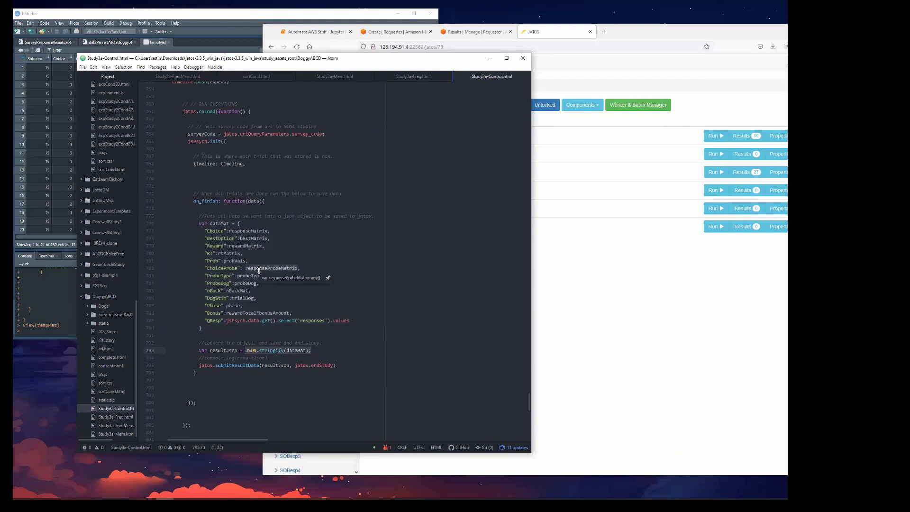
scroll(259, 270, up, 1)
scroll(259, 270, up, 1)
scroll(259, 270, down, 5)
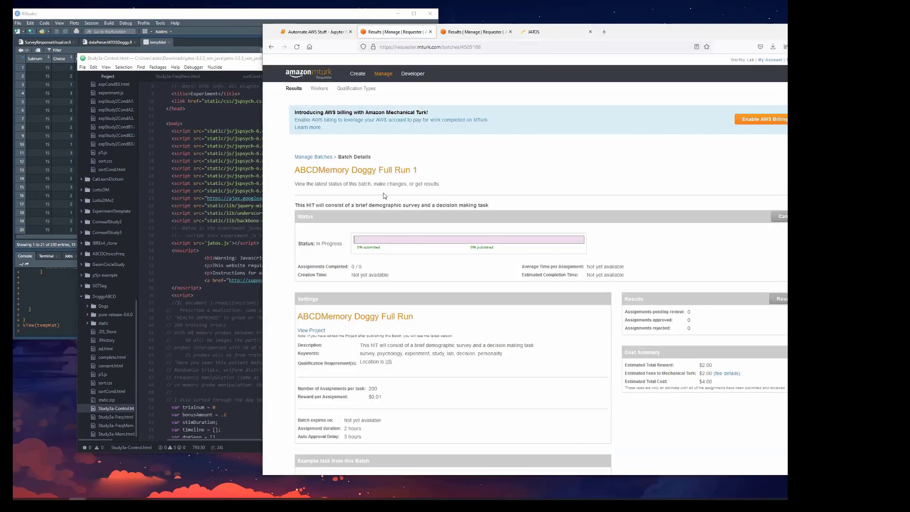
Switch to the MTurk requester site's batch overview and highlight the elapsed time of the ABCDMemory Doggy Full Run 1 batch.
click(383, 74)
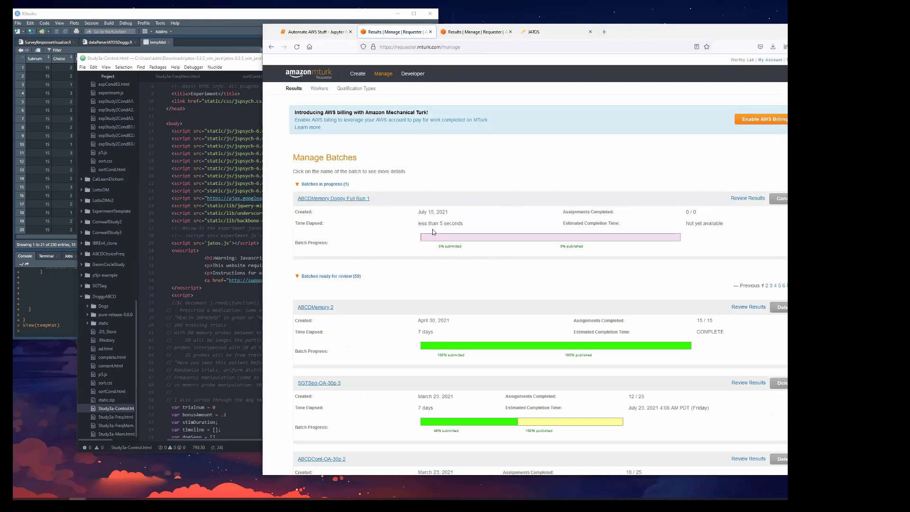
drag(419, 223, 549, 229)
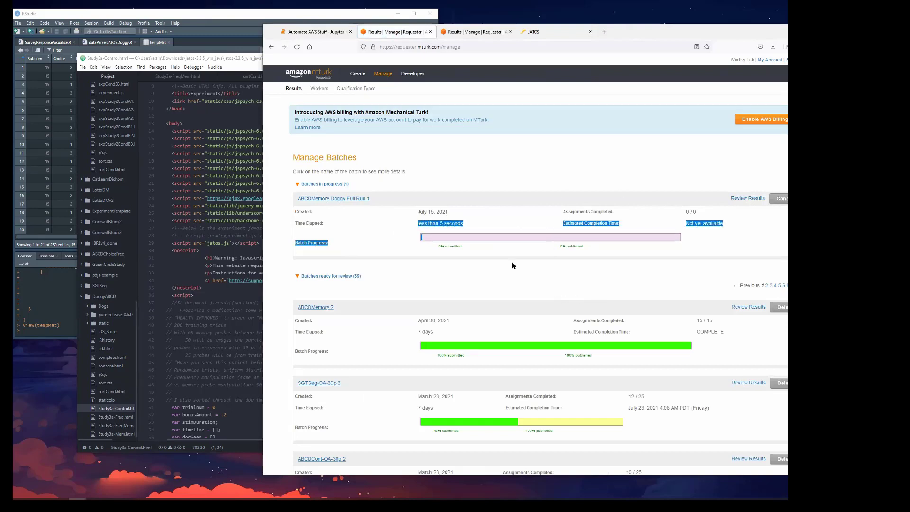
click(472, 247)
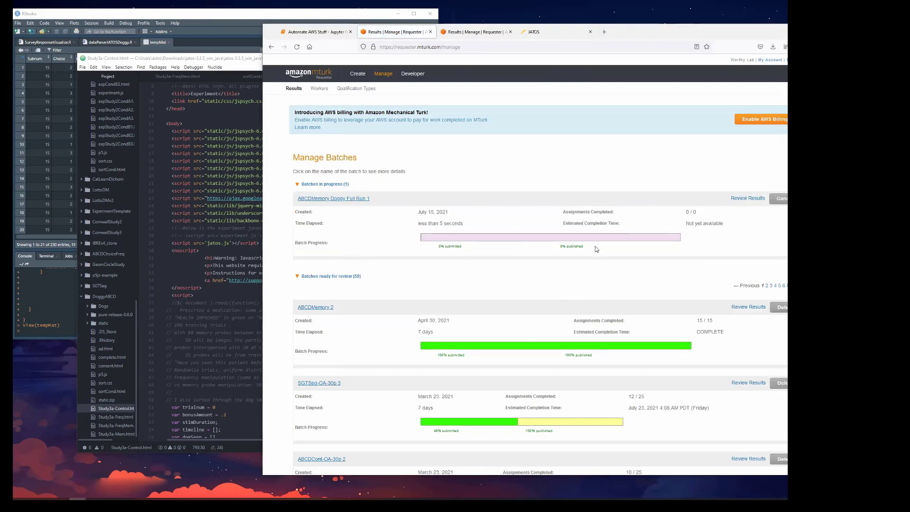
Review the batch details of ABCDMemory Doggy Full Run 1, including its settings and example task.
click(346, 199)
scroll(522, 285, down, 5)
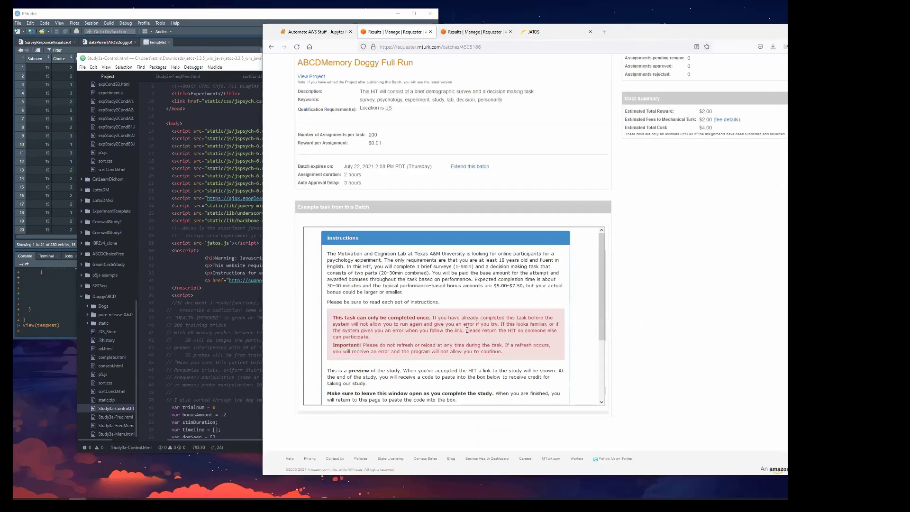
scroll(701, 316, up, 4)
scroll(700, 316, up, 3)
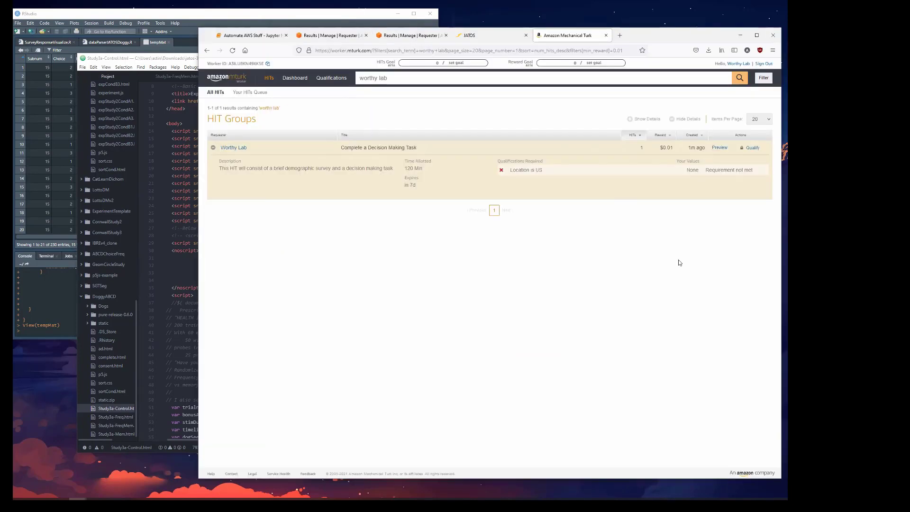
Close the MTurk worker page and display all result entries of the MTurk Run Doggy 200p batch in JATOS.
click(606, 35)
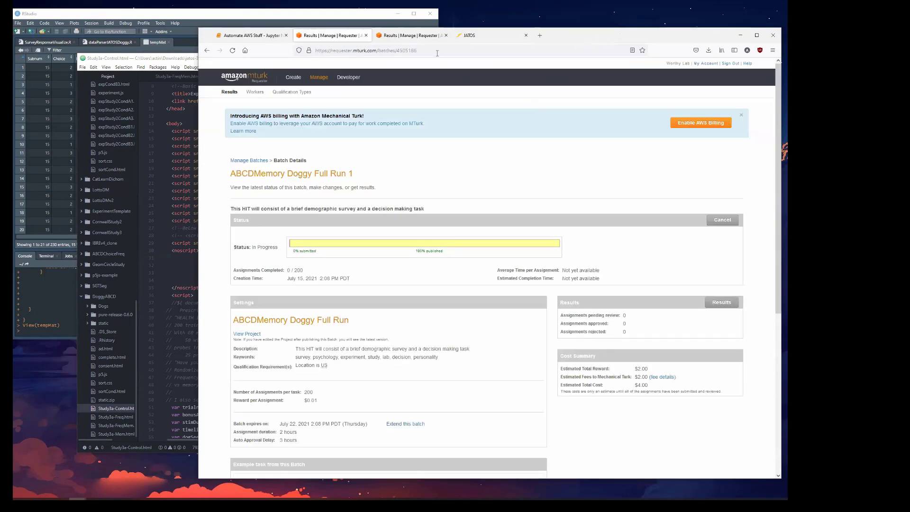
click(479, 37)
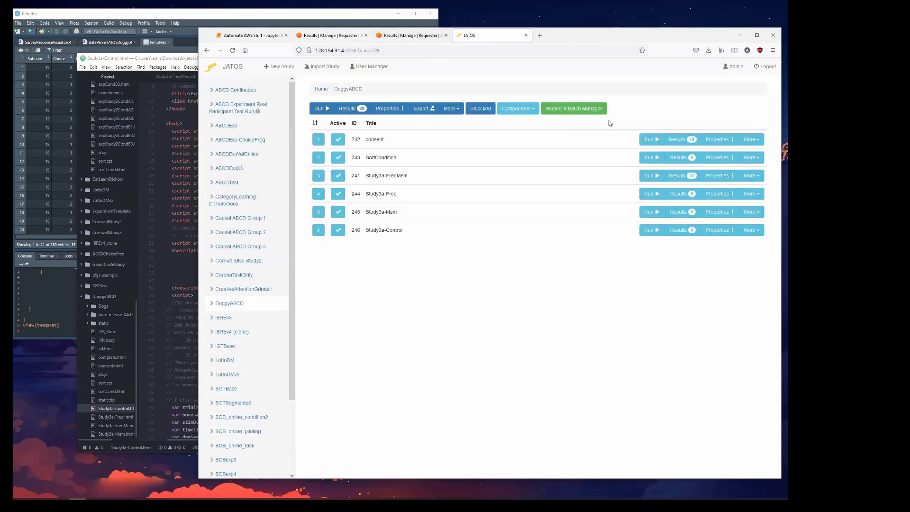
click(567, 117)
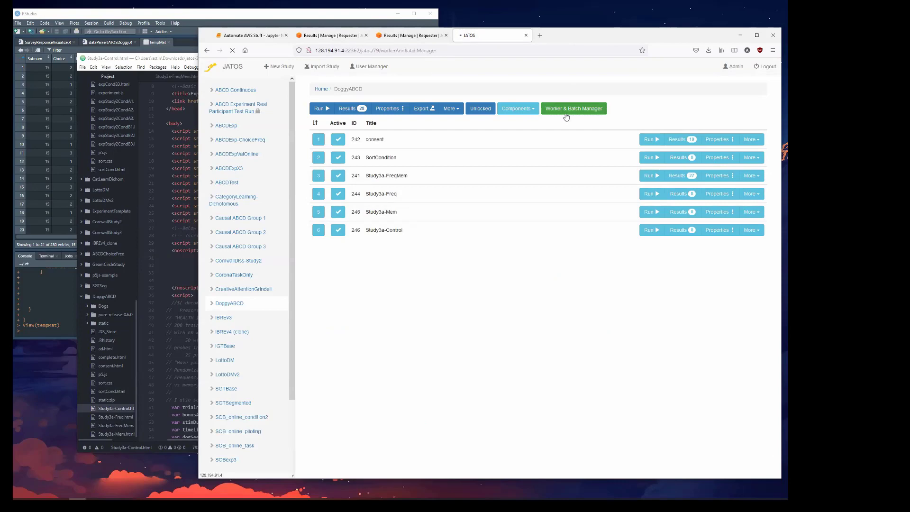
click(678, 195)
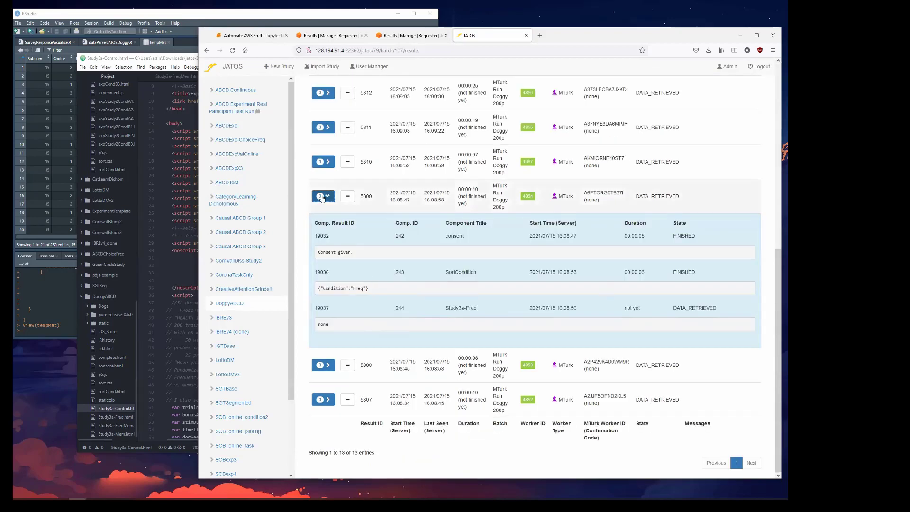
click(324, 197)
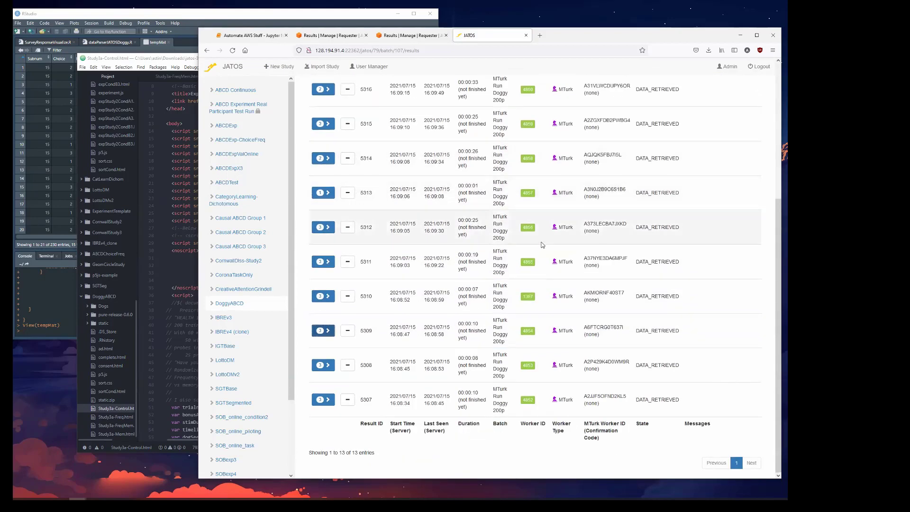
Expand result 5307, highlight its consent, SortCondition and Study3a-Control component data, and collapse it again.
click(323, 400)
scroll(427, 307, down, 2)
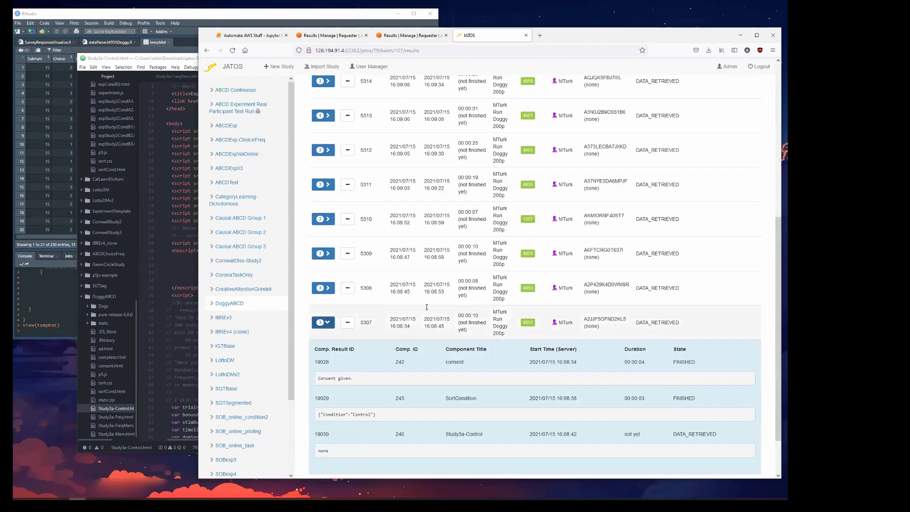
scroll(426, 307, down, 2)
drag(365, 325, 317, 326)
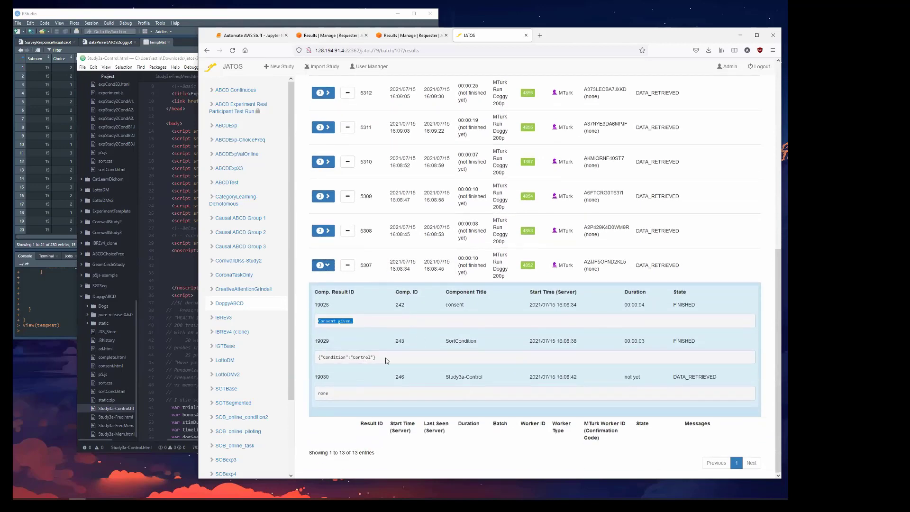
drag(386, 361, 310, 363)
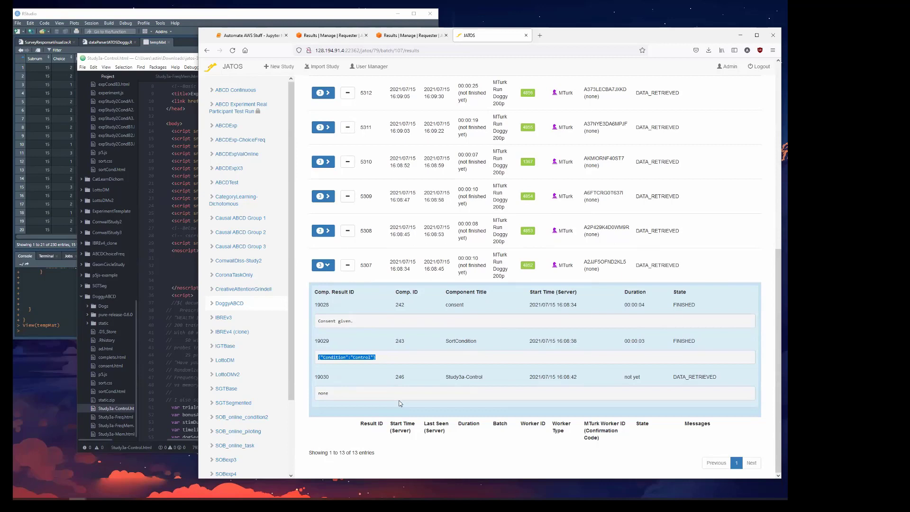
drag(394, 401, 312, 394)
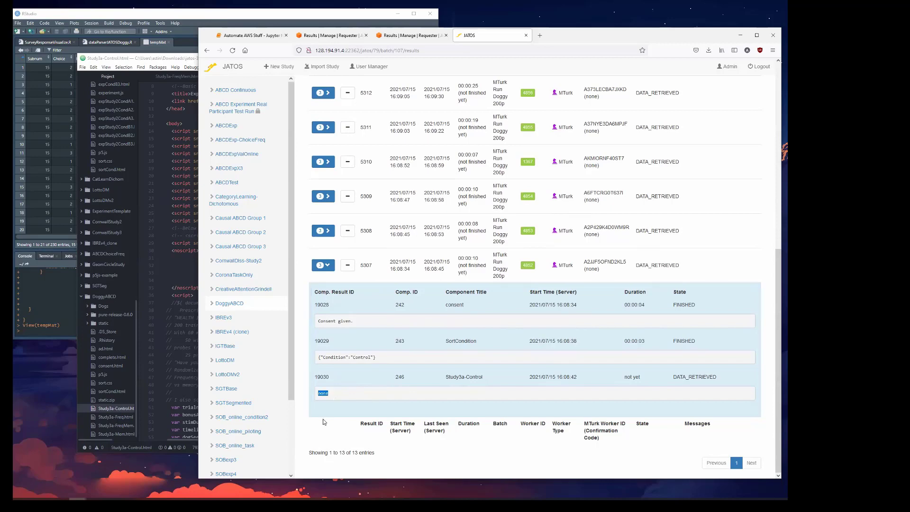
click(324, 265)
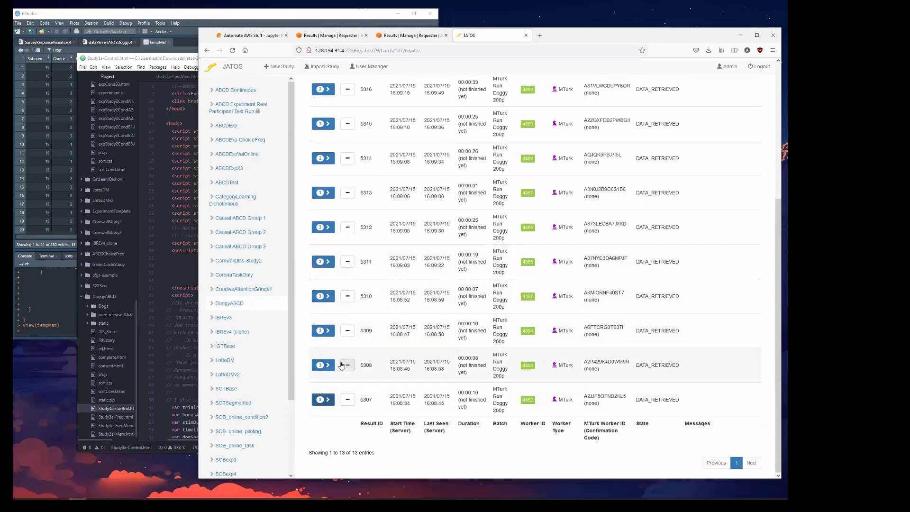
scroll(341, 366, up, 2)
scroll(576, 335, up, 2)
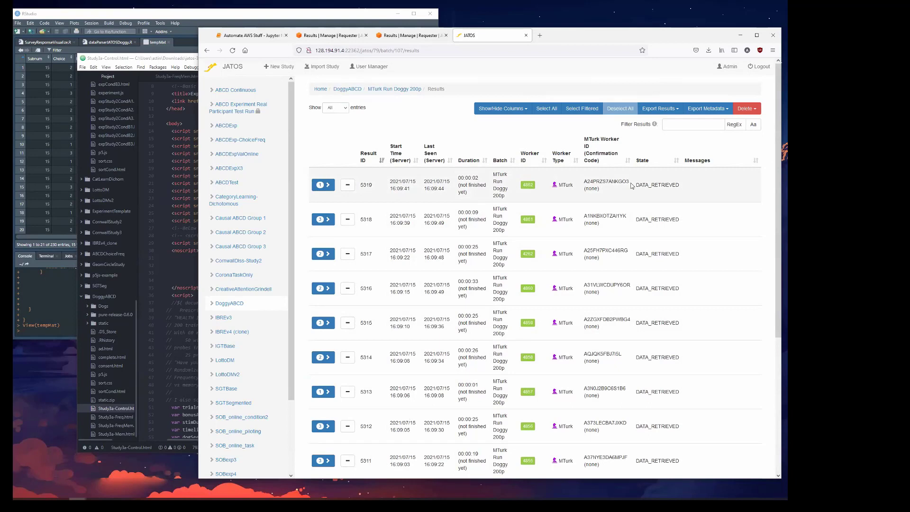
Highlight the newest result's MTurk worker ID and state, and look through the batch's full results list.
drag(630, 181, 584, 182)
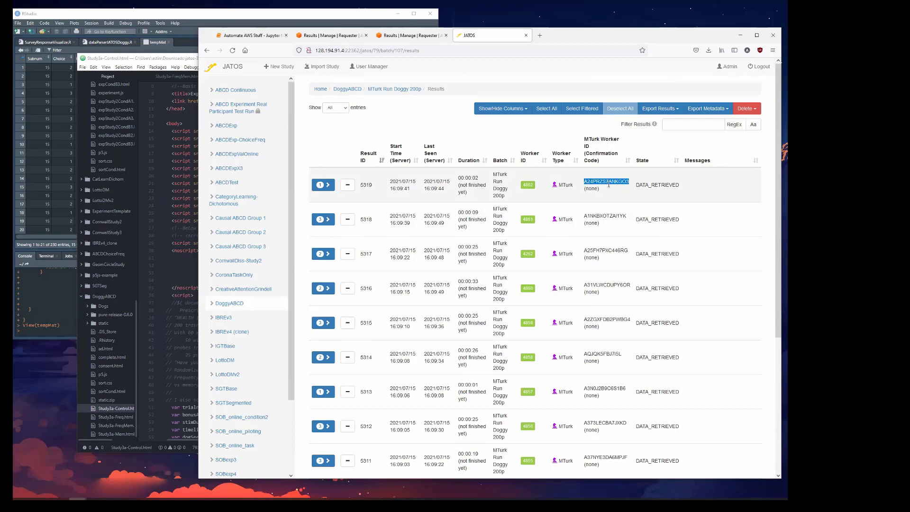
scroll(609, 185, down, 5)
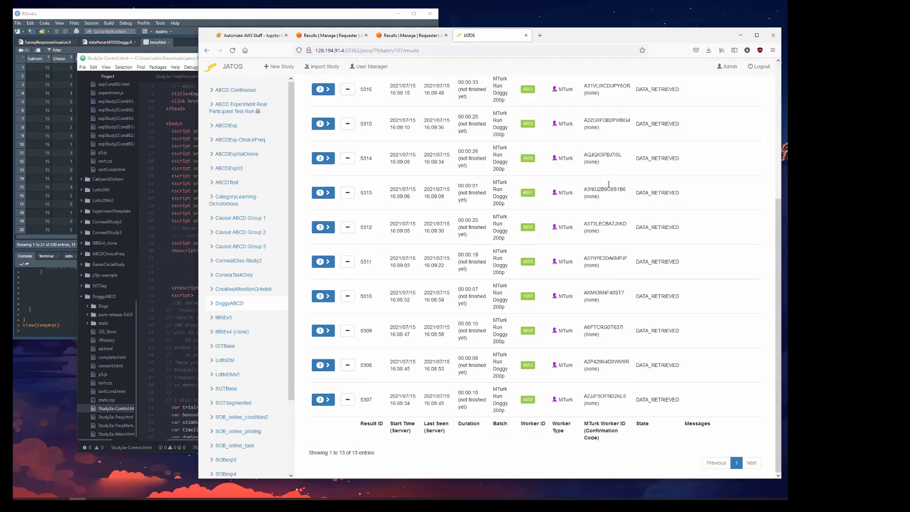
scroll(608, 184, up, 5)
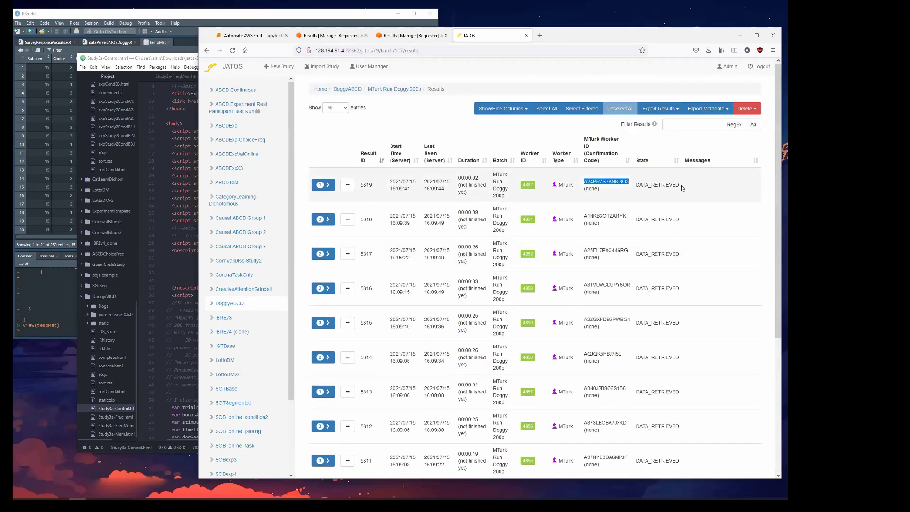
drag(682, 185, 636, 187)
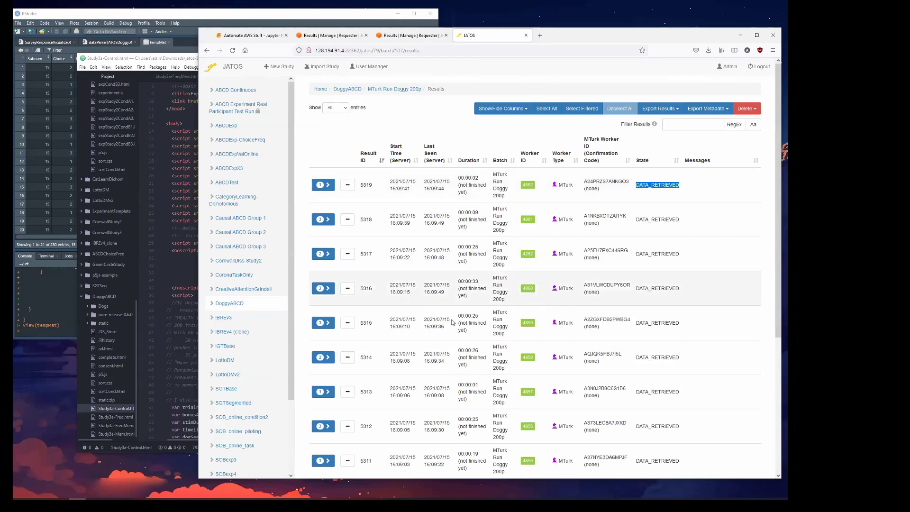
scroll(479, 397, down, 5)
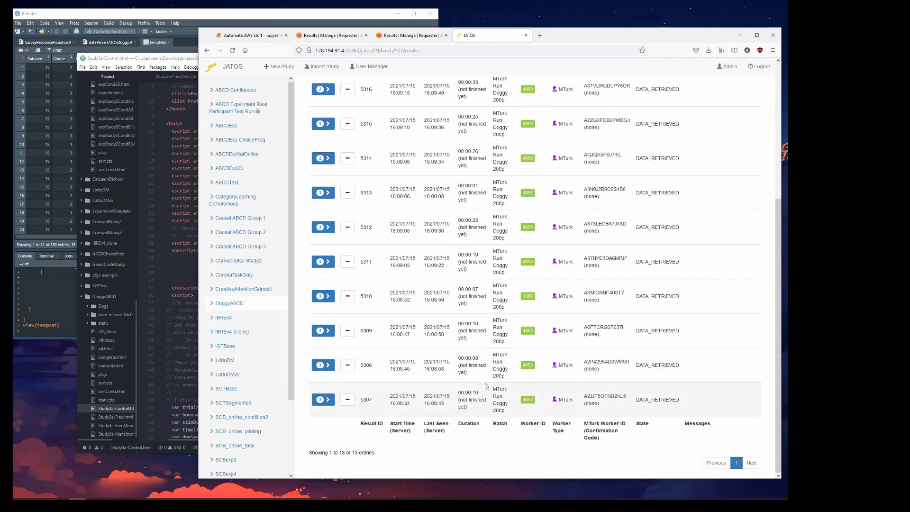
scroll(476, 388, up, 1)
scroll(476, 388, up, 4)
scroll(475, 387, down, 5)
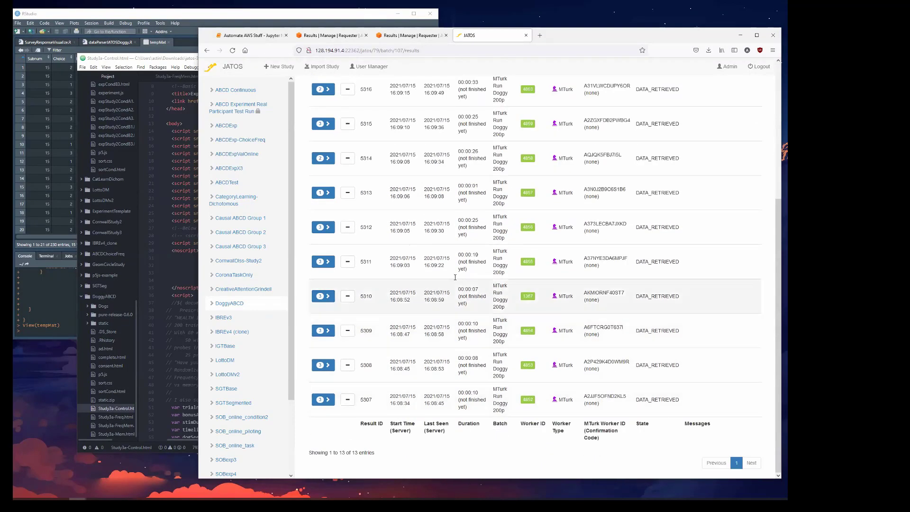
scroll(456, 277, up, 5)
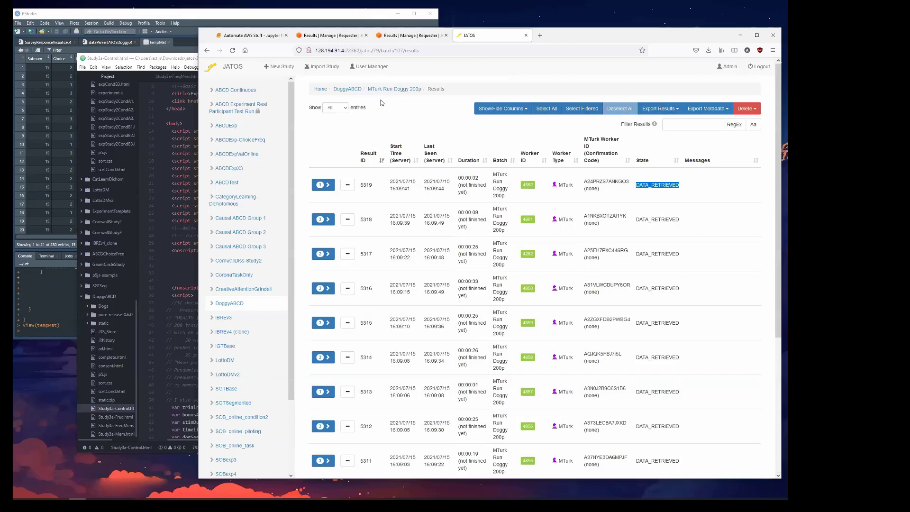
Return to the Worker & Batch Manager, highlight the MTurk Run Doggy 200p batch name and reopen that batch's results.
click(400, 90)
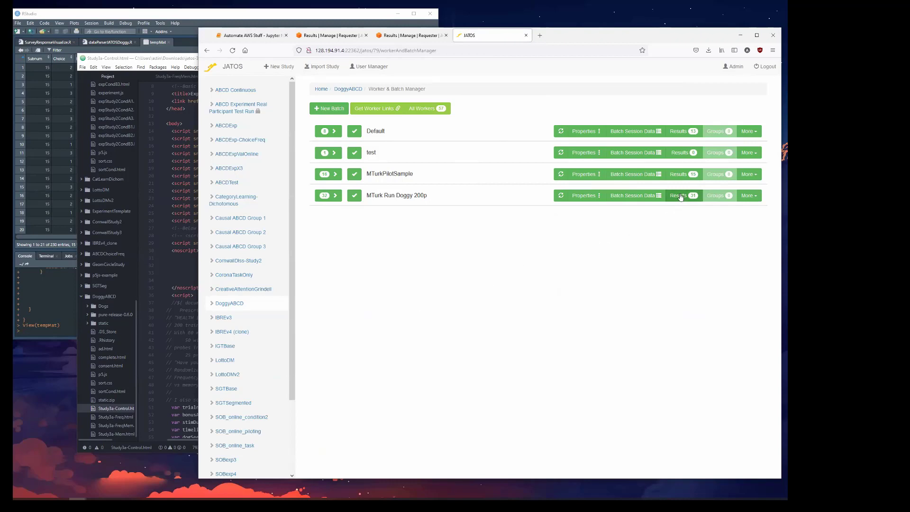
drag(439, 197, 372, 199)
click(334, 197)
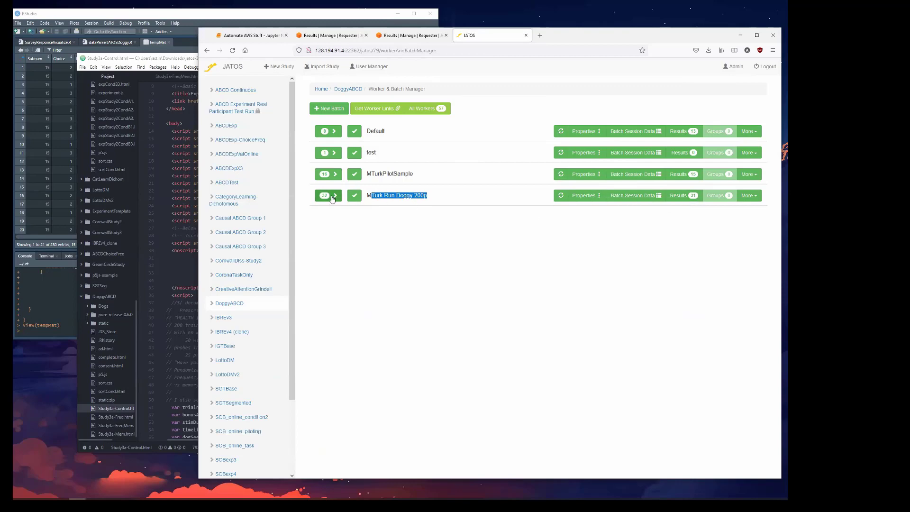
click(332, 197)
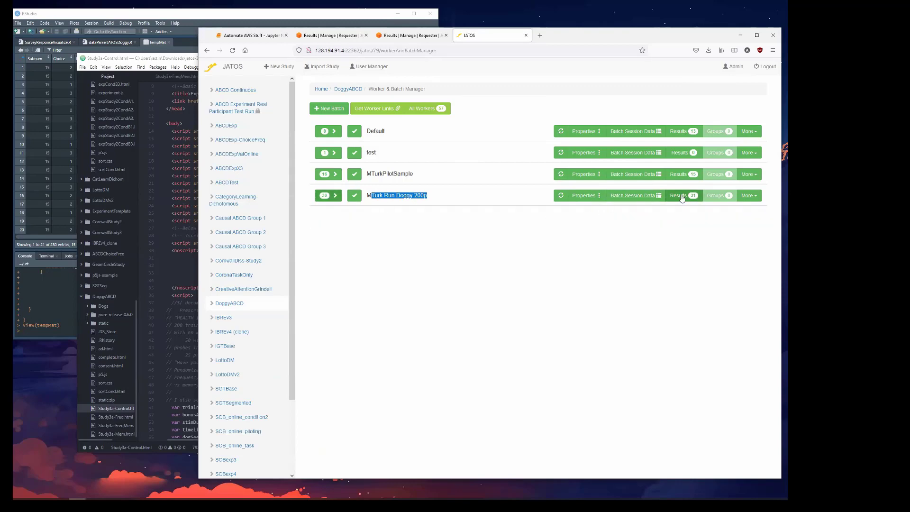
click(679, 196)
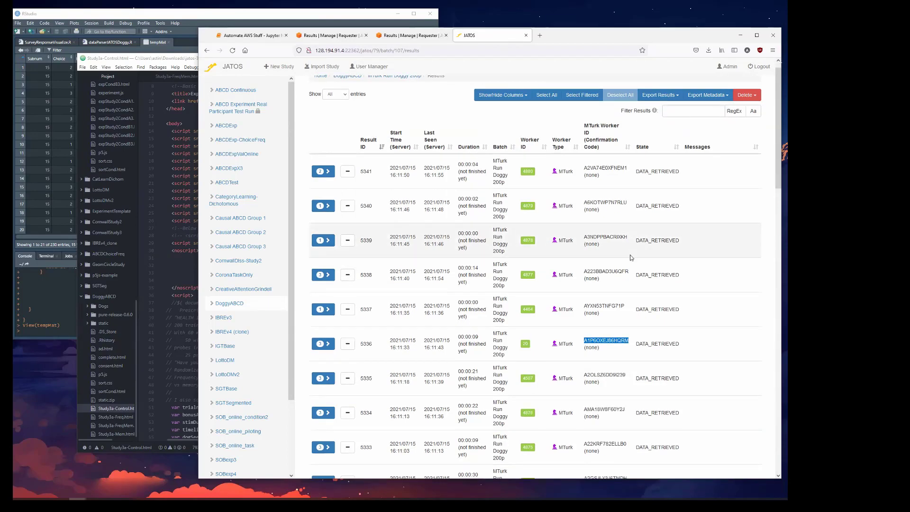
scroll(632, 258, up, 1)
Examine the conditions list in the MTurk Run Doggy 200p batch's session data and close it without saving.
click(409, 90)
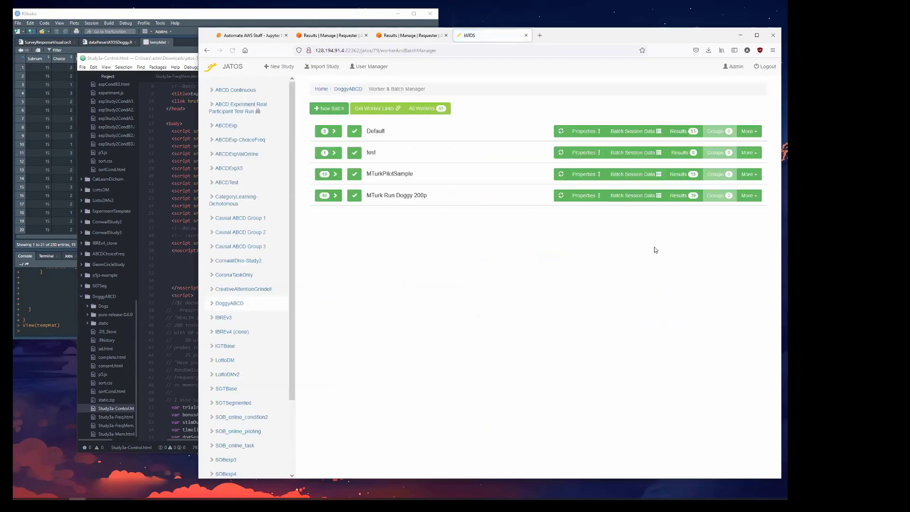
click(644, 196)
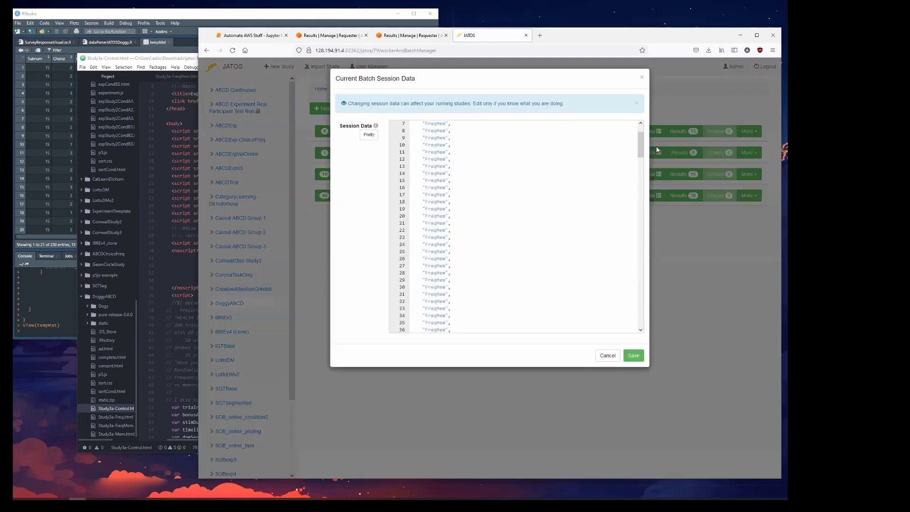
mouse_move(641, 137)
mouse_down()
mouse_move(651, 319)
mouse_move(650, 126)
mouse_up()
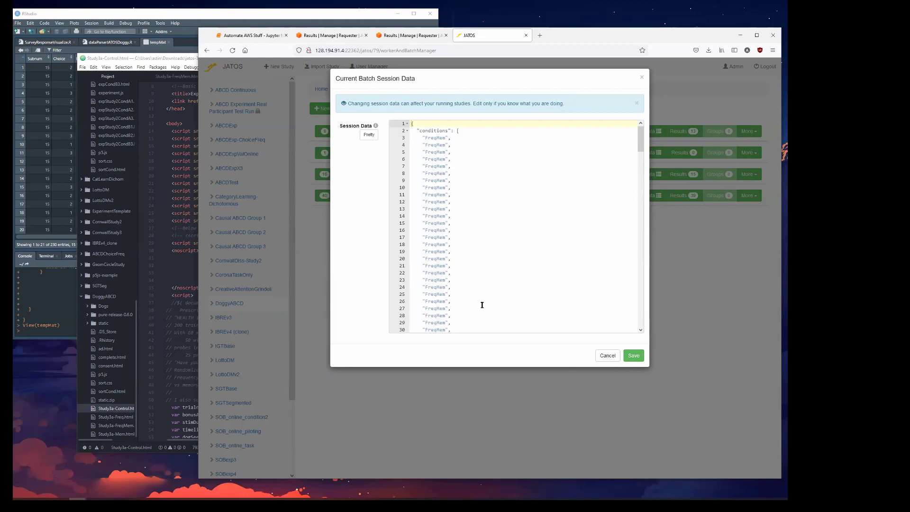
click(618, 359)
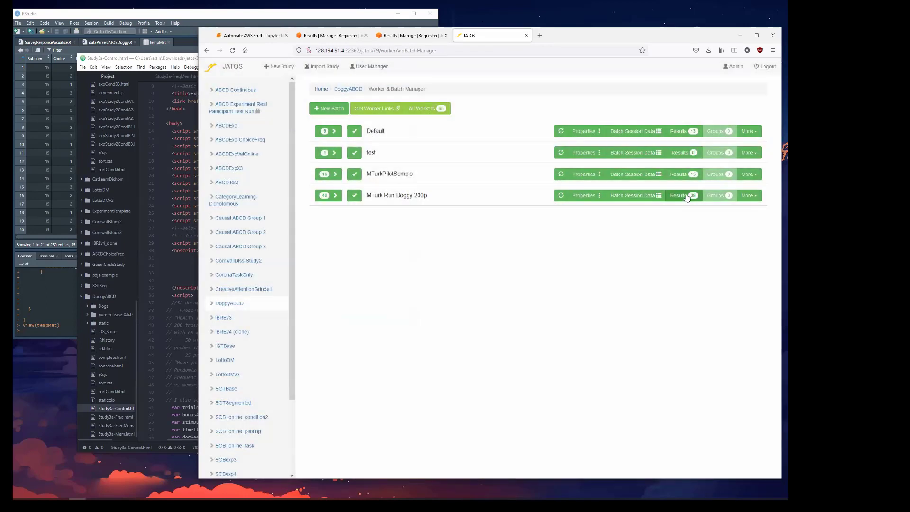
Open the MTurk Run Doggy 200p batch's results and look through the list of participant entries.
click(687, 197)
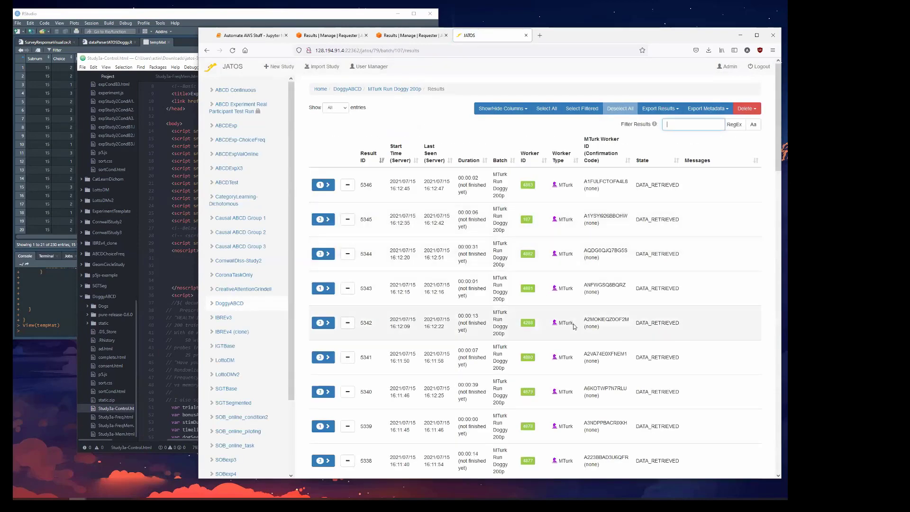
scroll(574, 327, down, 8)
scroll(574, 326, down, 12)
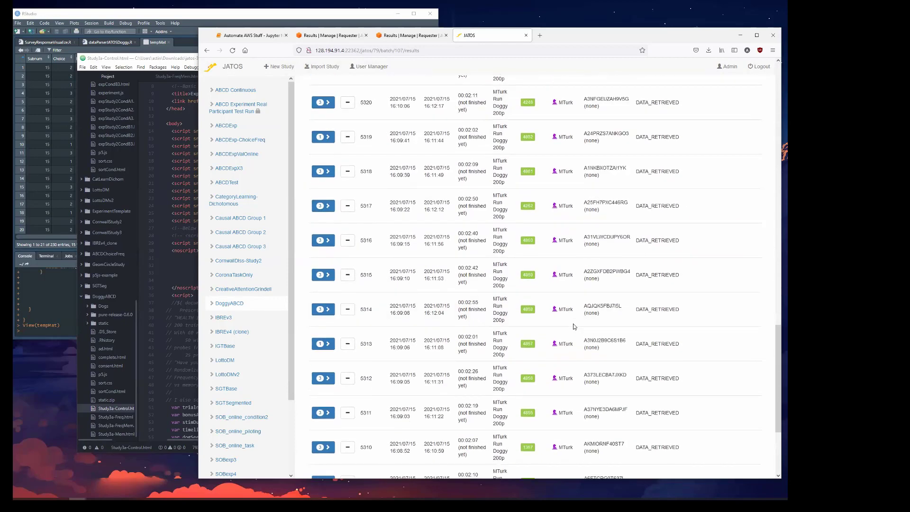
scroll(574, 327, up, 13)
scroll(580, 307, up, 8)
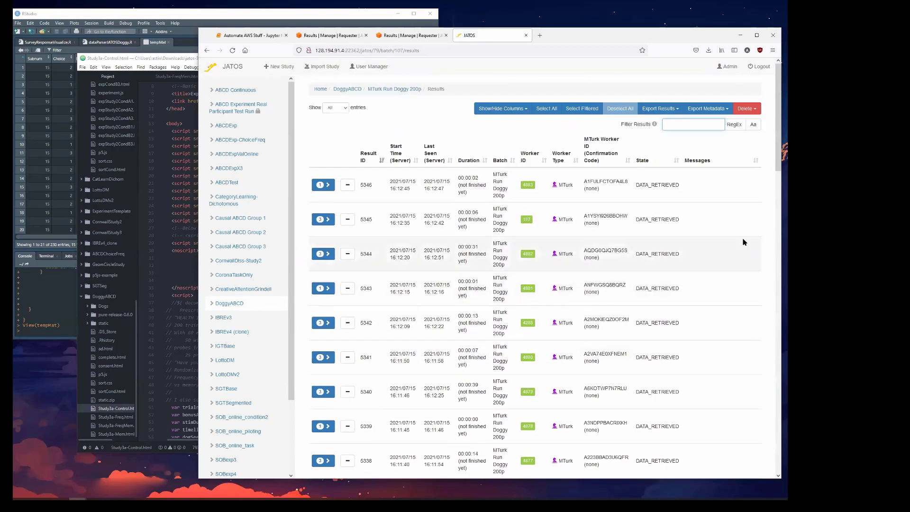
Switch to RStudio, move its window over the browser and enlarge it to show more of the tempMat table.
click(193, 20)
drag(193, 18, 372, 36)
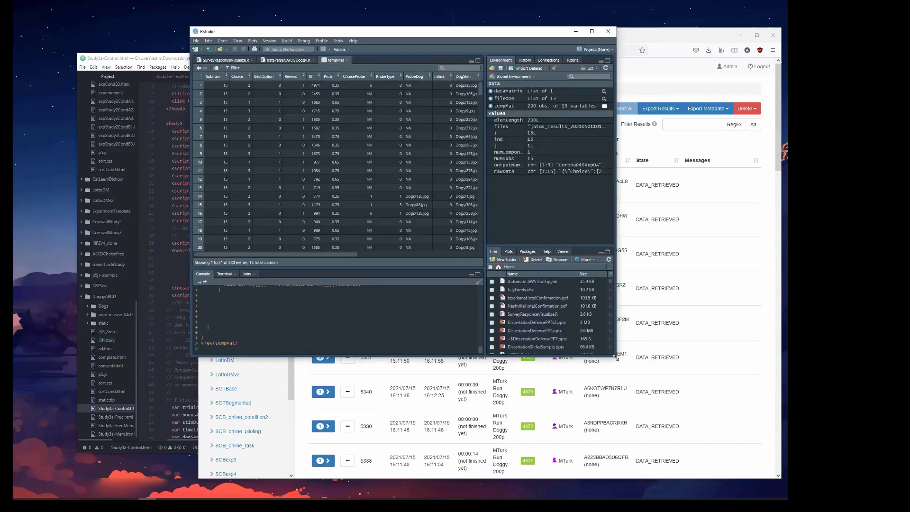
drag(617, 357, 787, 474)
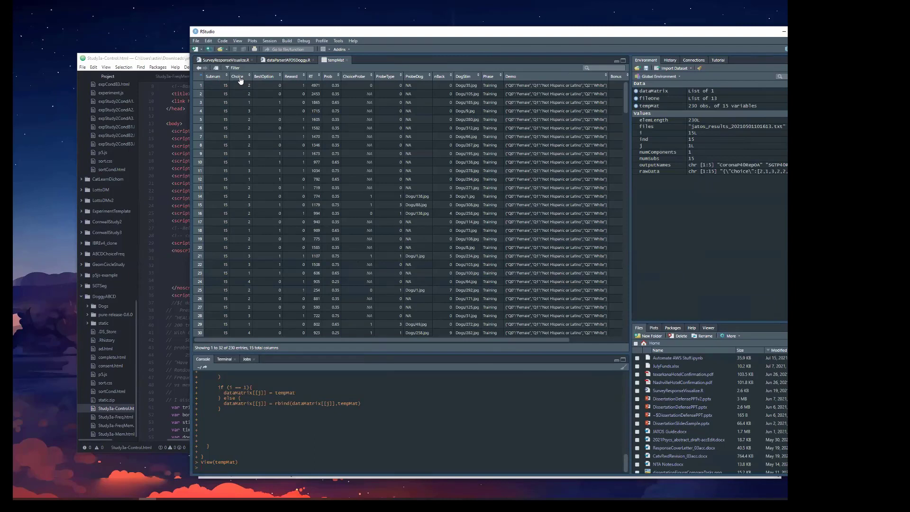
Examine the tempMat columns from Subnum and Choice across to Bonus and MTurkID, and return to the first columns.
mouse_move(240, 81)
mouse_move(272, 77)
drag(516, 338, 619, 339)
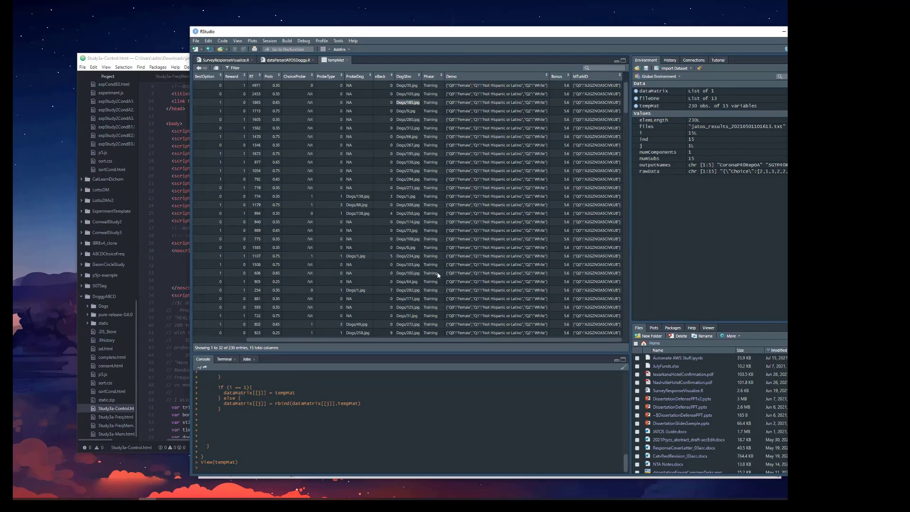
drag(443, 339, 347, 339)
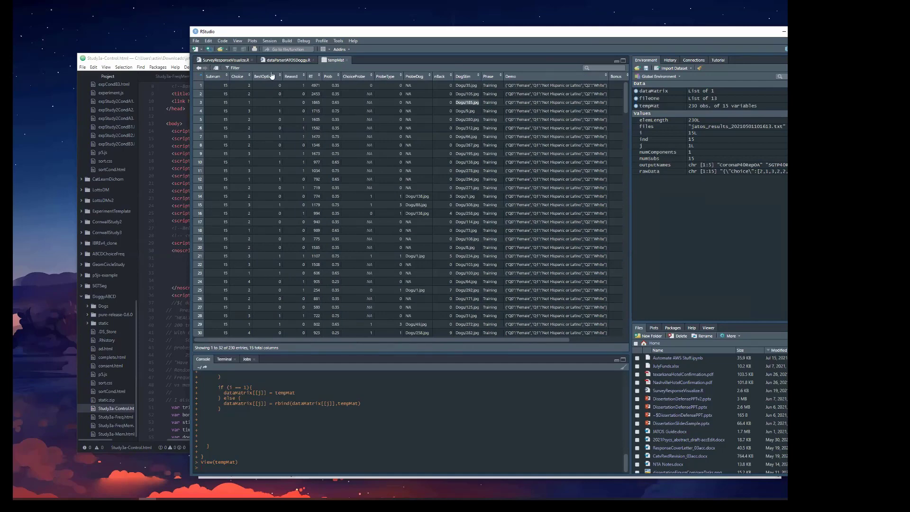
Open the dataParserJATOSDoggy.R script and highlight the tempMat data frame block with its Subnum, Demo, Bonus and MTurkID fields.
click(286, 61)
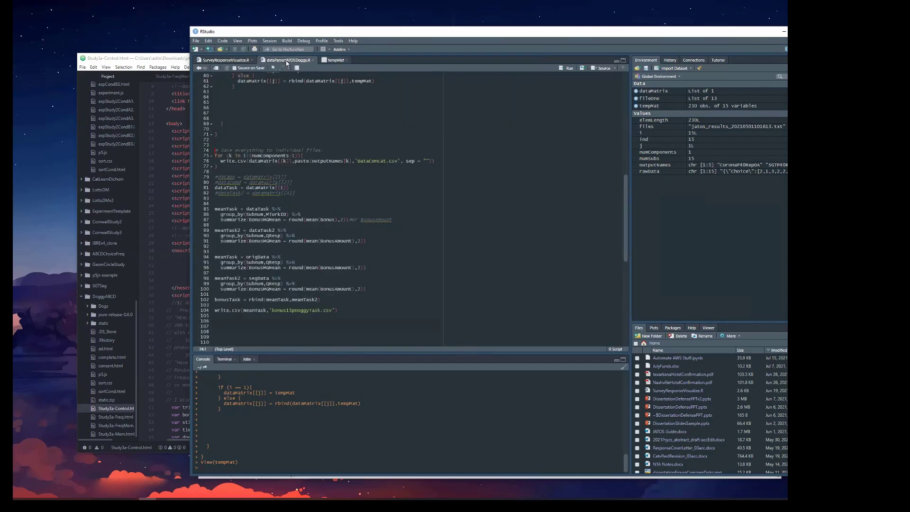
scroll(305, 122, up, 15)
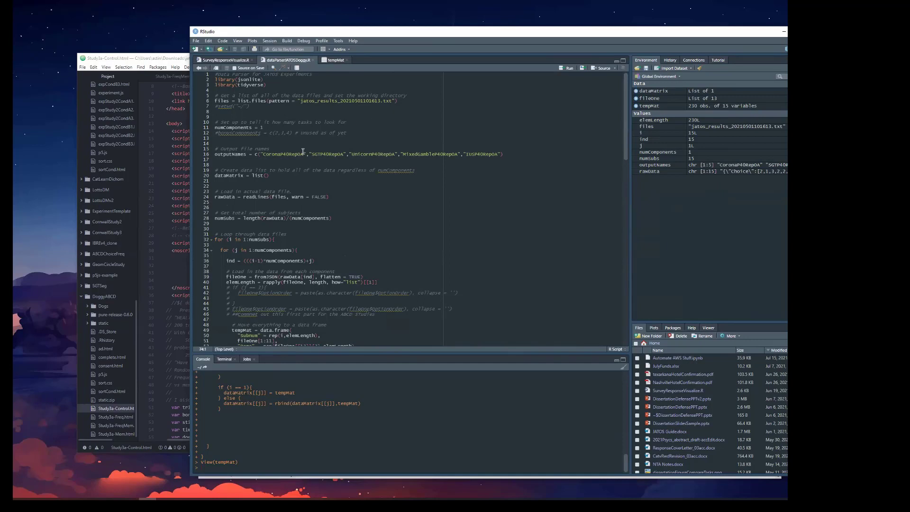
scroll(330, 290, down, 3)
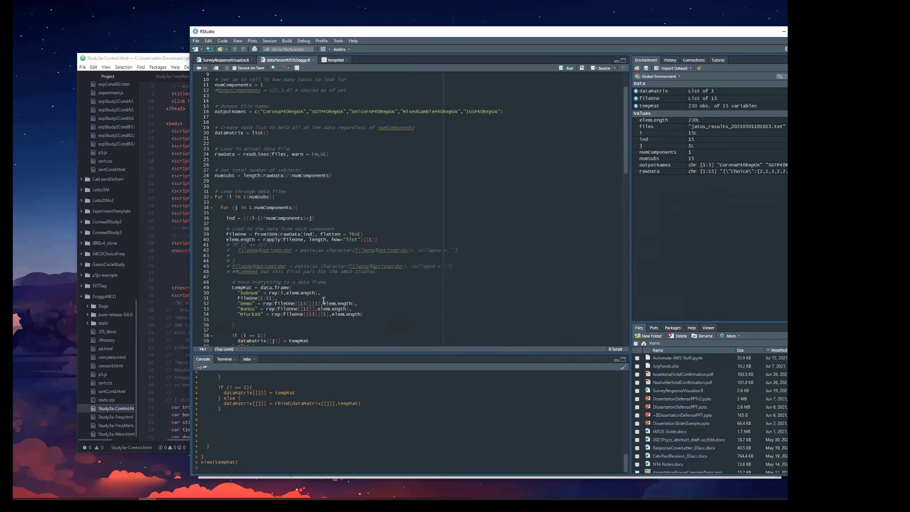
scroll(259, 306, down, 3)
click(249, 273)
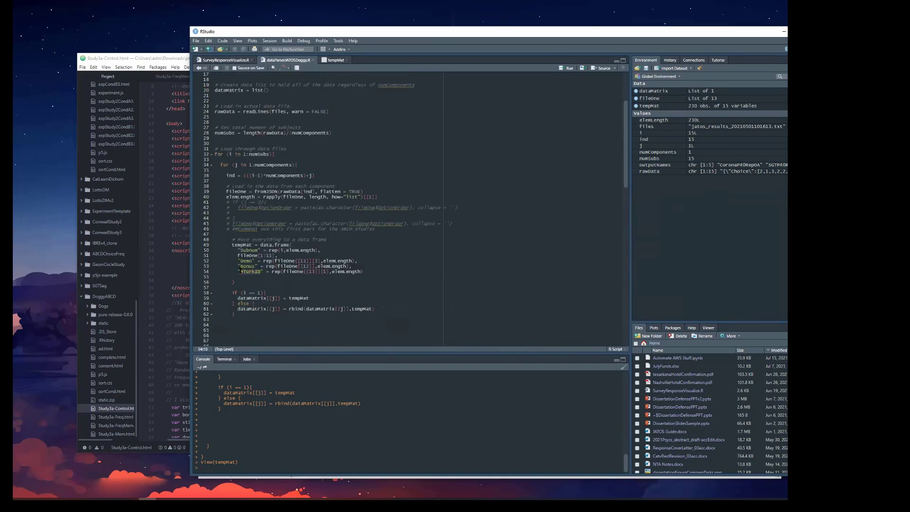
click(254, 267)
drag(263, 271, 238, 255)
drag(235, 282, 230, 244)
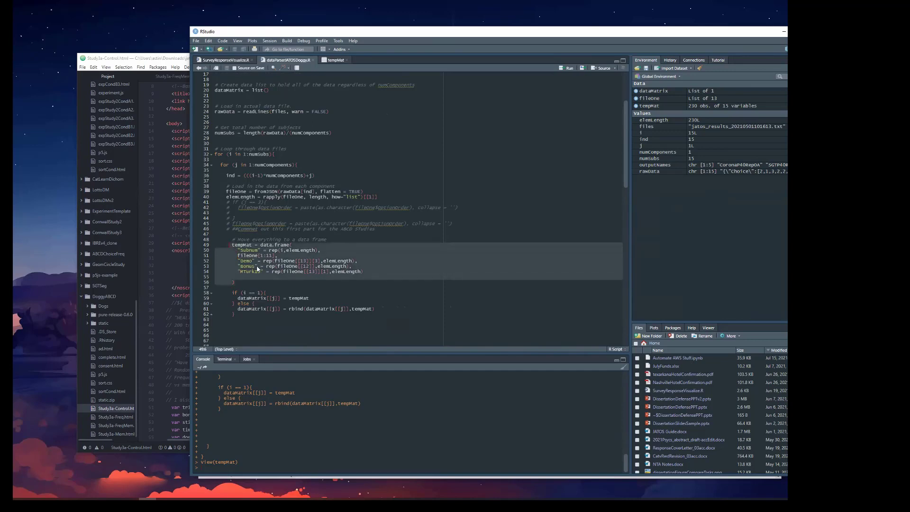
Highlight the parser's setup lines for files, dataMatrix, rawData and numSubs, including the numComponents divisor.
scroll(259, 265, up, 5)
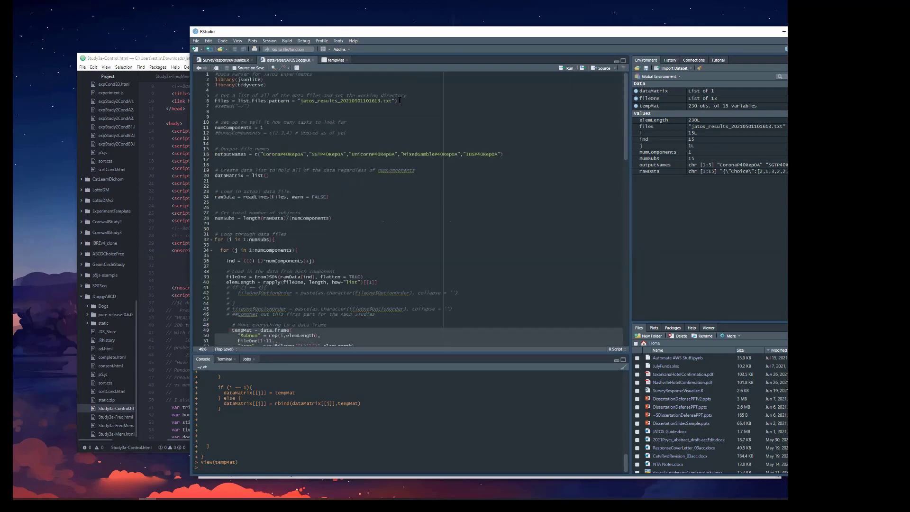
drag(399, 100, 209, 103)
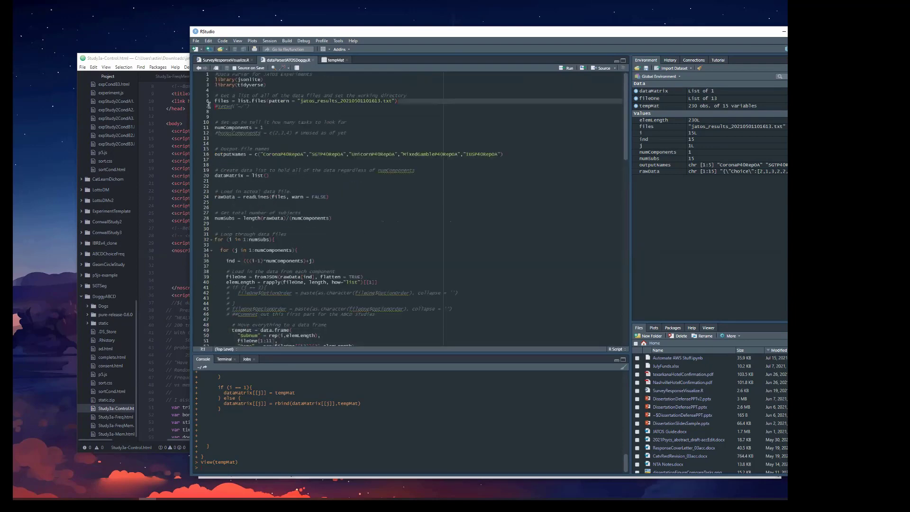
click(251, 176)
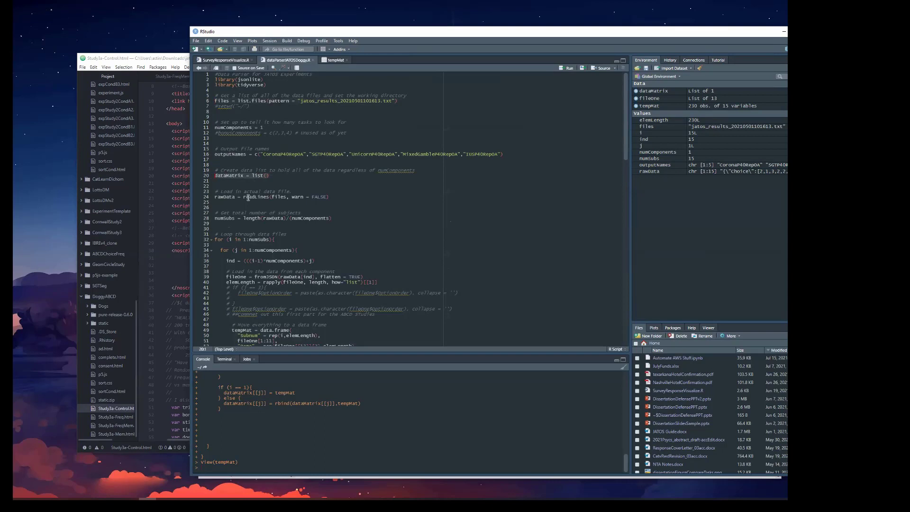
click(249, 197)
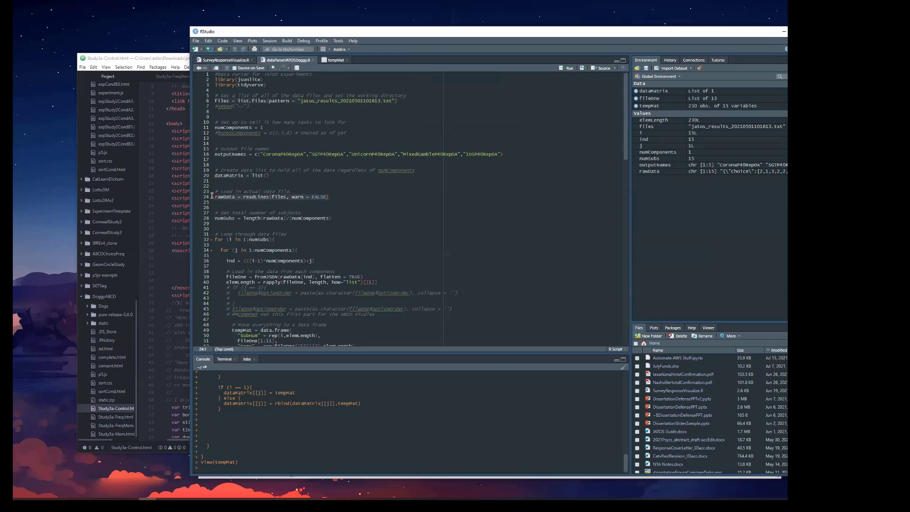
drag(332, 218, 211, 221)
click(292, 218)
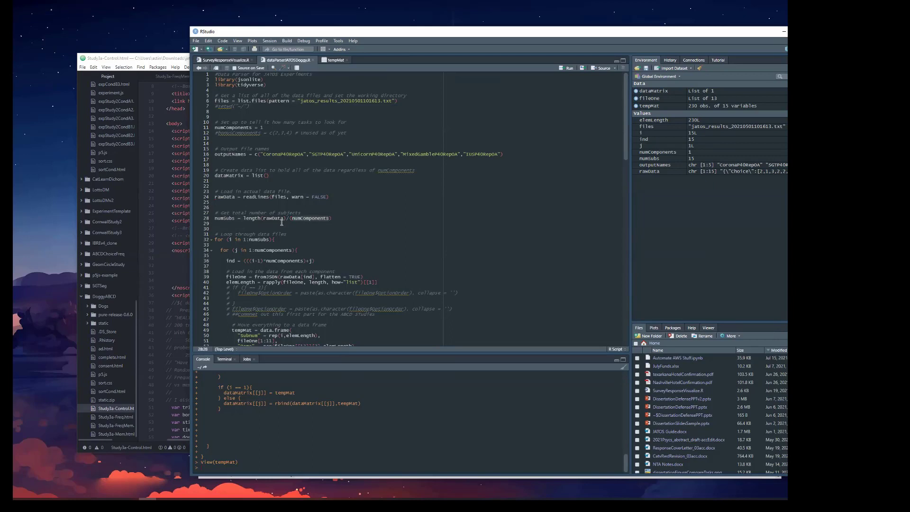
Highlight the tempMat data frame block, the if/else that appends it to dataMatrix, and the write.csv loop.
scroll(307, 230, down, 5)
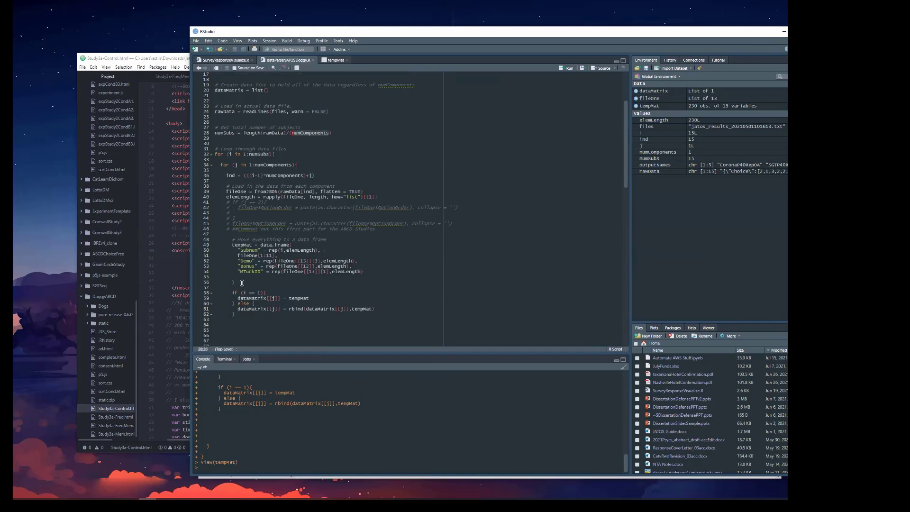
drag(235, 282, 232, 247)
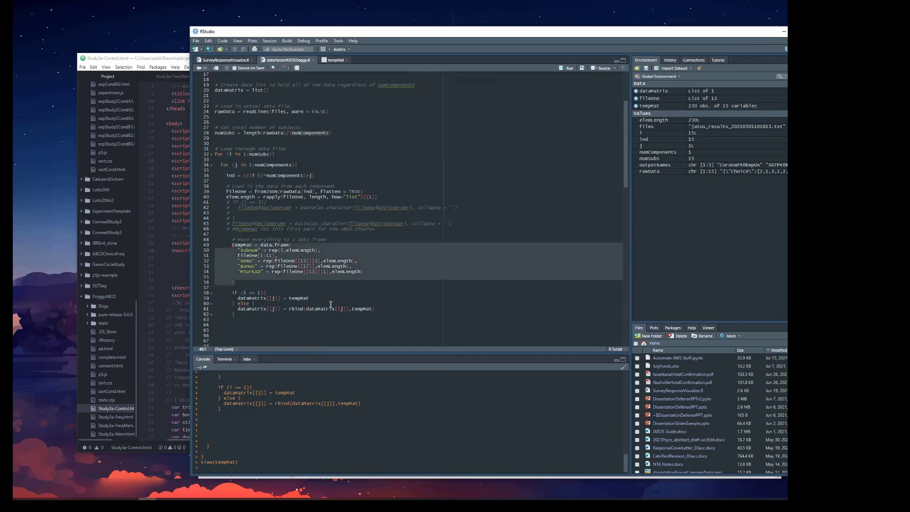
drag(378, 310, 232, 293)
scroll(268, 289, down, 5)
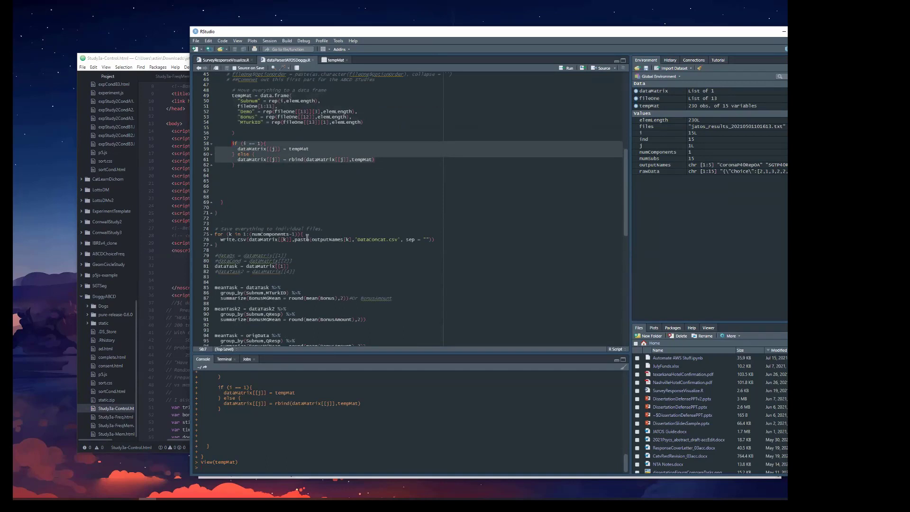
drag(235, 246, 210, 236)
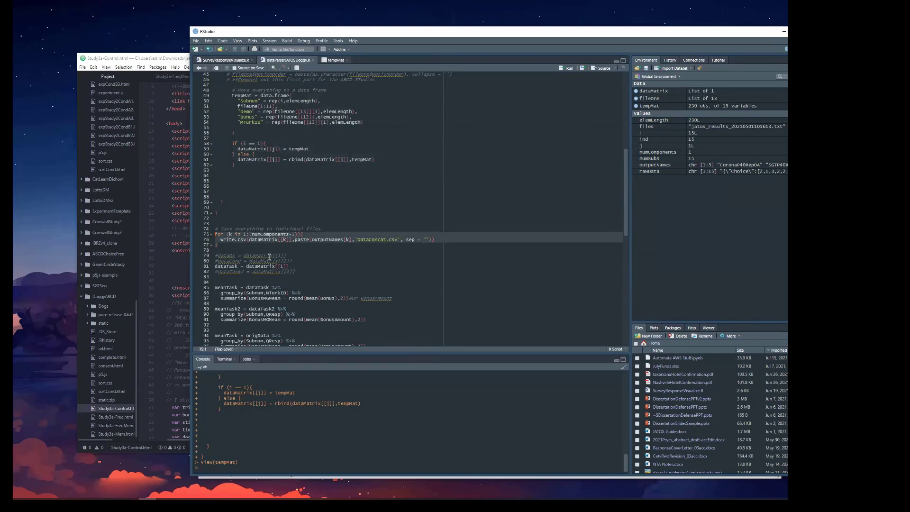
Review the bonus summary code and highlight the Subnum,MTurkID grouping and the BonusMGMean summarize line in meanTask.
scroll(258, 258, down, 5)
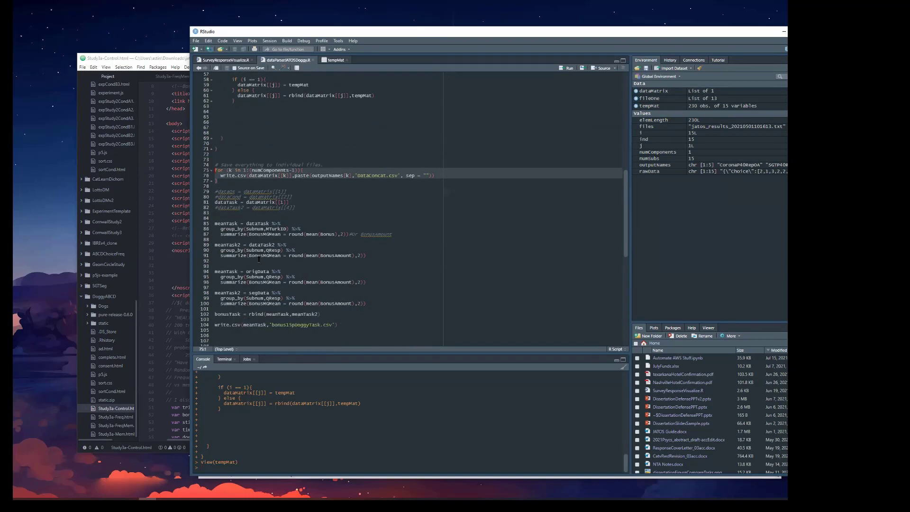
scroll(323, 295, down, 5)
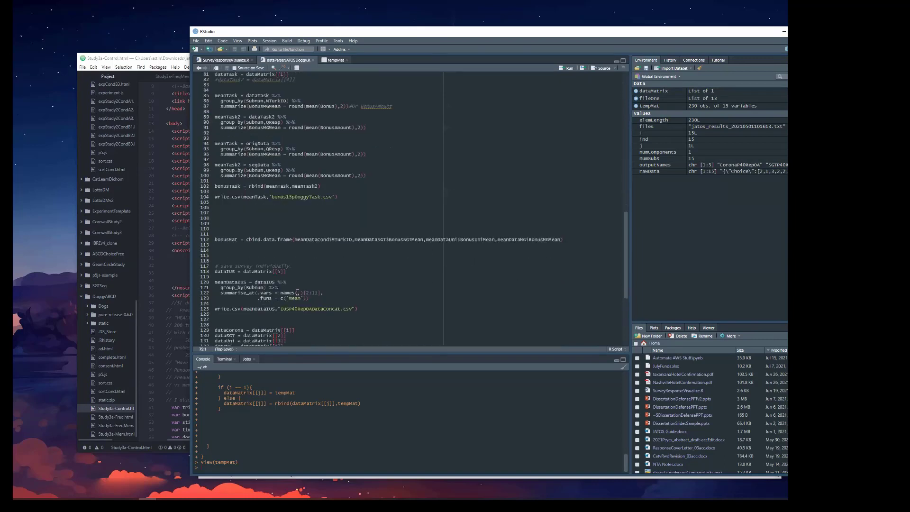
scroll(298, 291, up, 5)
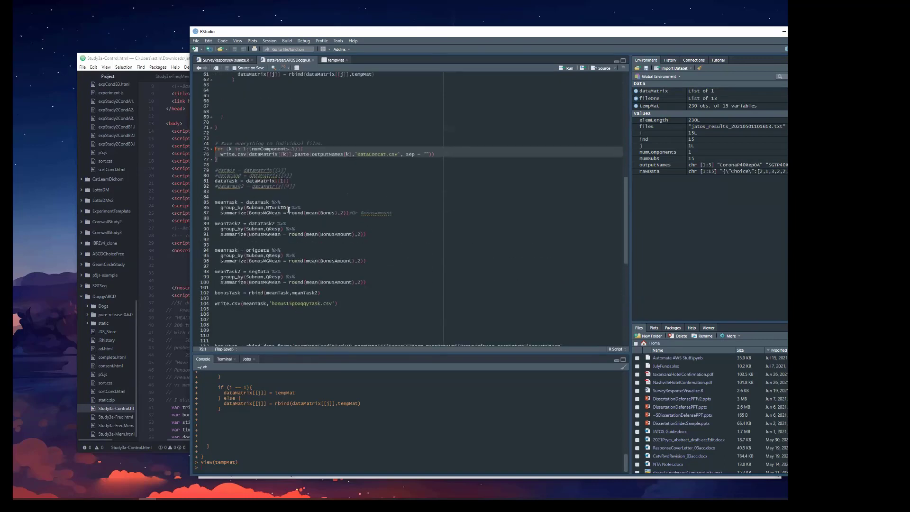
click(286, 208)
drag(272, 208, 247, 208)
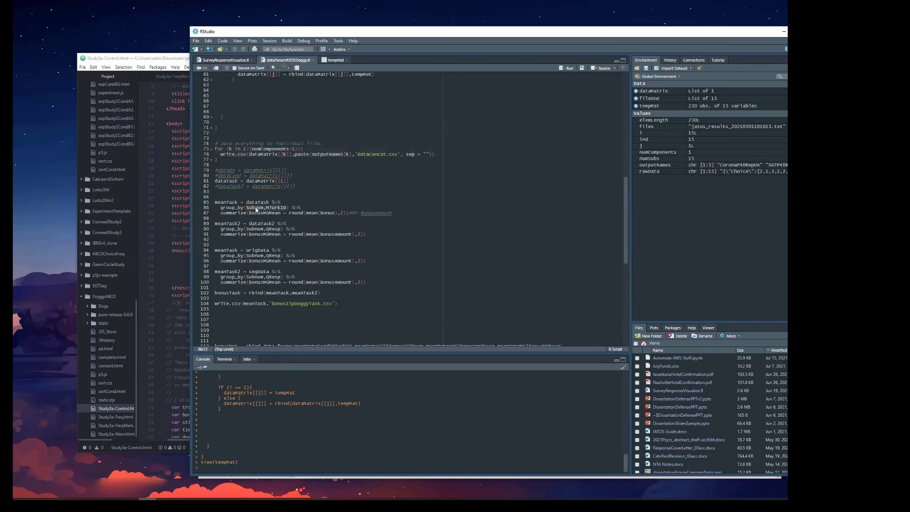
click(229, 213)
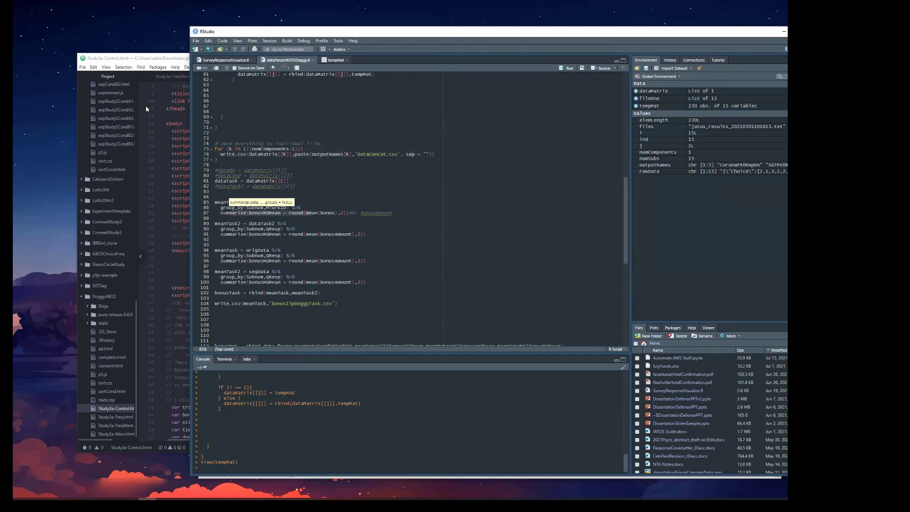
Switch back to the JATOS browser window and open the MTurkPilotSample batch's results from the Worker & Batch Manager.
mouse_move(77, 500)
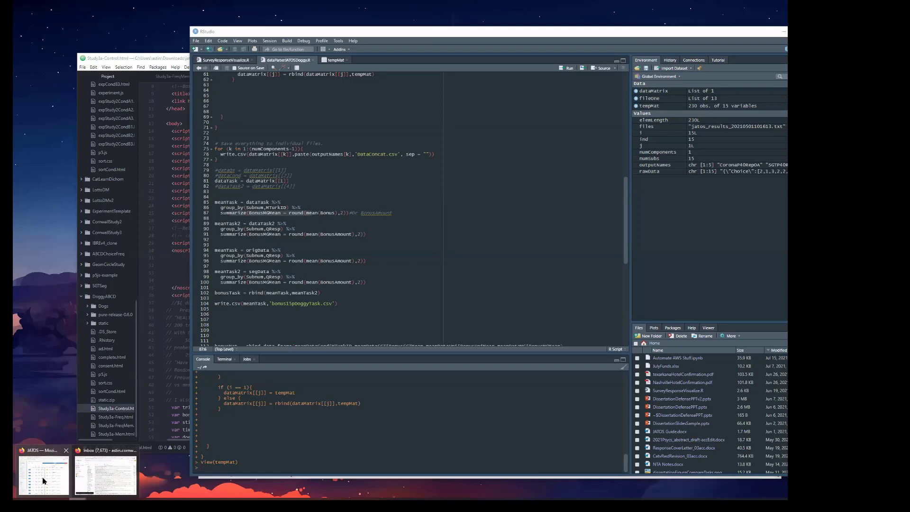
click(51, 461)
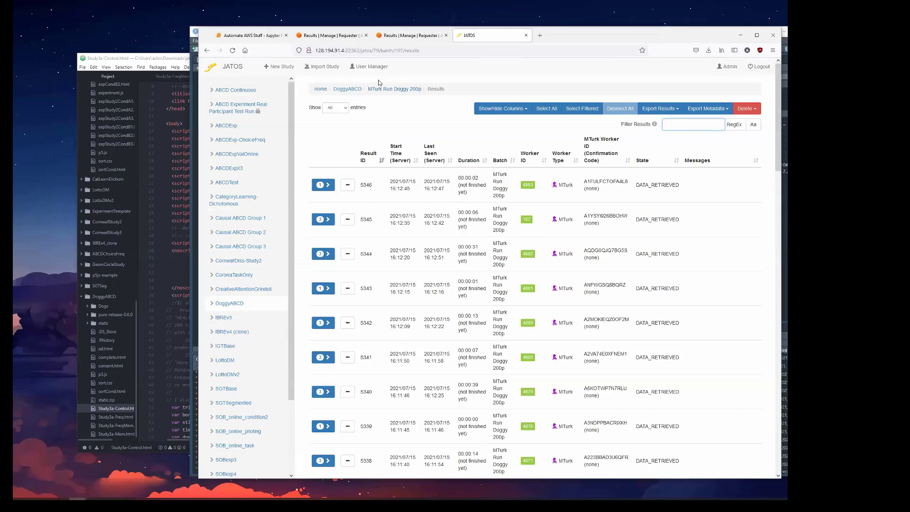
click(391, 92)
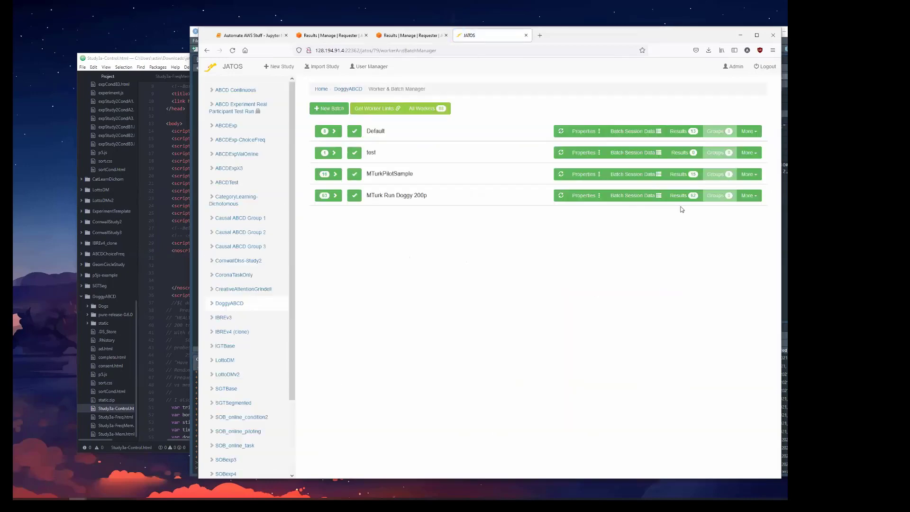
click(679, 174)
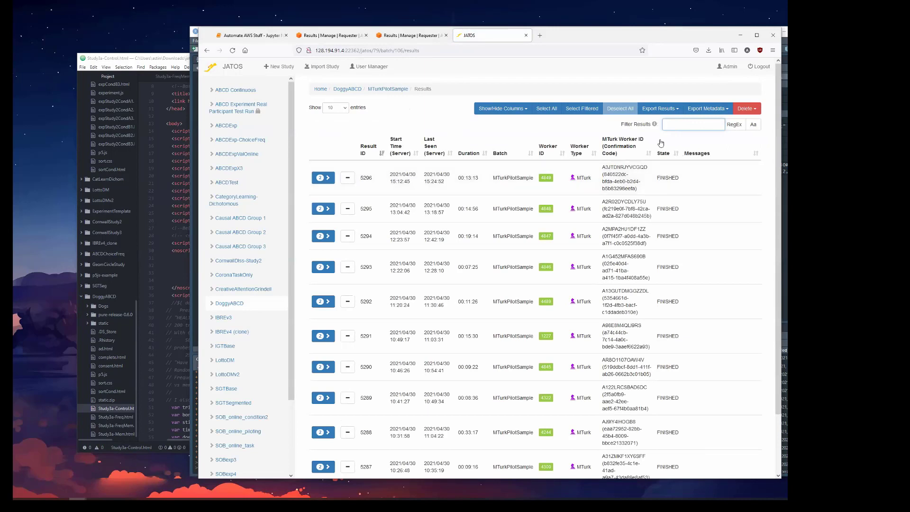
click(388, 90)
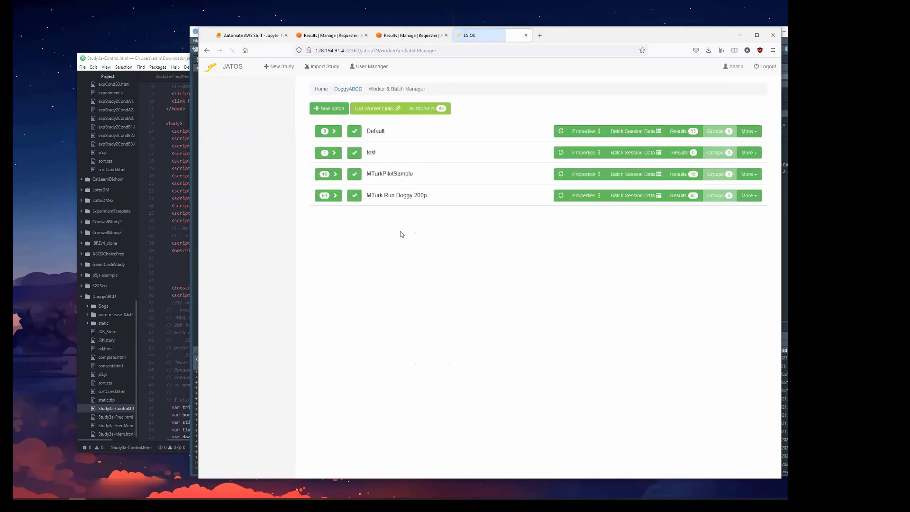
click(693, 175)
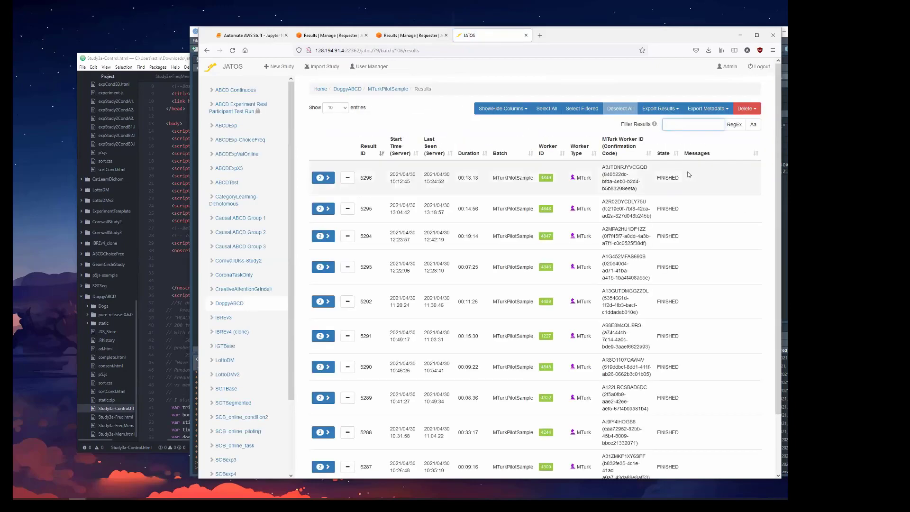
Look over the MTurkPilotSample results and set the list to show all entries.
scroll(682, 234, down, 2)
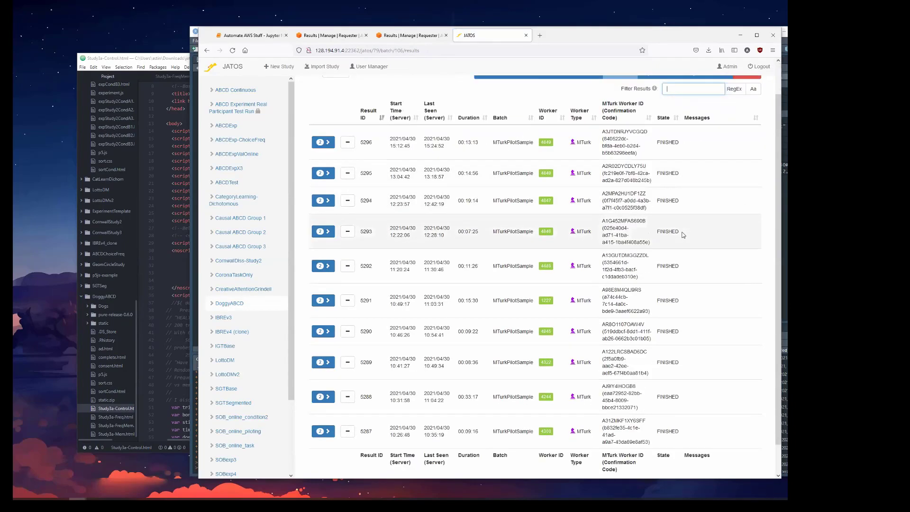
scroll(683, 233, up, 2)
click(346, 109)
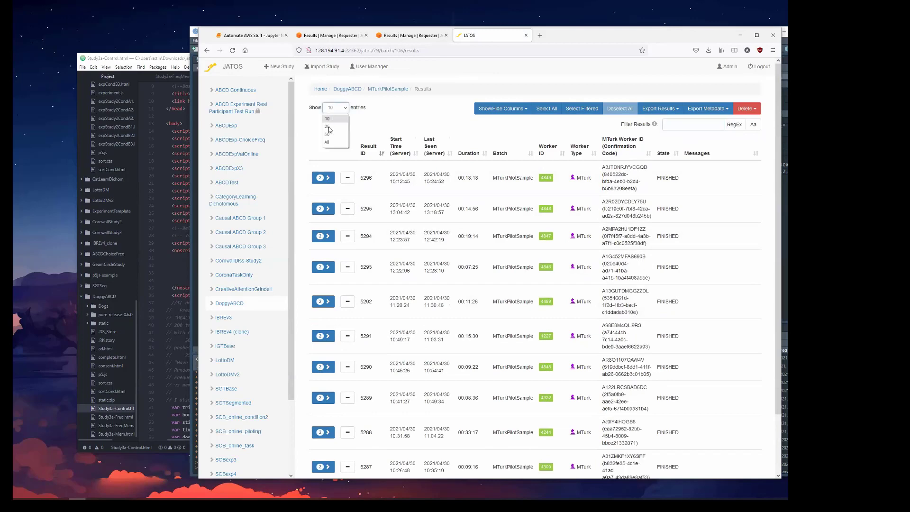
click(332, 141)
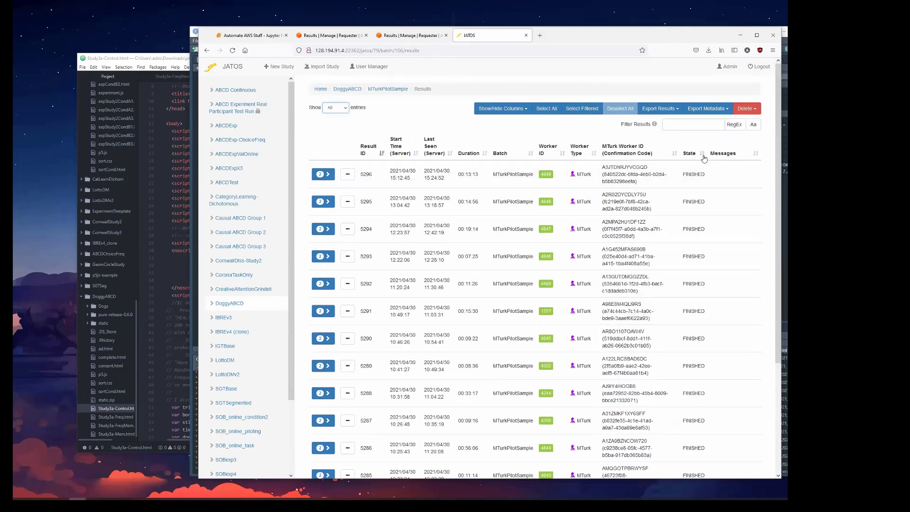
Individually mark all 15 MTurkPilotSample results, 5296 down to 5282, for export.
click(347, 174)
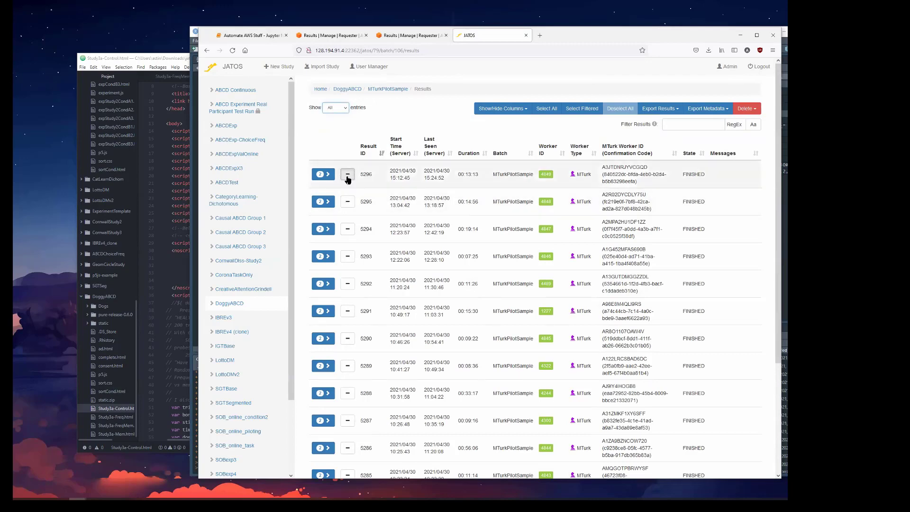
click(348, 202)
click(348, 230)
click(348, 256)
click(348, 283)
click(348, 311)
click(348, 338)
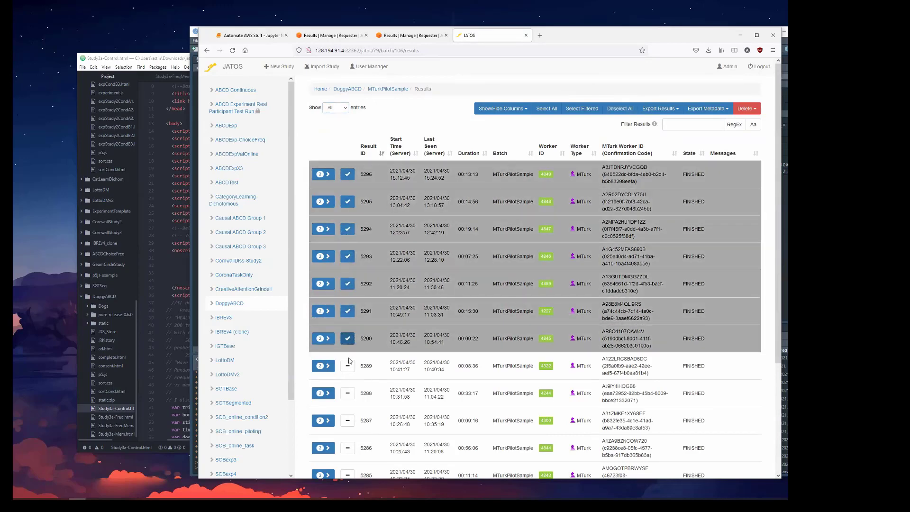
click(347, 366)
click(347, 393)
click(348, 420)
scroll(344, 464, down, 3)
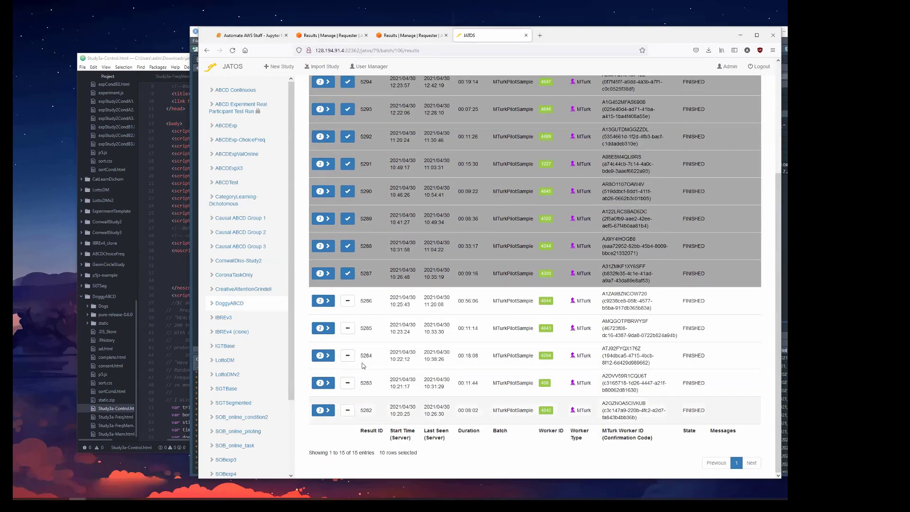
click(347, 301)
click(347, 328)
click(348, 356)
click(348, 383)
click(349, 410)
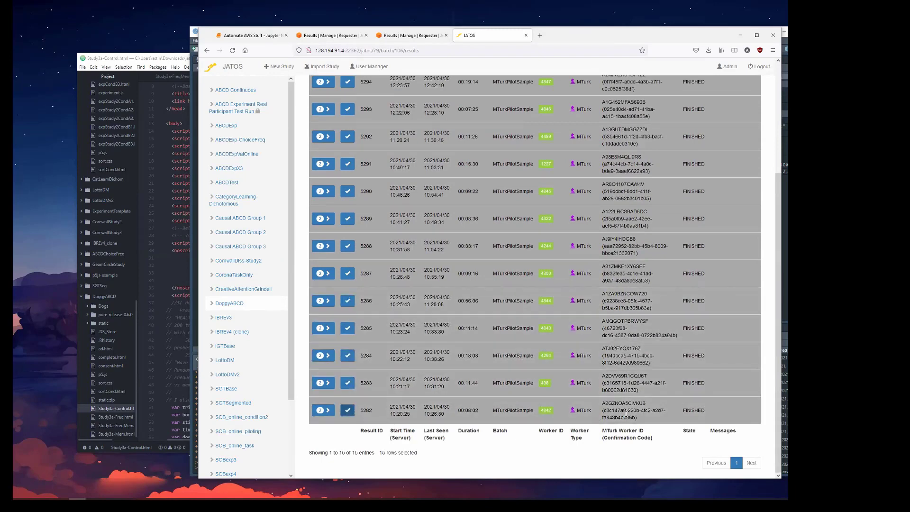
scroll(380, 346, up, 3)
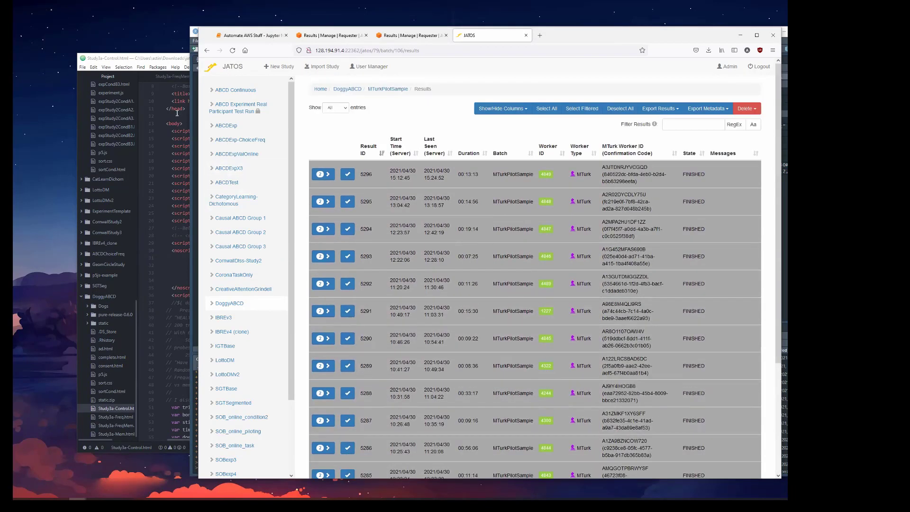
Bring the Atom and RStudio windows forward and rearrange the windows with the JATOS browser back in front.
click(165, 57)
scroll(225, 413, up, 1)
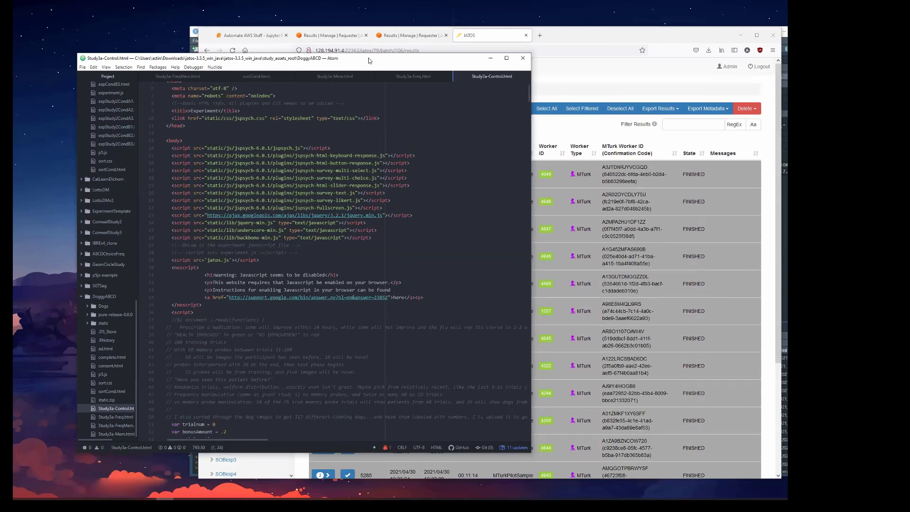
click(194, 29)
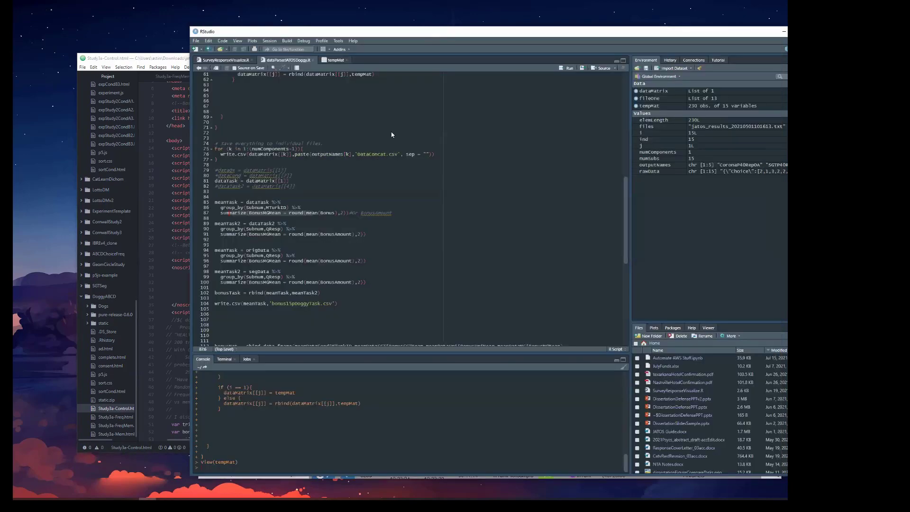
drag(436, 33, 392, 134)
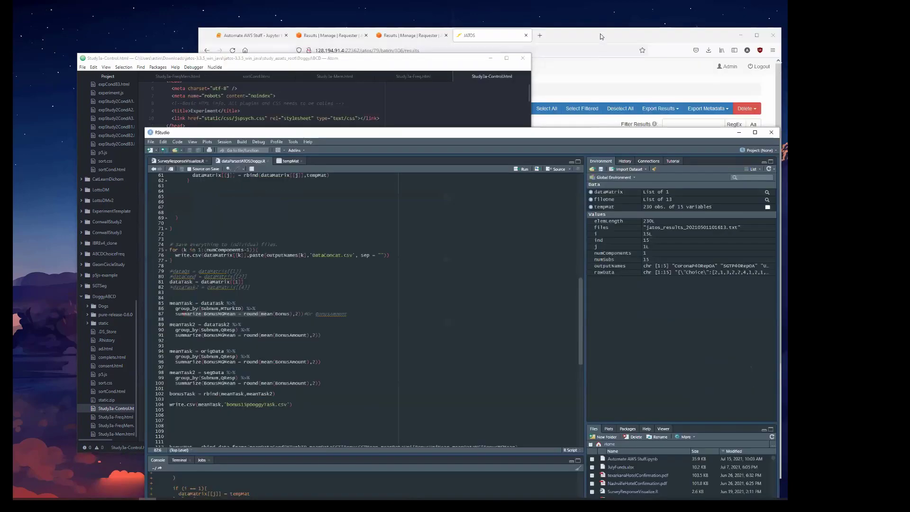
drag(601, 35, 586, 26)
Export only the selected pilot results as a text file and highlight the first participant's Bonus entry in it.
click(661, 102)
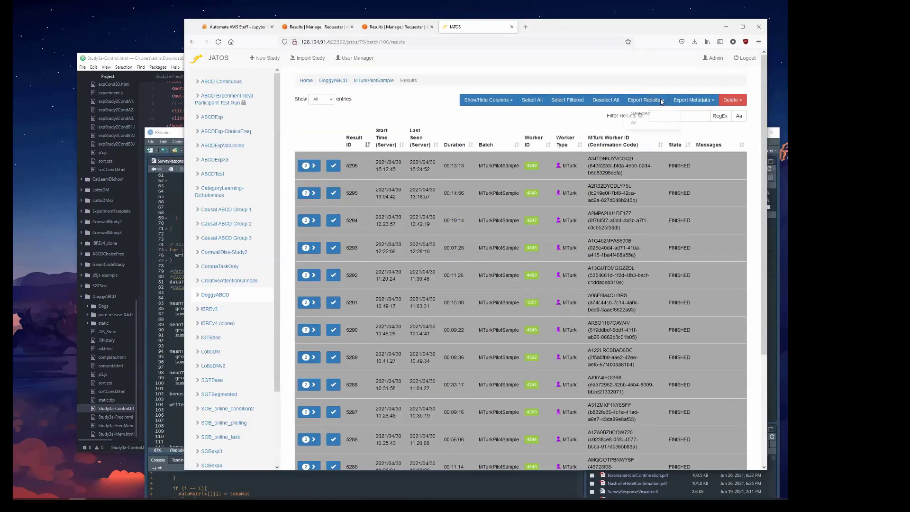
click(641, 114)
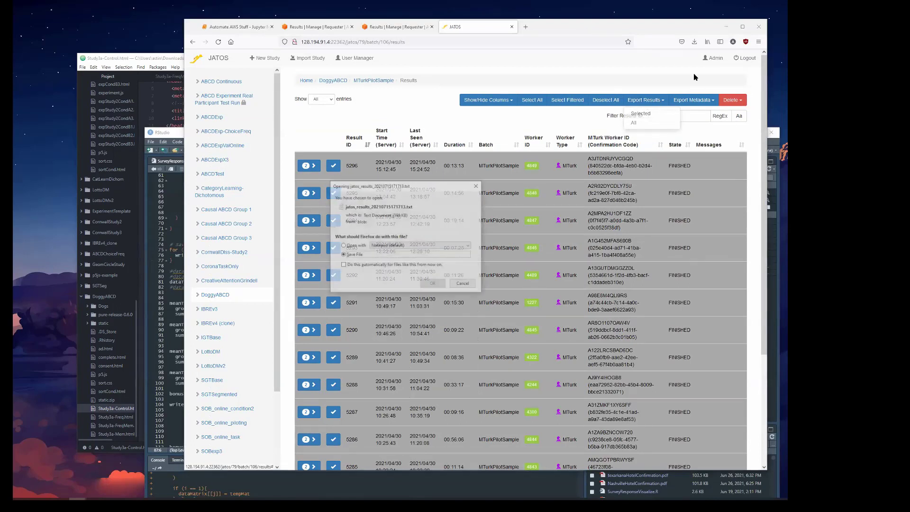
click(433, 284)
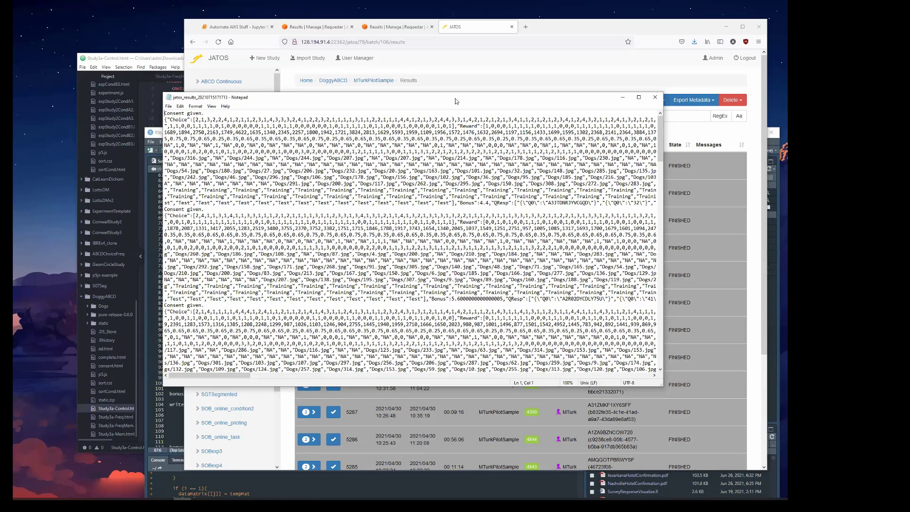
drag(489, 203, 458, 204)
drag(490, 203, 457, 203)
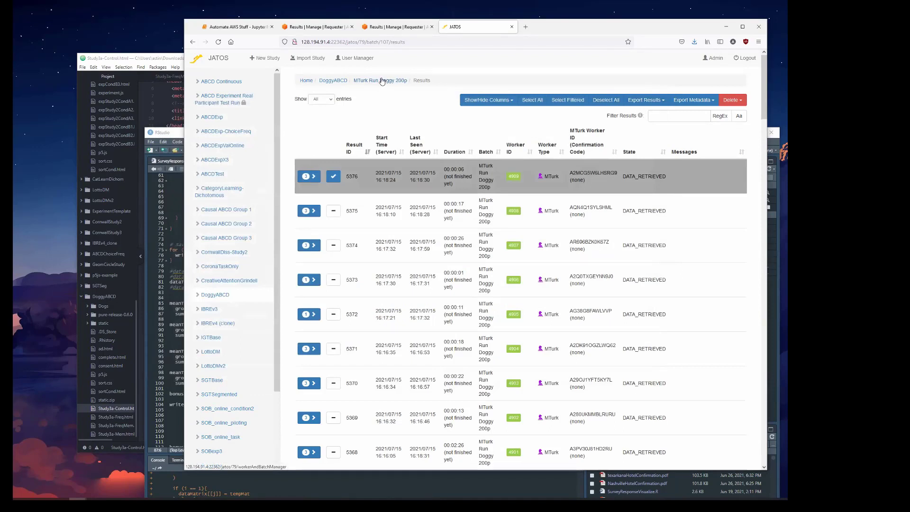
Deselect result 5376 in the MTurk Run Doggy 200p batch and open the ABCDMemory Doggy Full Run 1 results for review in MTurk.
click(333, 178)
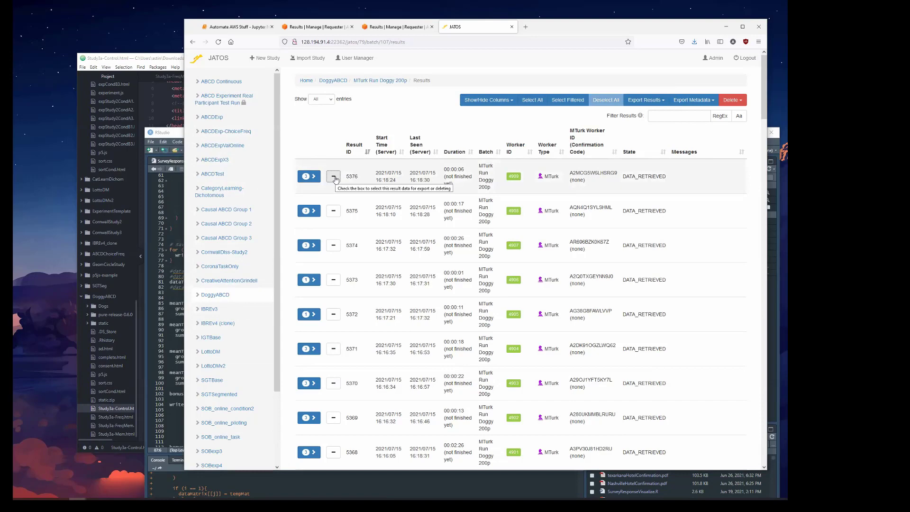
click(392, 30)
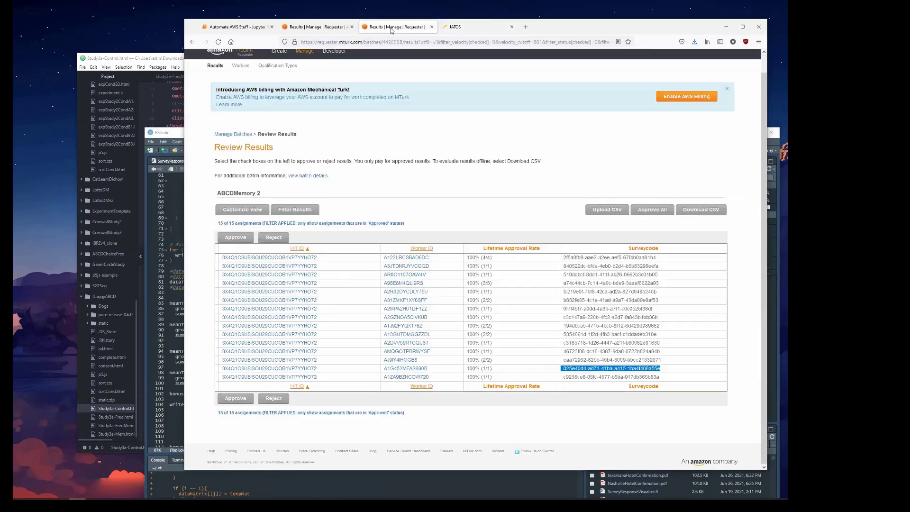
scroll(562, 179, up, 1)
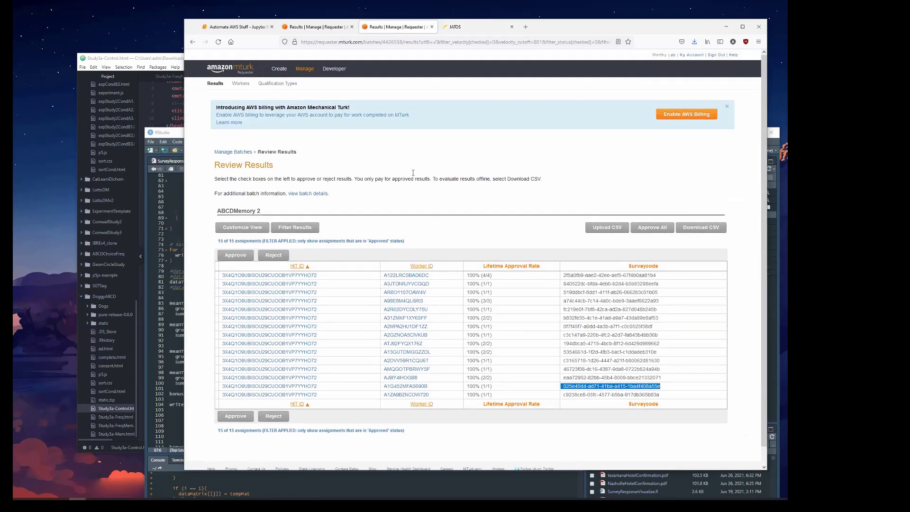
click(301, 69)
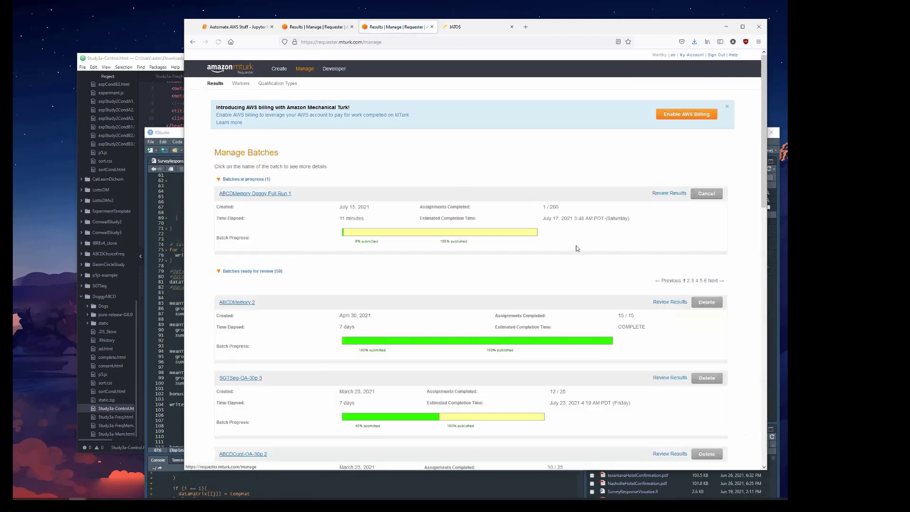
click(668, 193)
Check the JATOS results list against the MTurk submission and open the submitting worker's details page.
click(455, 27)
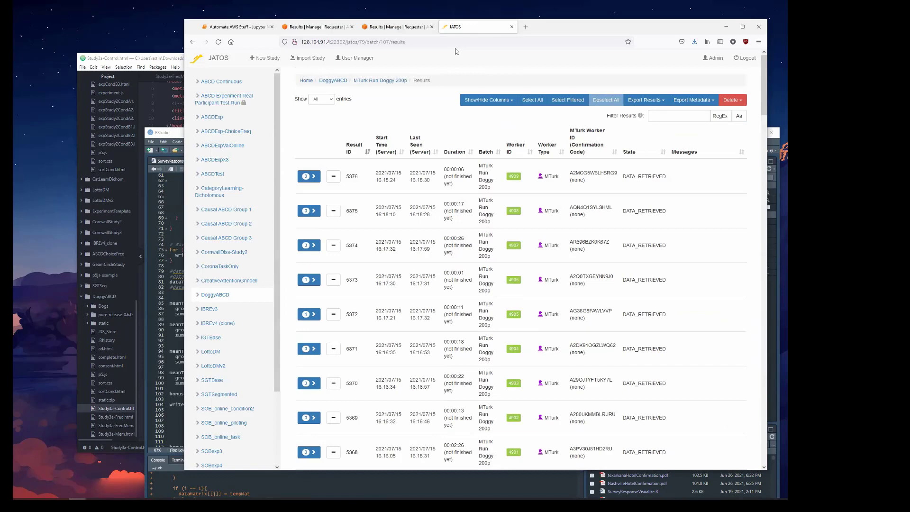
click(398, 27)
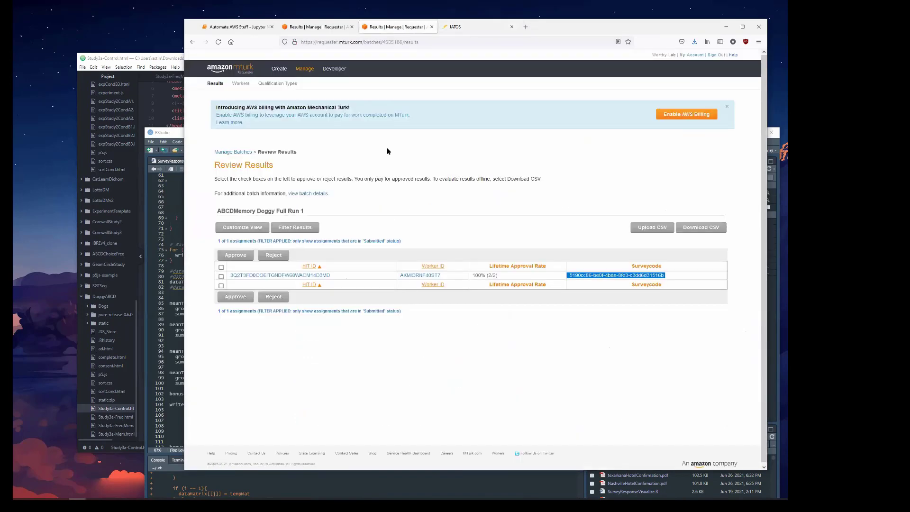
click(419, 276)
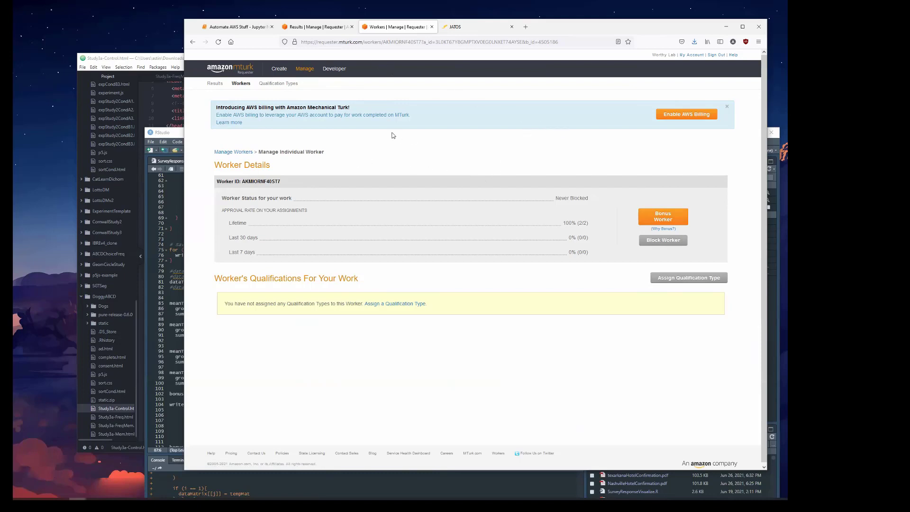
Look over the Automate AWS Stuff notebook and the batch details, and reopen the ABCDMemory Doggy Full Run 1 results for review.
click(255, 27)
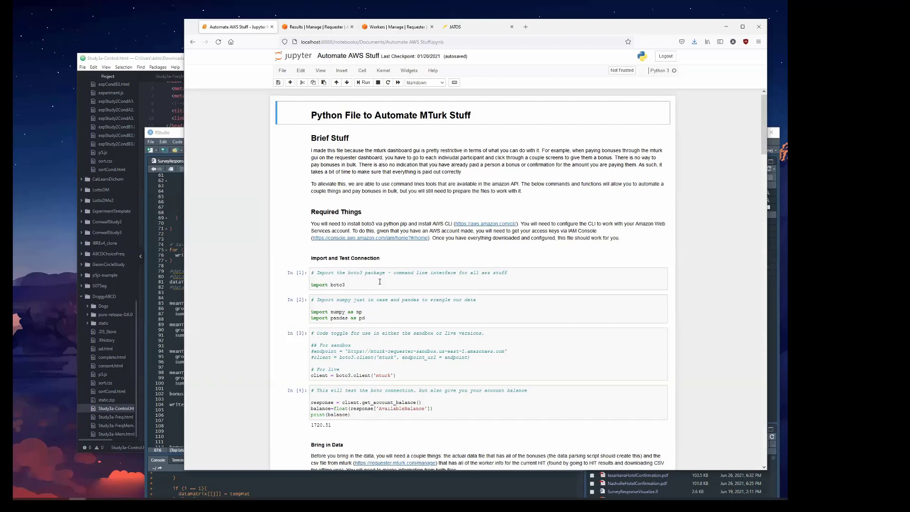
click(317, 27)
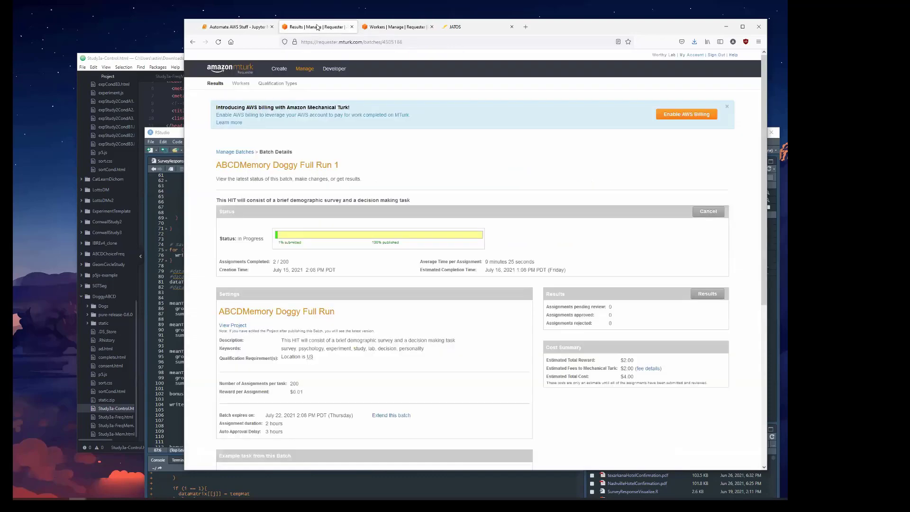
click(394, 27)
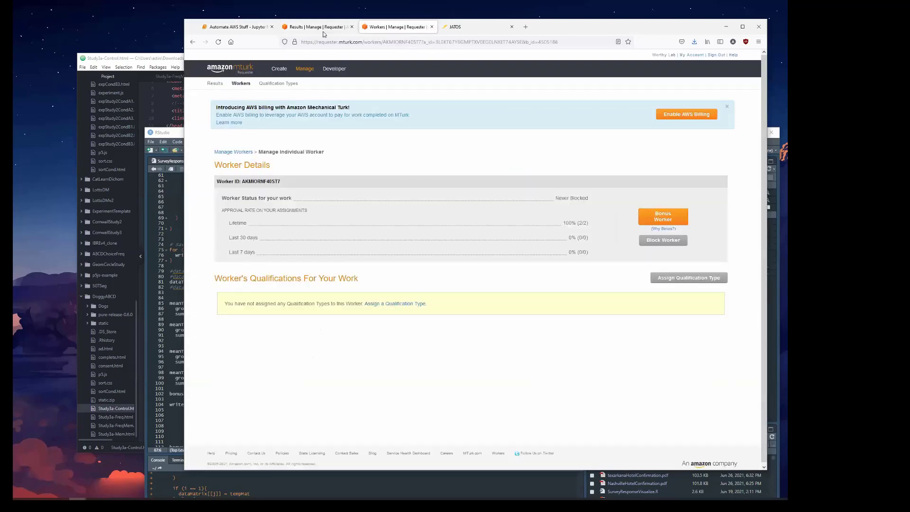
click(313, 70)
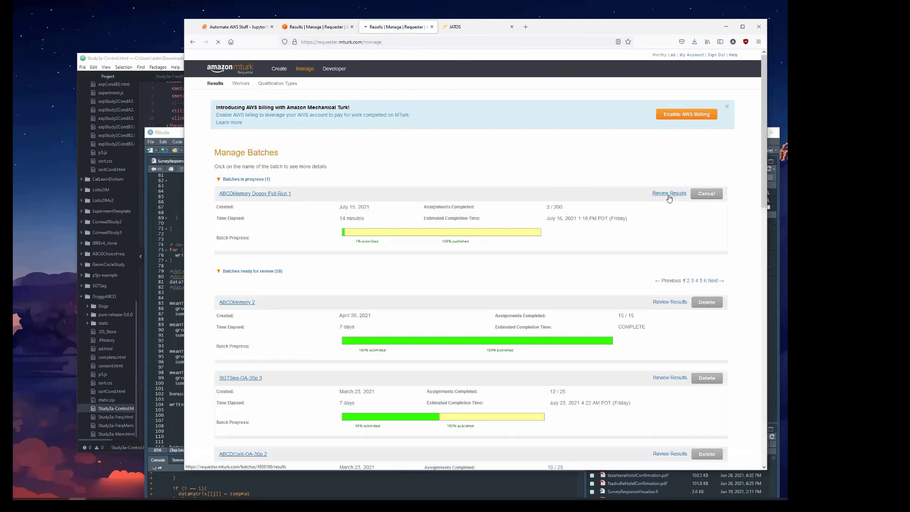
click(669, 194)
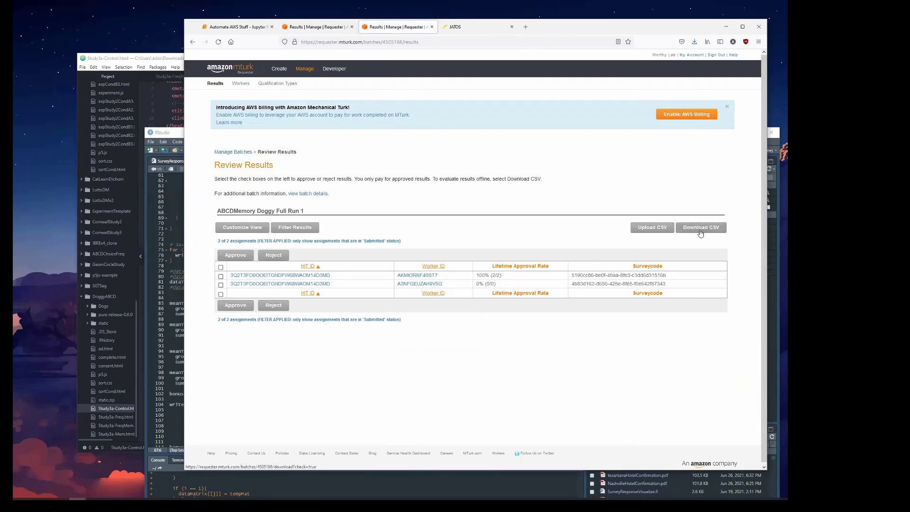
Download the ABCDMemory 2 batch results as a CSV from its results review page and open the file in Excel.
click(305, 70)
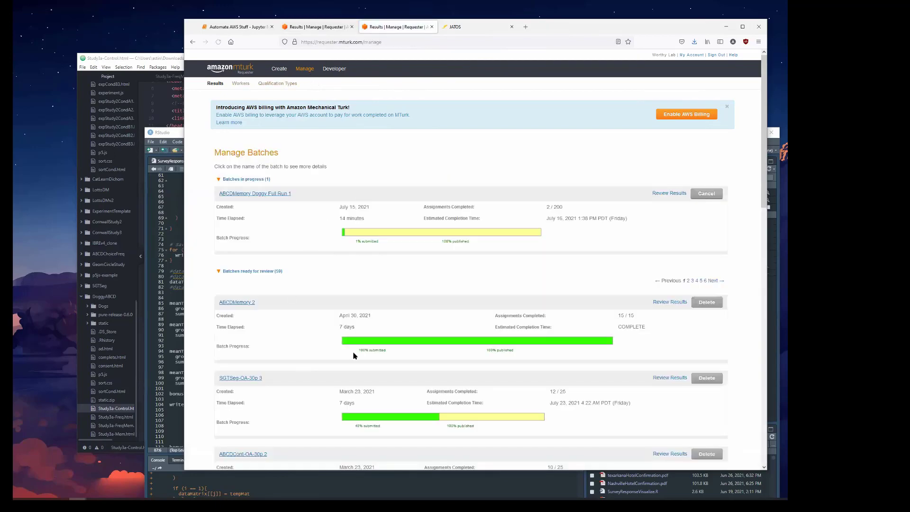
scroll(342, 332, down, 4)
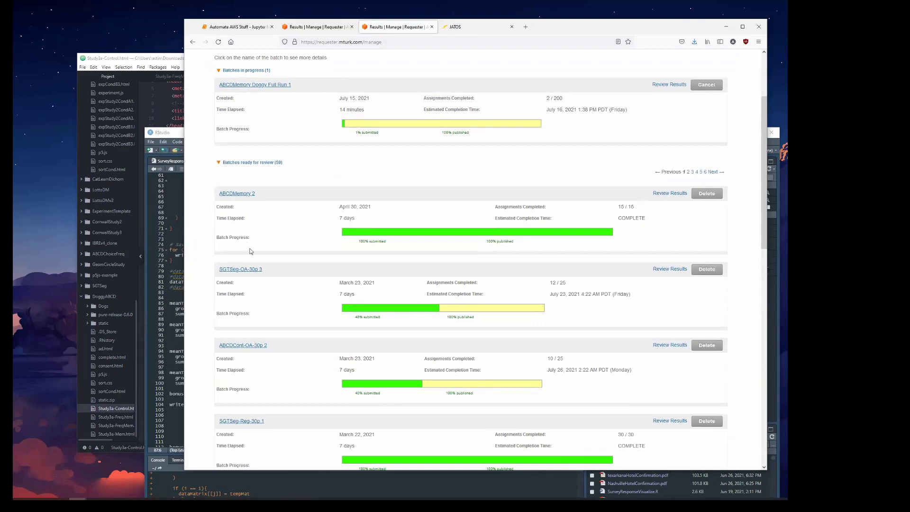
click(670, 194)
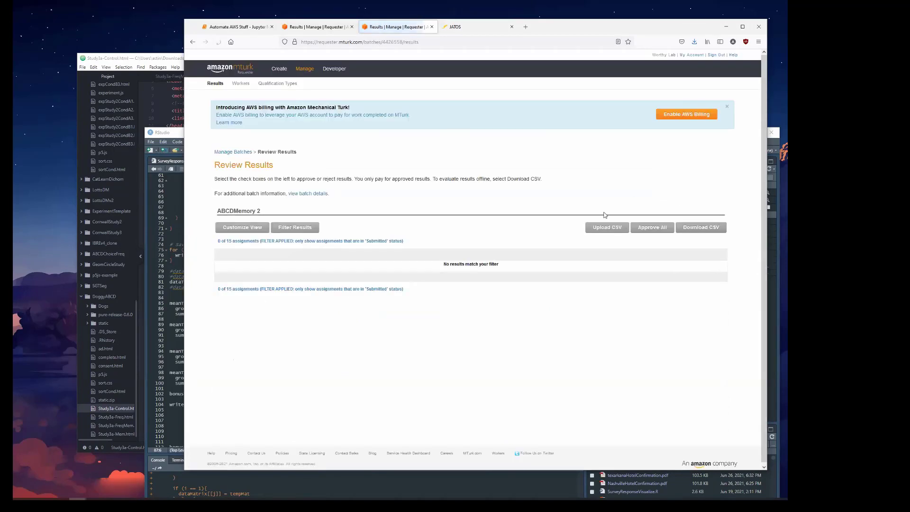
click(701, 228)
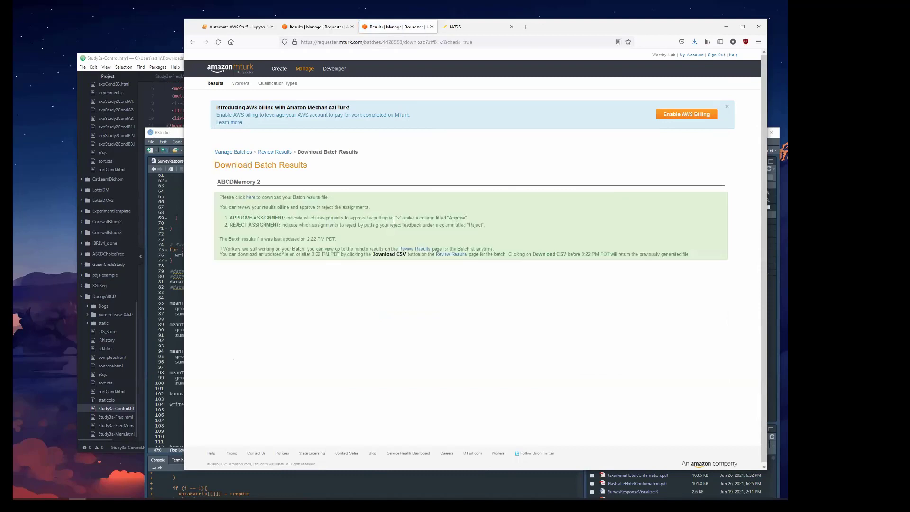
click(250, 198)
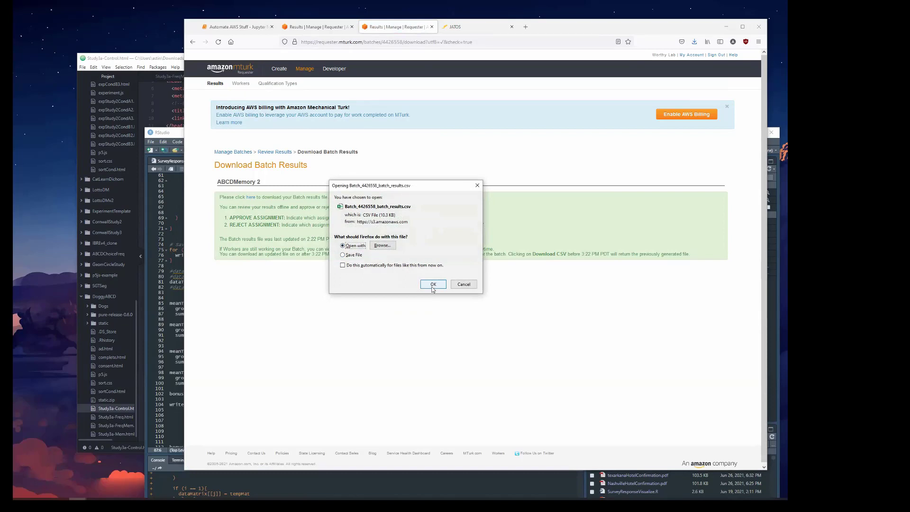
click(433, 284)
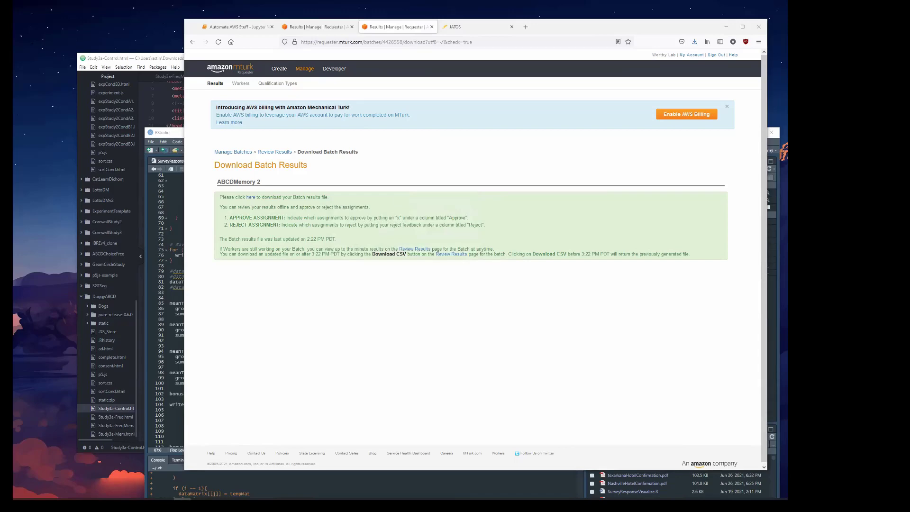
Inspect the HITId and HITTypeId columns, and widen the AssignmentId and WorkerId columns and select their data.
click(257, 181)
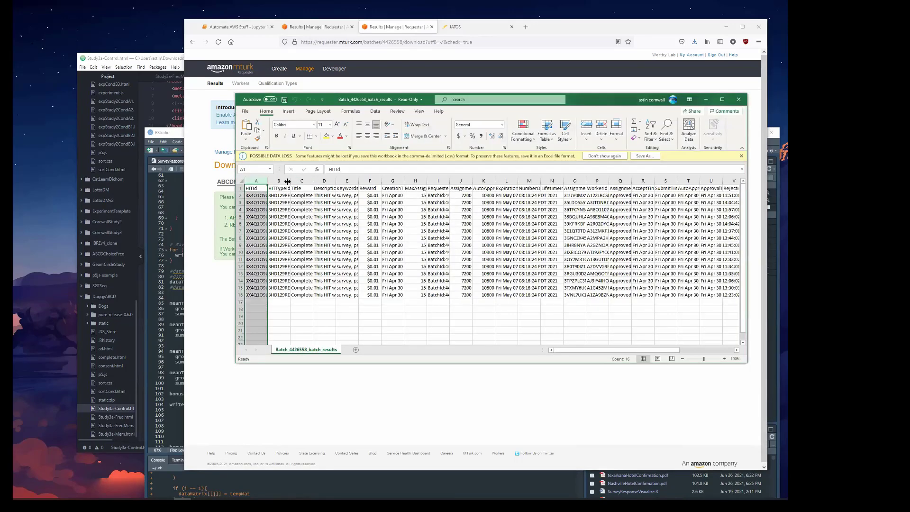
click(284, 182)
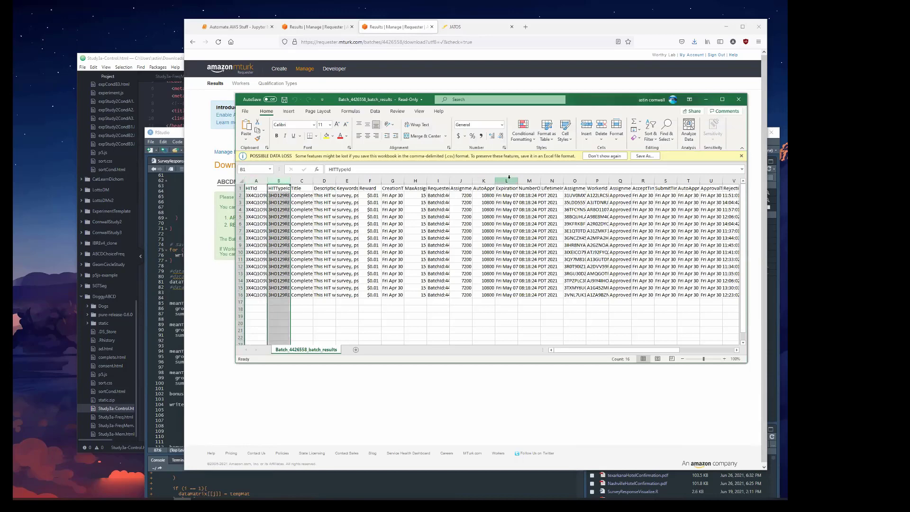
click(575, 181)
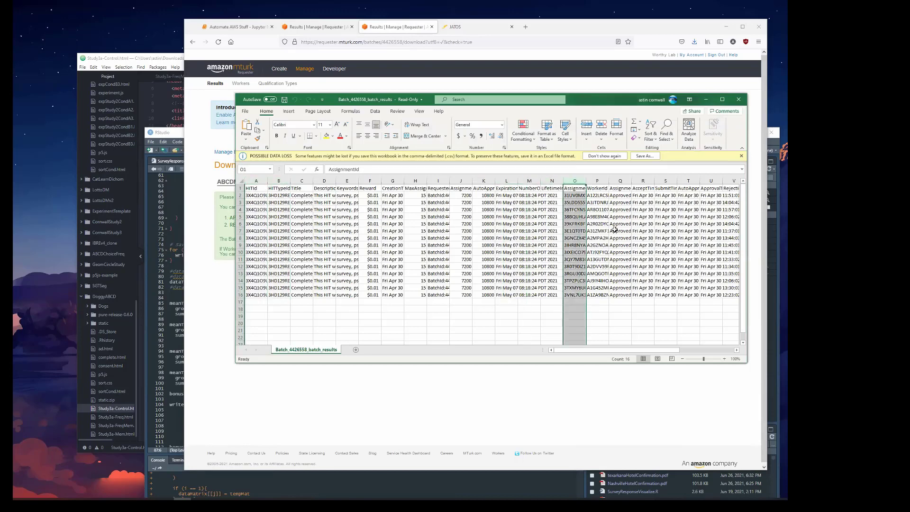
click(601, 181)
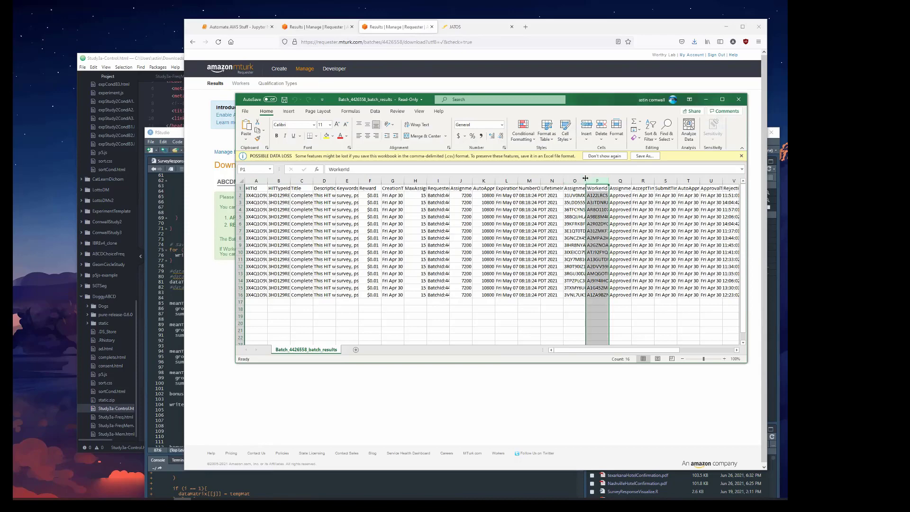
drag(586, 181, 640, 297)
double_click(623, 180)
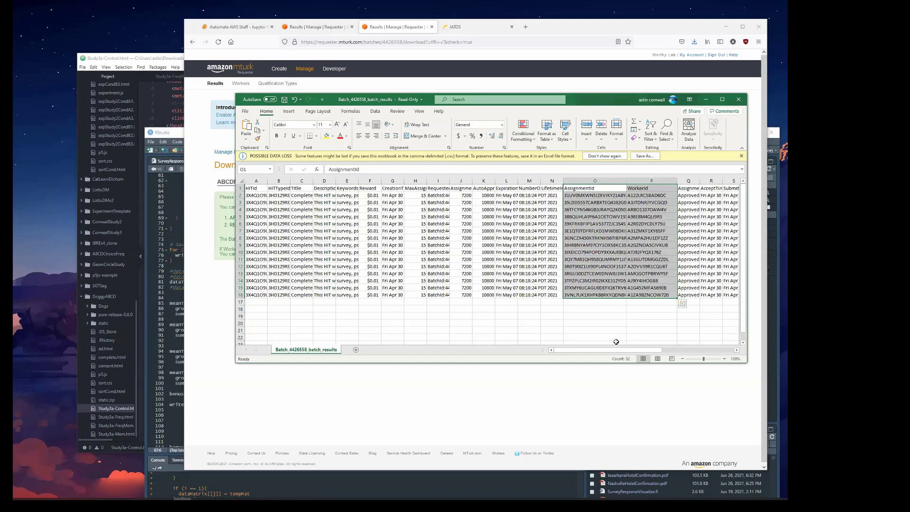
Return to the Automate AWS Stuff notebook, run the boto3 import cell, and review the Required Things instructions.
click(244, 28)
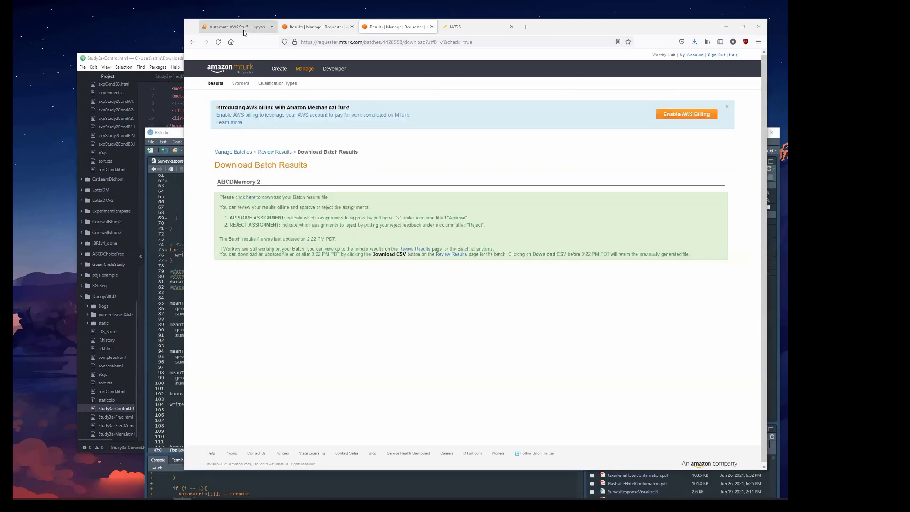
click(361, 285)
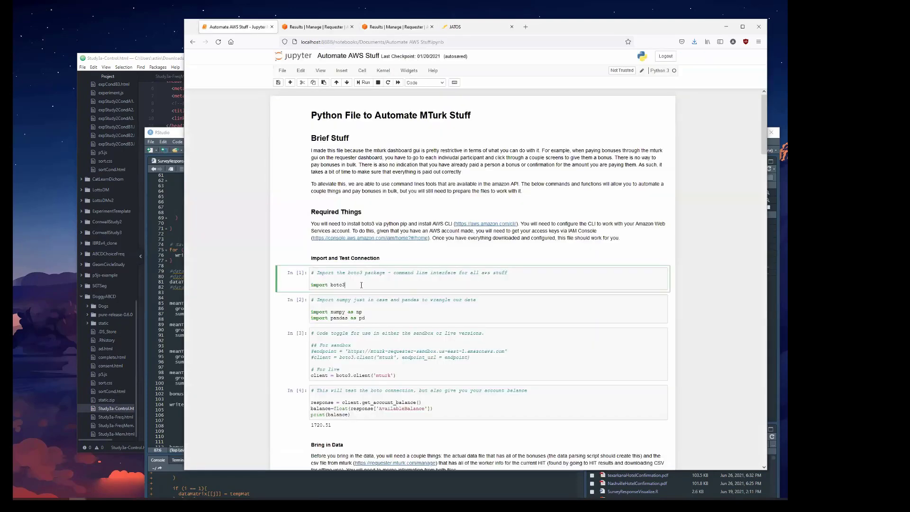
key(ctrl+Return)
scroll(361, 285, down, 3)
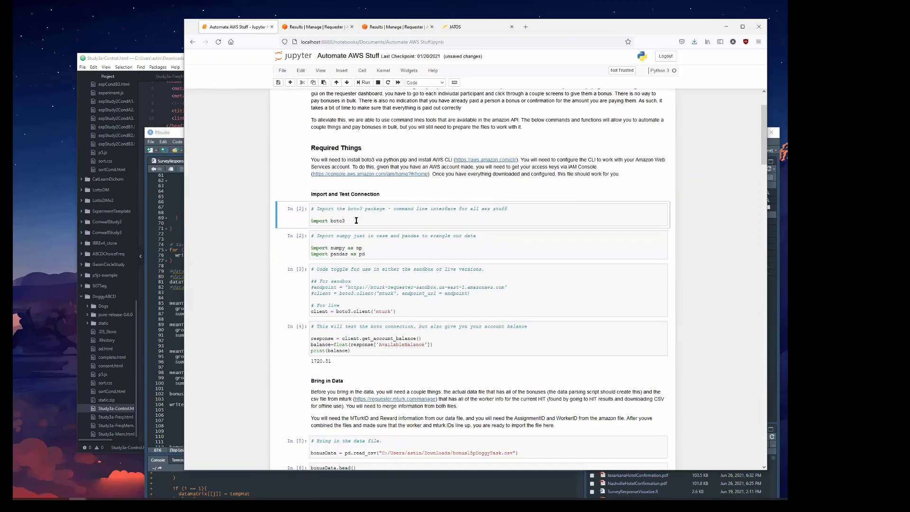
drag(351, 220, 311, 222)
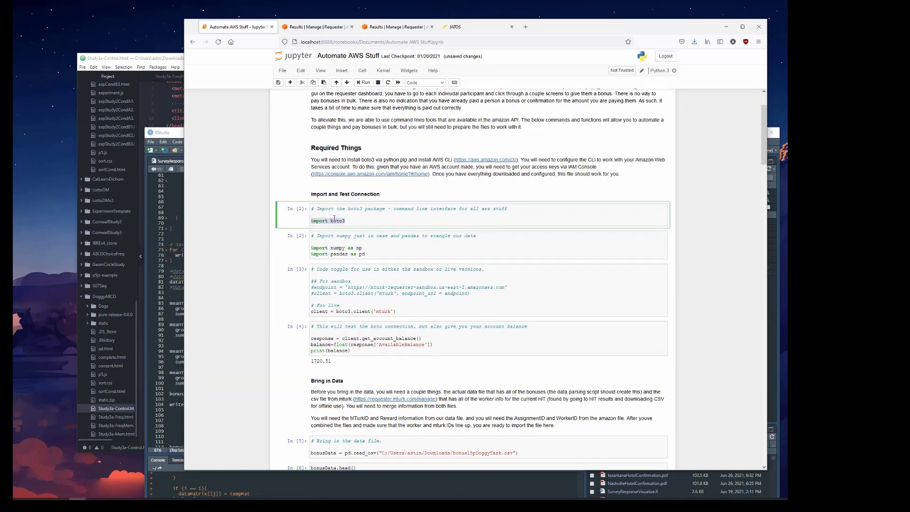
scroll(500, 173, up, 2)
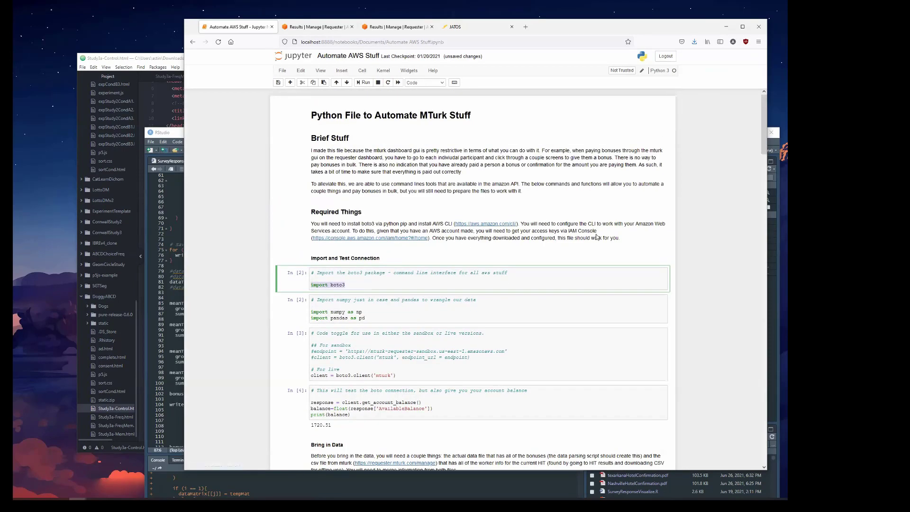
drag(616, 238, 324, 224)
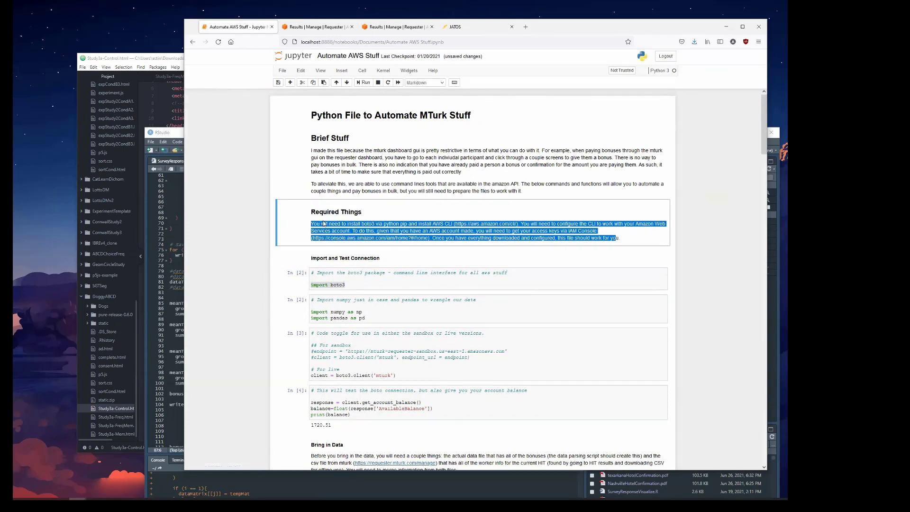
Run the numpy and pandas import cell, the live MTurk client cell, and the account balance test cell.
click(373, 319)
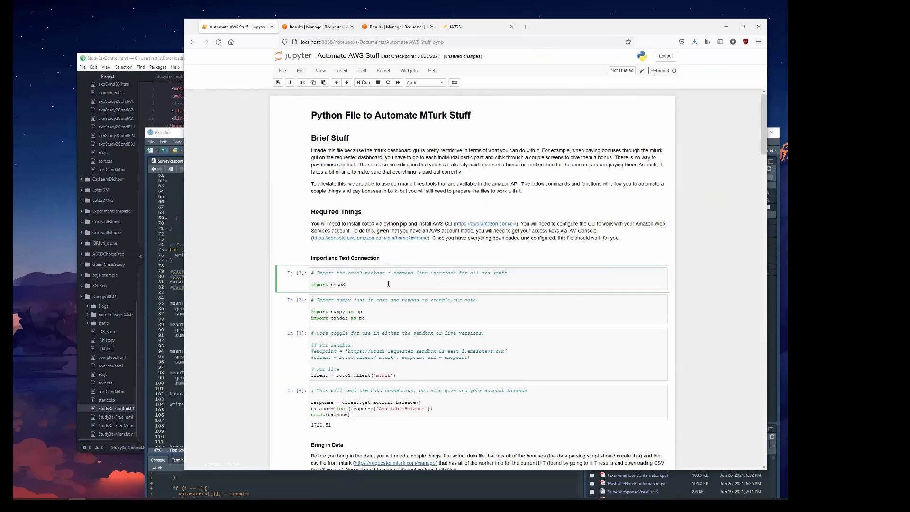
click(344, 304)
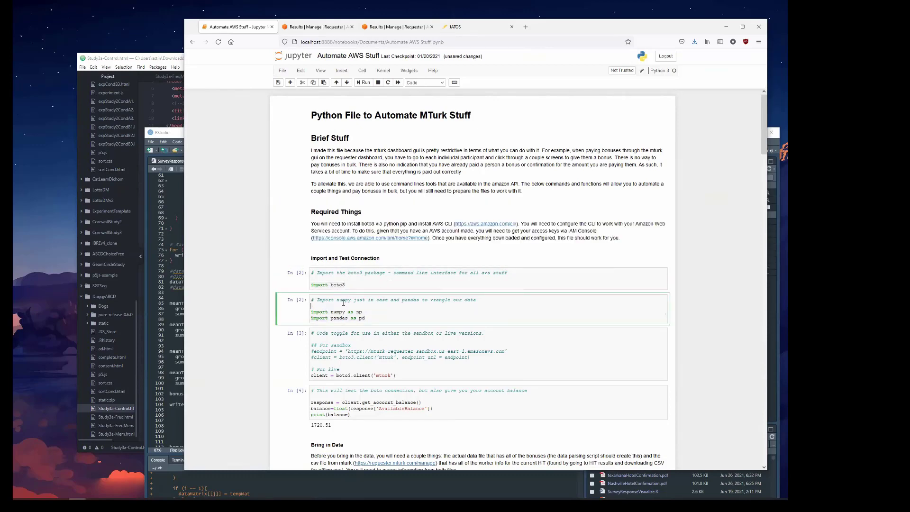
click(364, 346)
scroll(404, 340, down, 3)
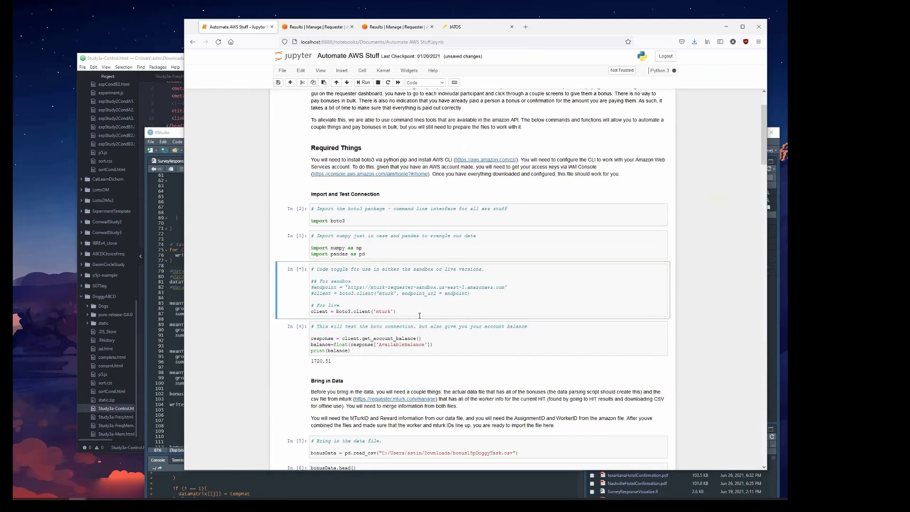
click(342, 333)
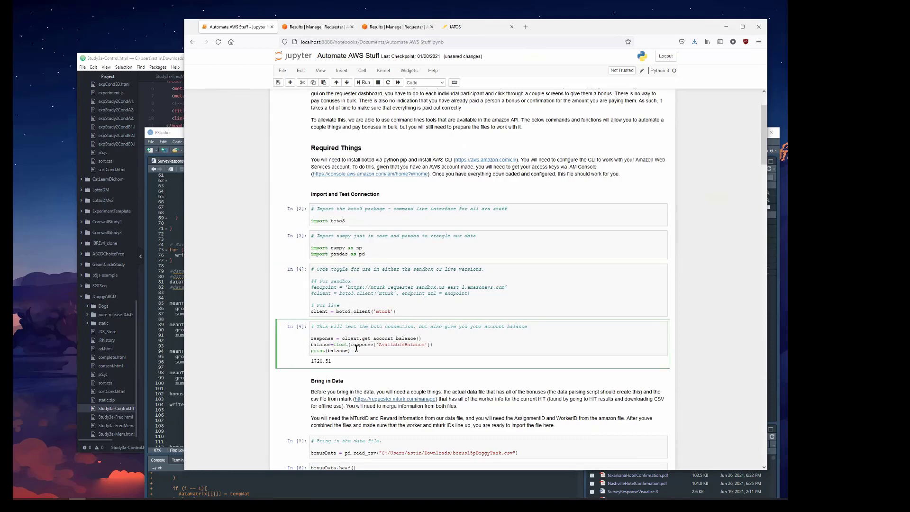
key(ctrl+Return)
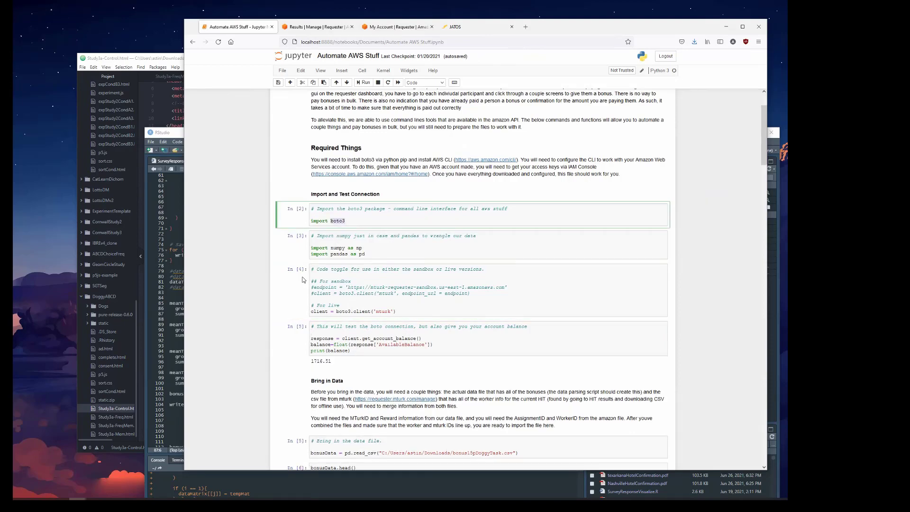
Examine the Bring in Data section, including the read_csv line for bonus15pDoggyTask.csv and the bonusData preview table.
scroll(390, 329, down, 1)
scroll(390, 329, down, 3)
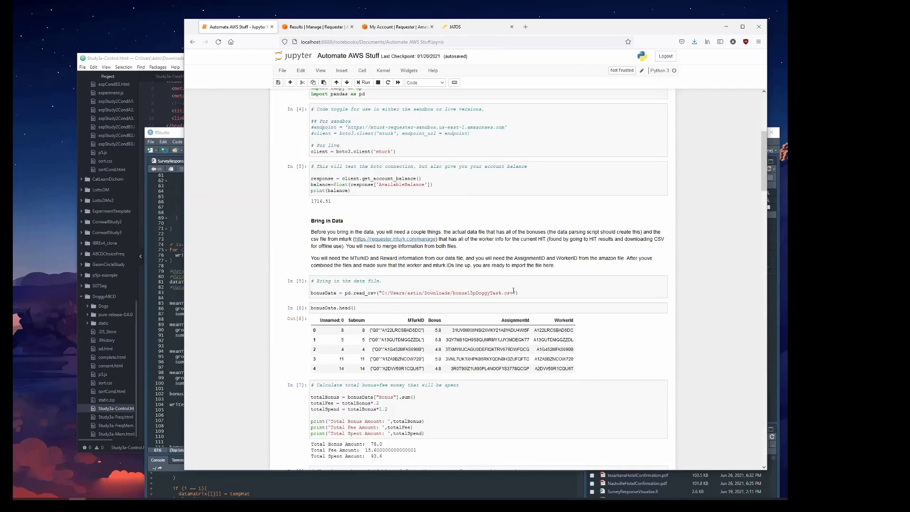
drag(520, 293, 310, 294)
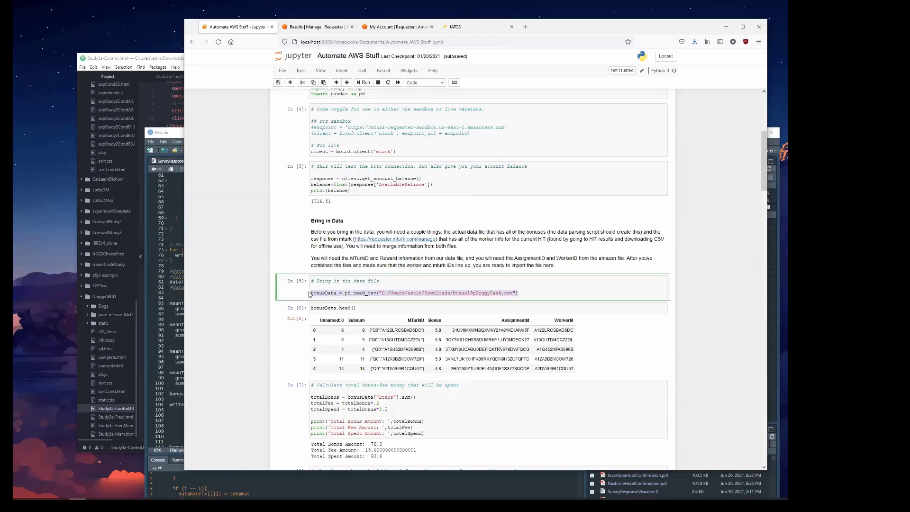
scroll(346, 332, down, 1)
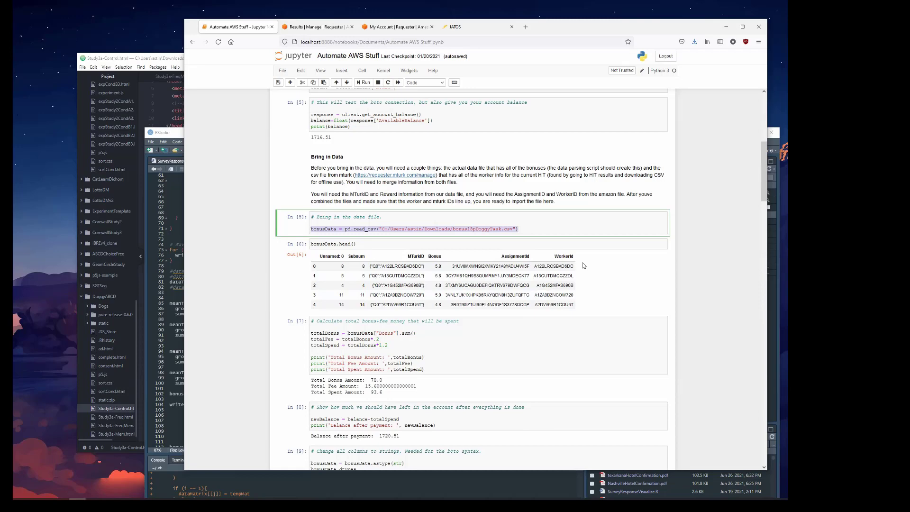
Examine the cell calculating total bonus, fee and spending, its printed amounts, and the balance after payment.
scroll(386, 209, down, 3)
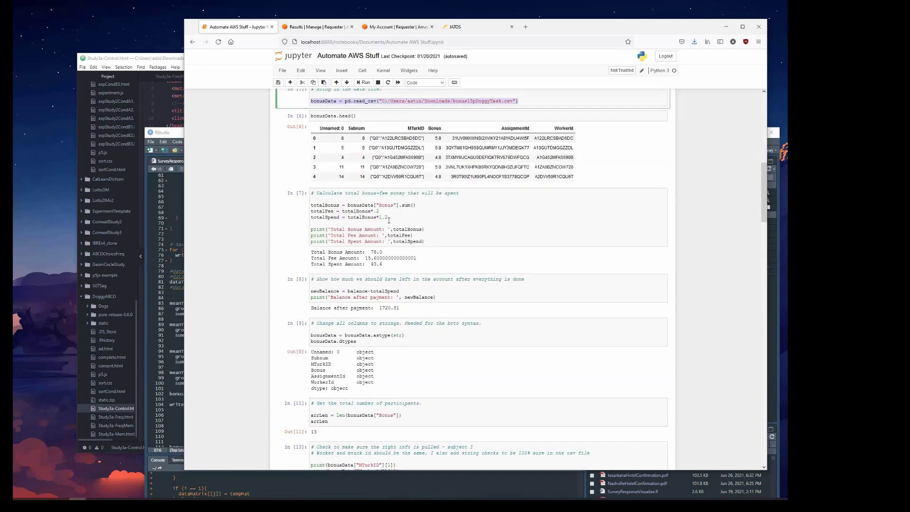
drag(426, 241, 303, 207)
click(323, 199)
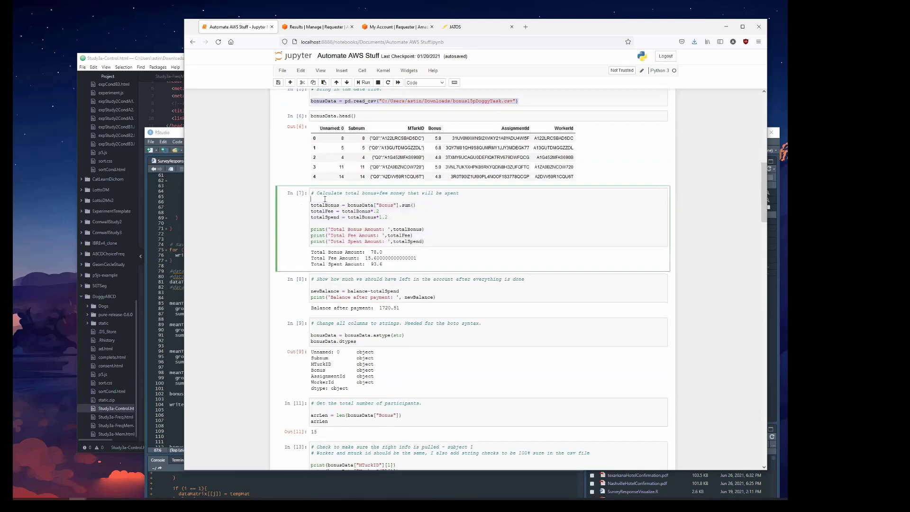
drag(397, 268, 311, 251)
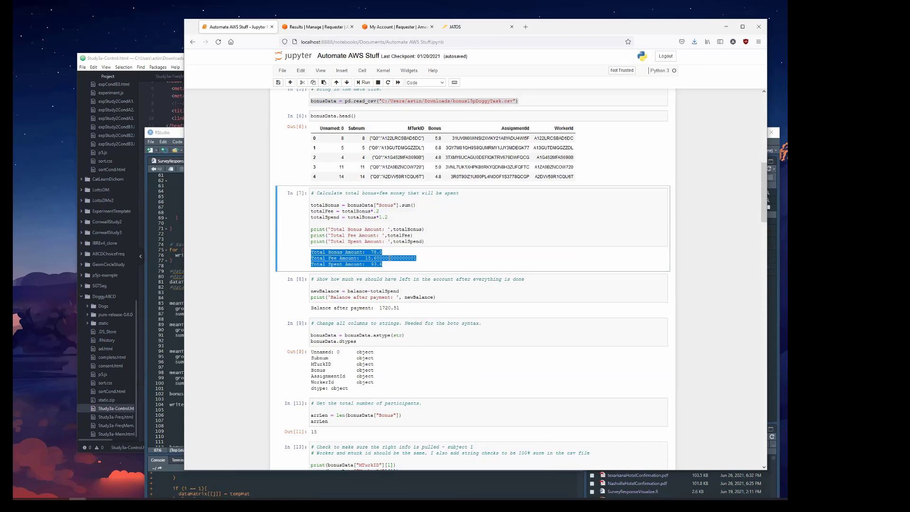
drag(414, 258, 368, 263)
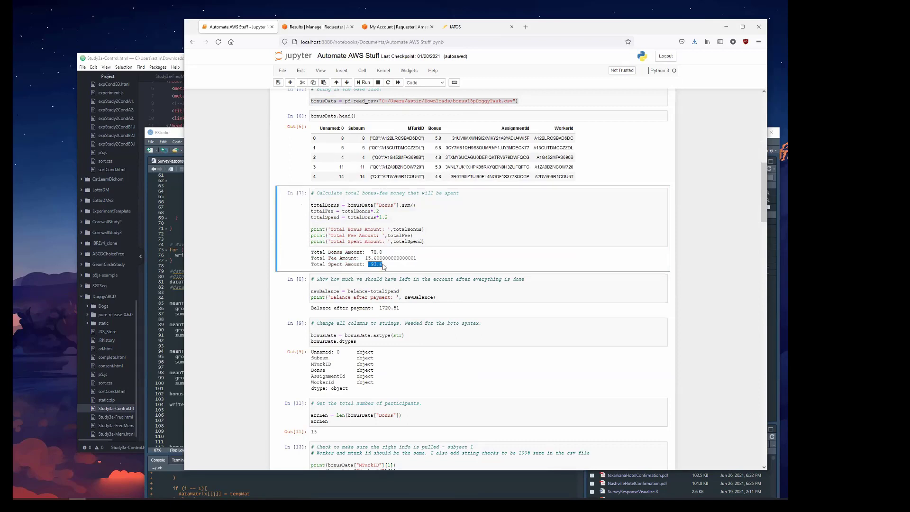
drag(405, 309, 372, 308)
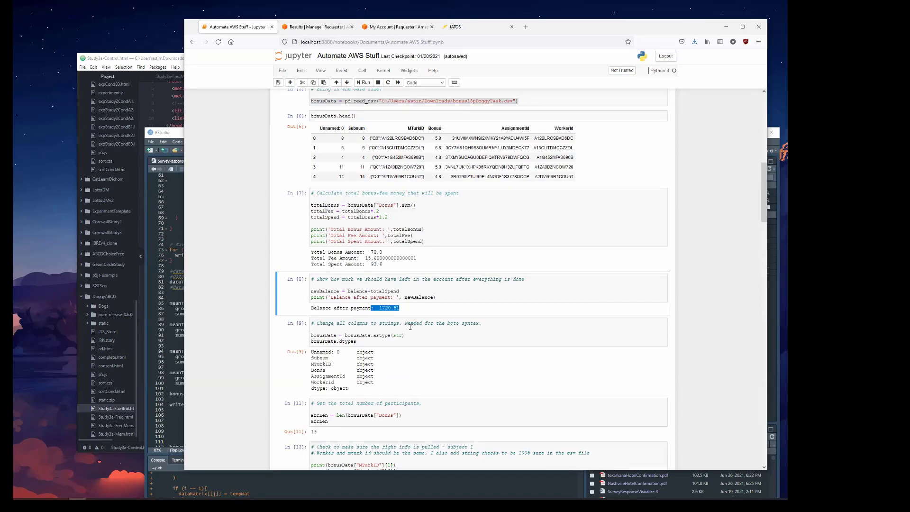
Review the string conversion and participant count cells, and highlight the check code for the subject's MTurkID, WorkerId, Bonus and AssignmentId.
scroll(408, 327, down, 2)
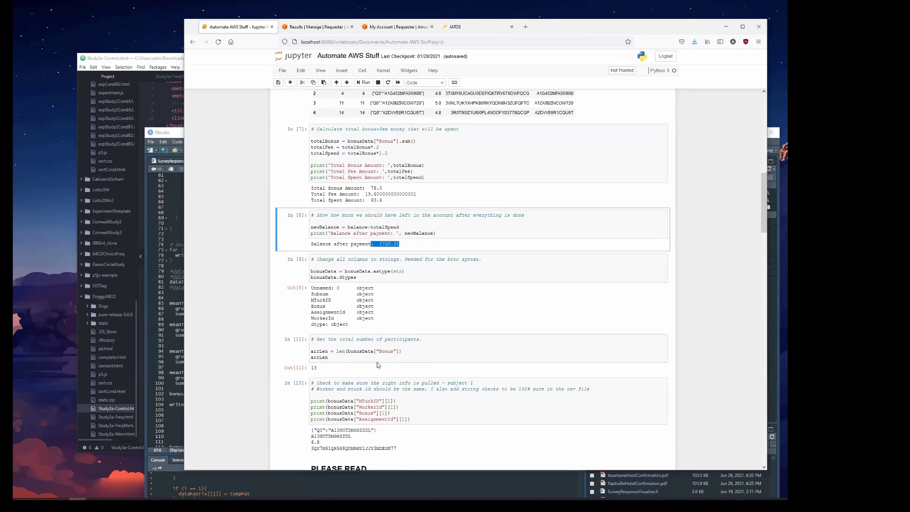
scroll(401, 294, down, 1)
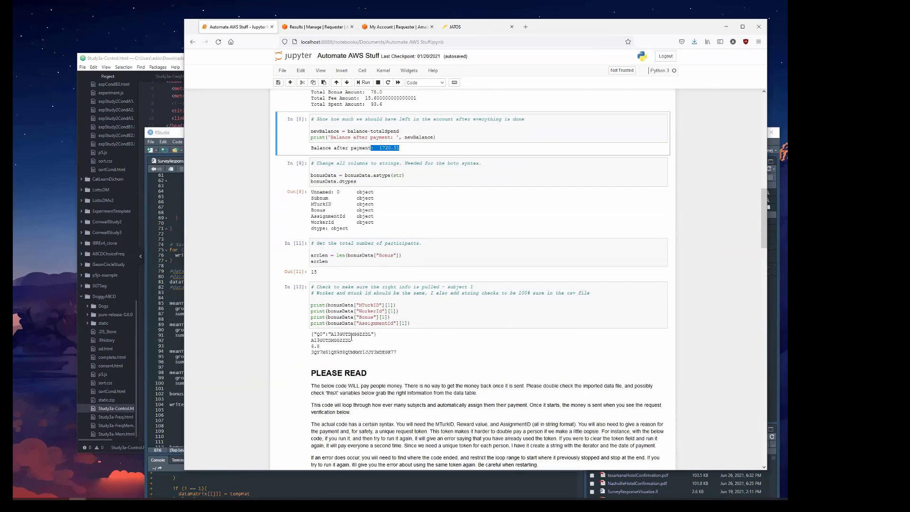
scroll(386, 285, down, 1)
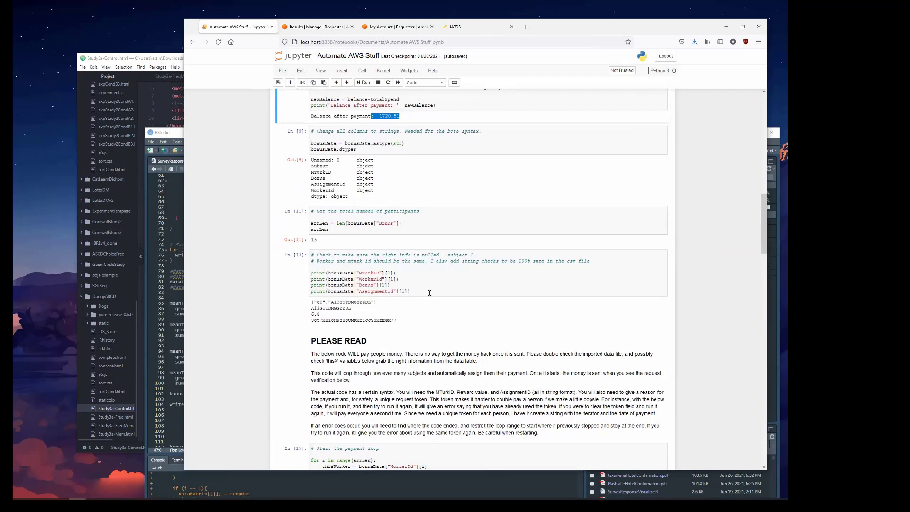
drag(430, 294, 330, 265)
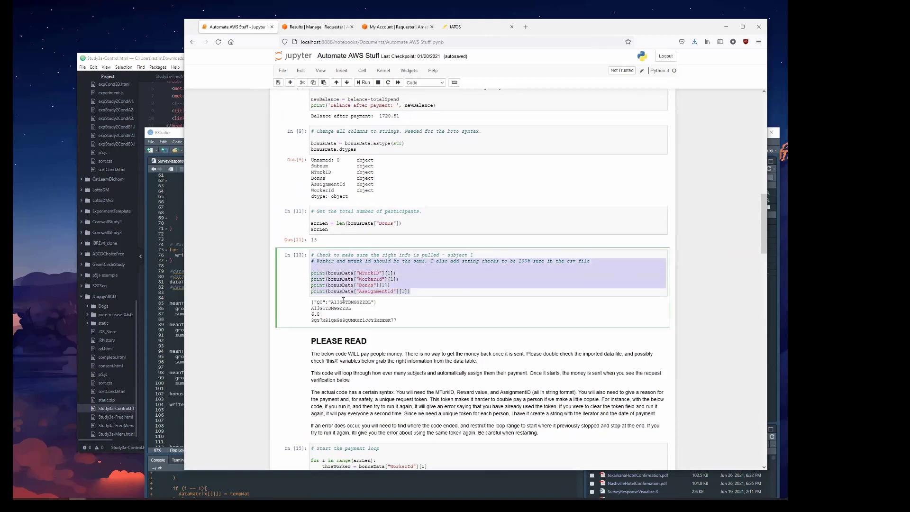
Examine the payment warning, the send_bonus loop, and the request IDs and dates in its printed responses.
scroll(362, 311, down, 3)
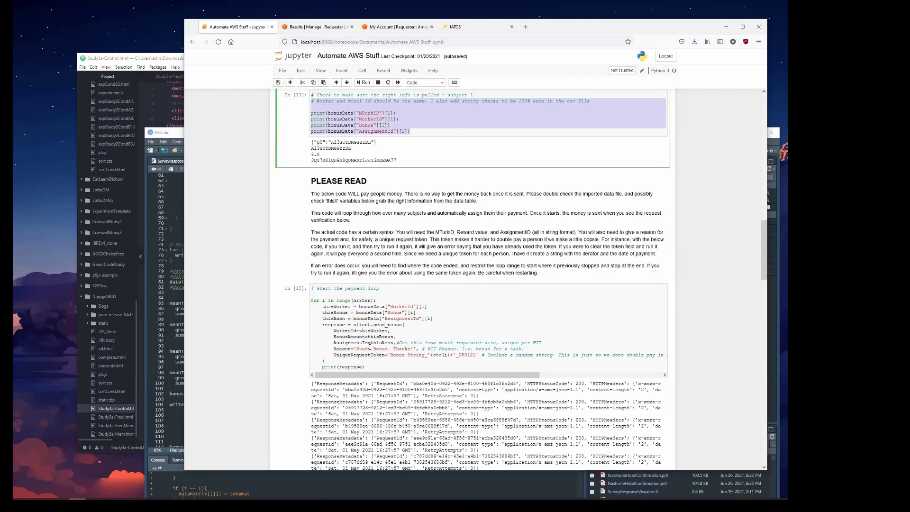
scroll(400, 310, down, 2)
scroll(486, 332, down, 4)
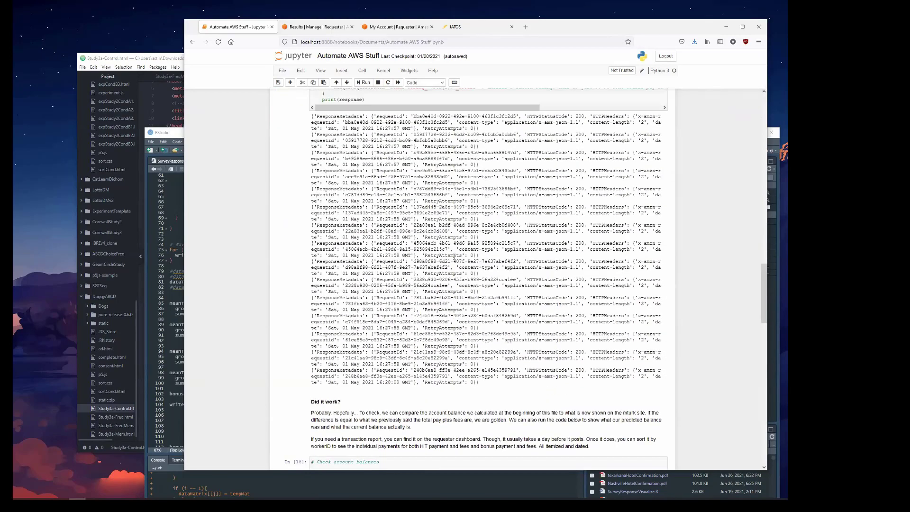
scroll(344, 189, up, 1)
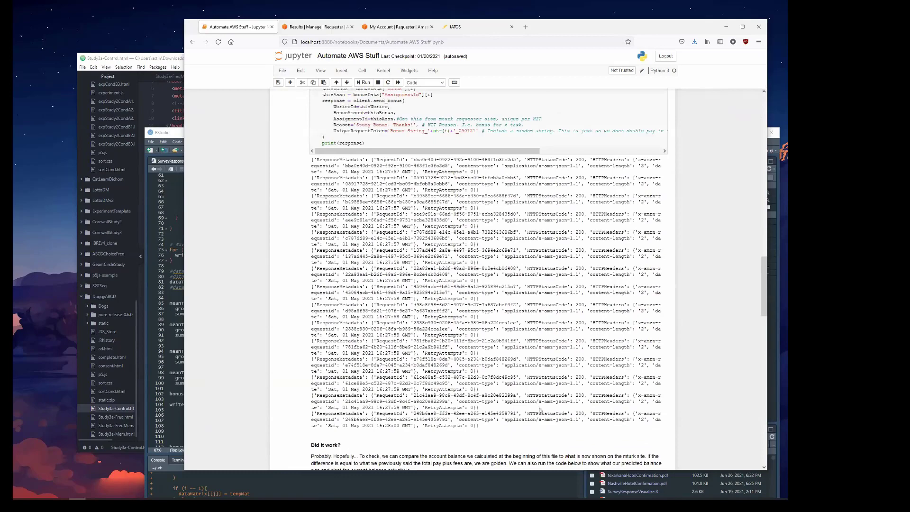
scroll(403, 233, up, 3)
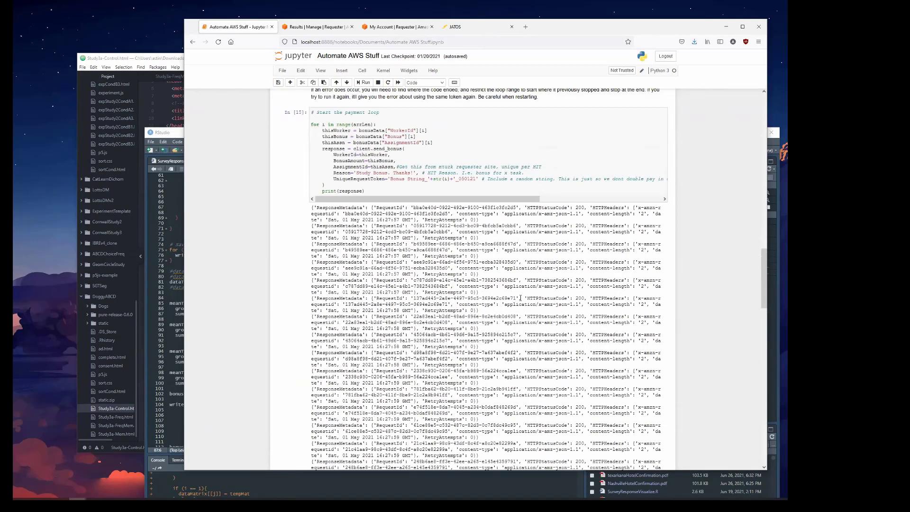
scroll(474, 271, down, 3)
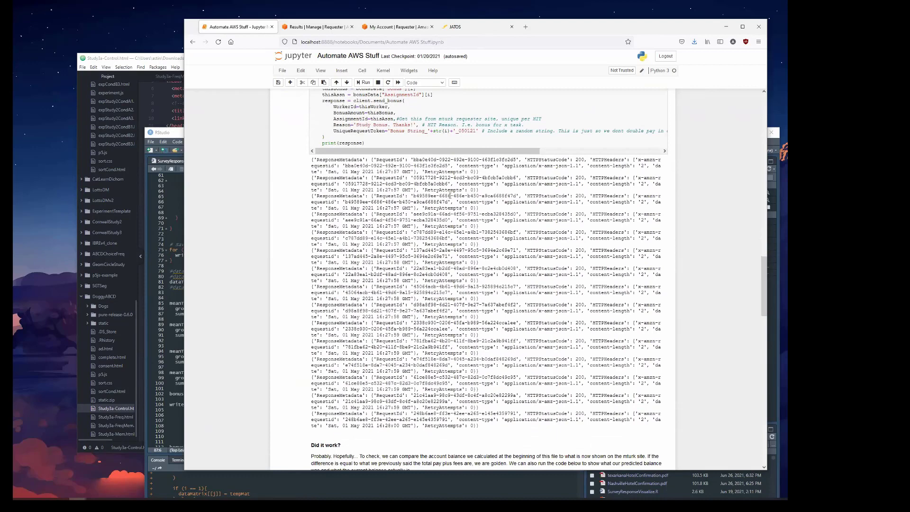
drag(414, 353, 323, 353)
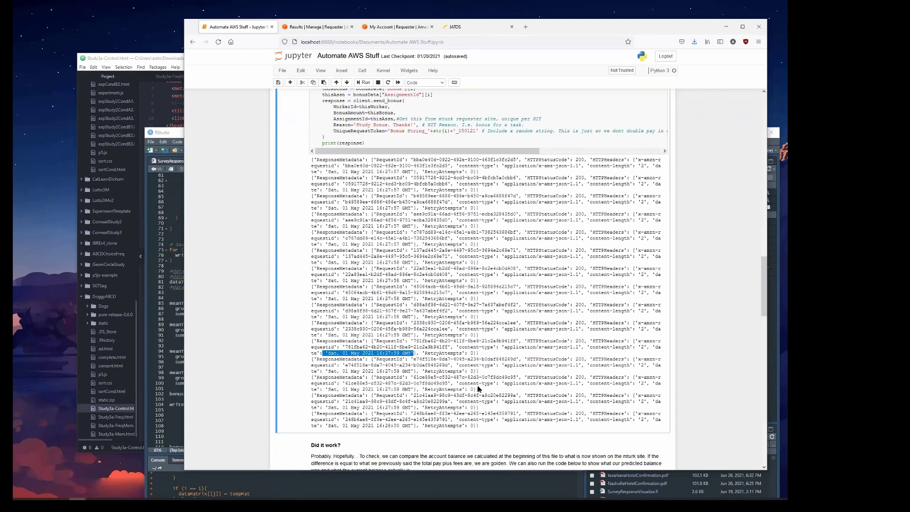
drag(517, 341, 365, 347)
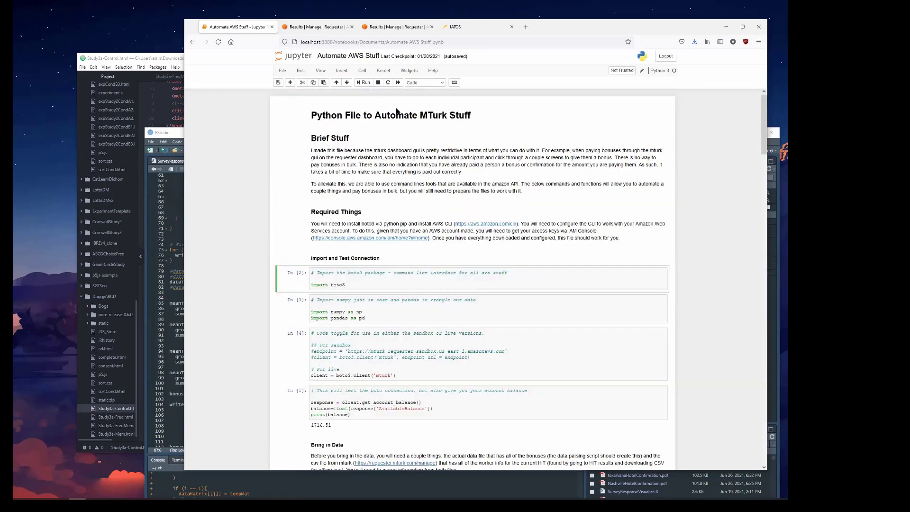
Switch to RStudio and review the bonus CSV export line and the meanTask summaries in the data parsing script.
click(162, 220)
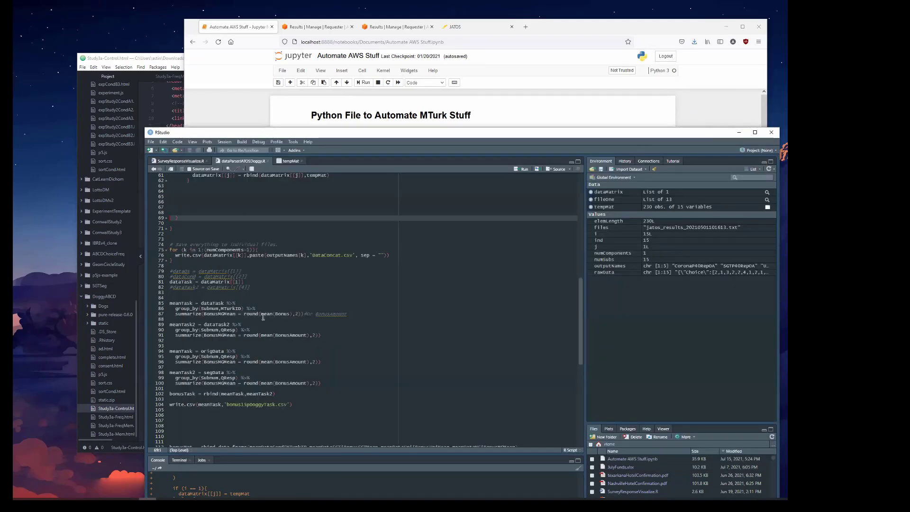
scroll(241, 309, down, 2)
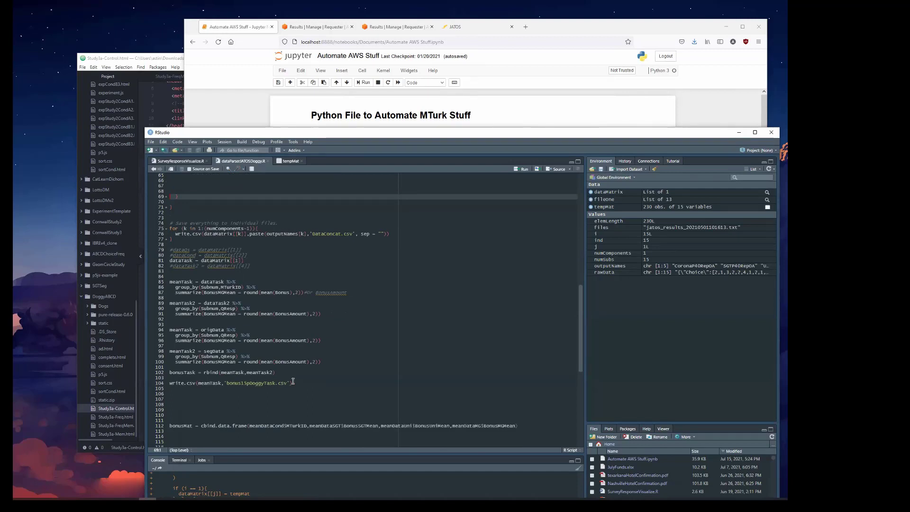
drag(301, 383, 186, 373)
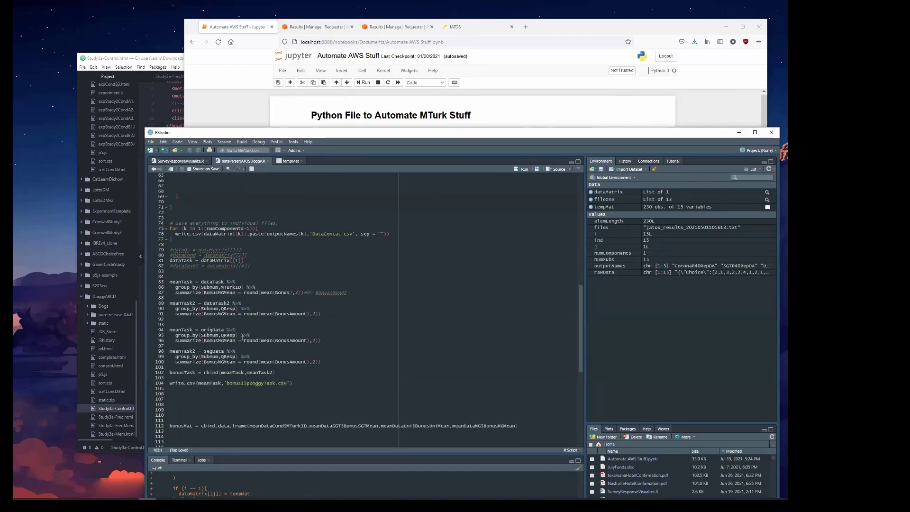
drag(338, 340, 168, 330)
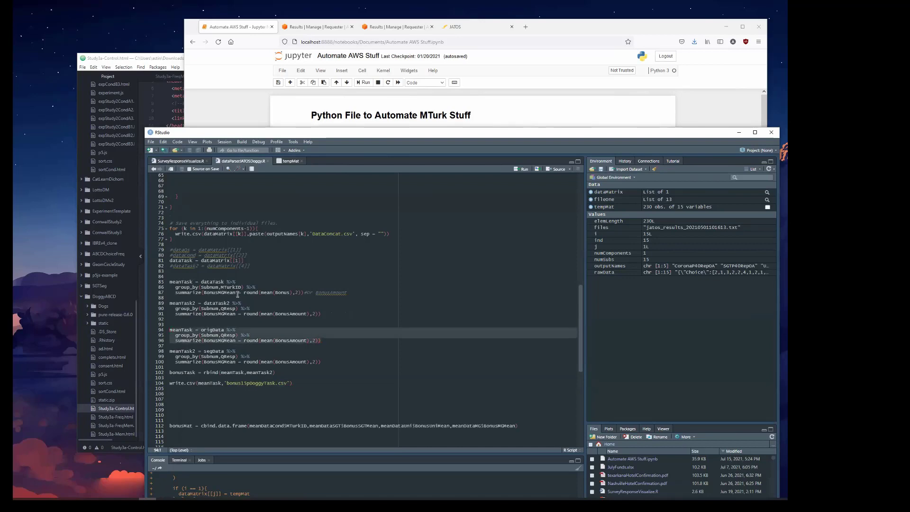
drag(369, 292, 160, 288)
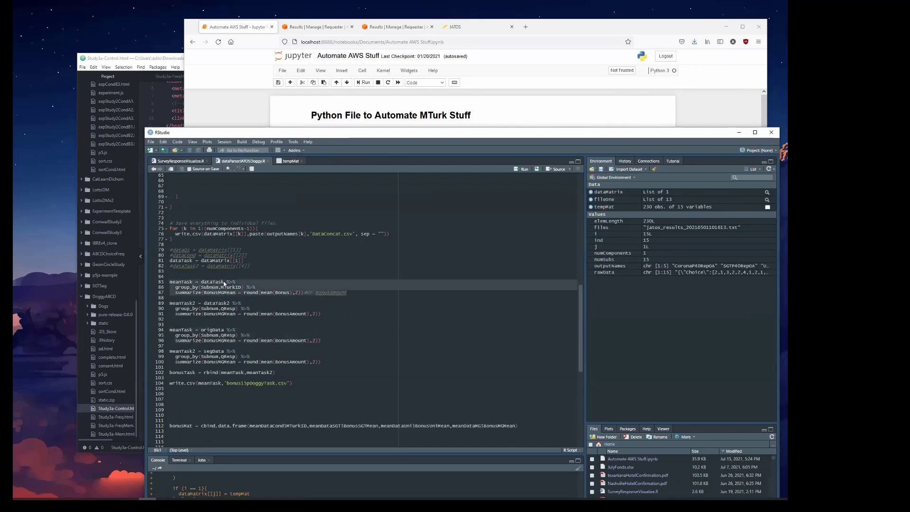